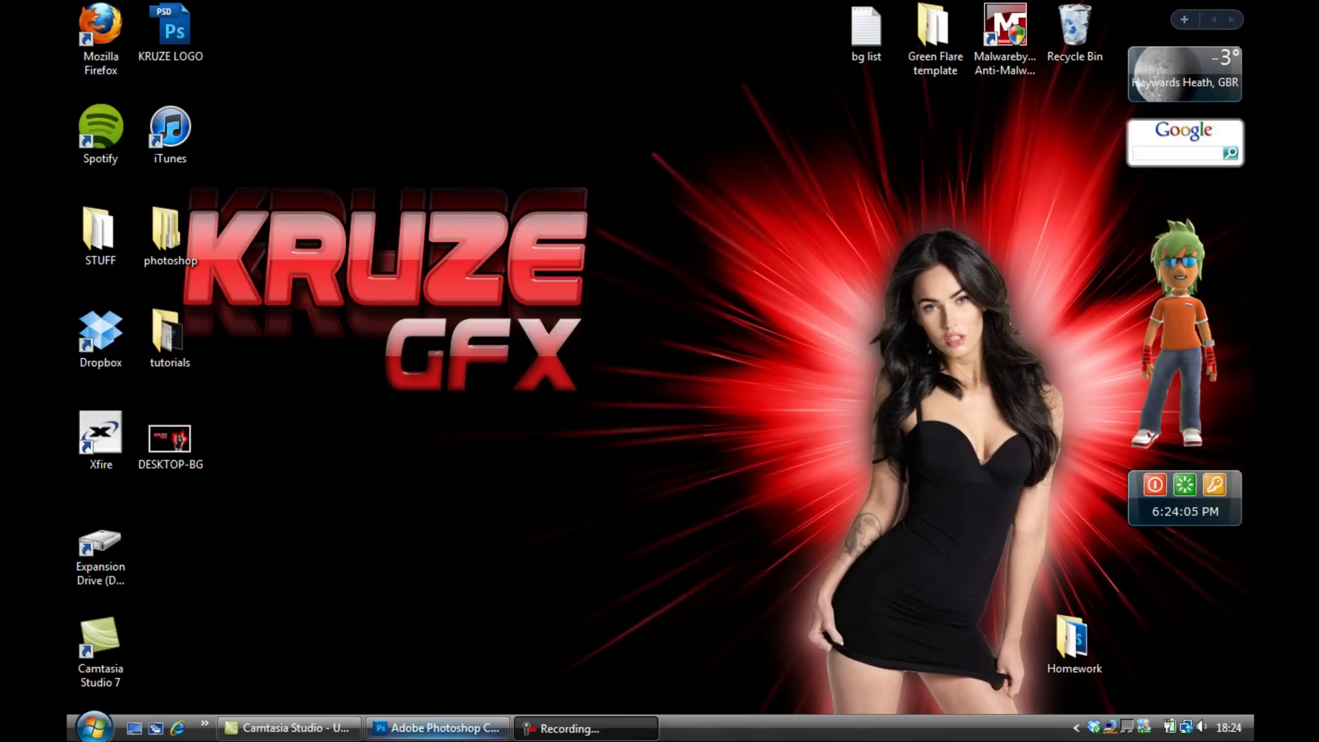
Step: Create a new document from the 1280 px × 800 px preset and unlock its Background as Layer 0
left_click(446, 729)
left_click(87, 41)
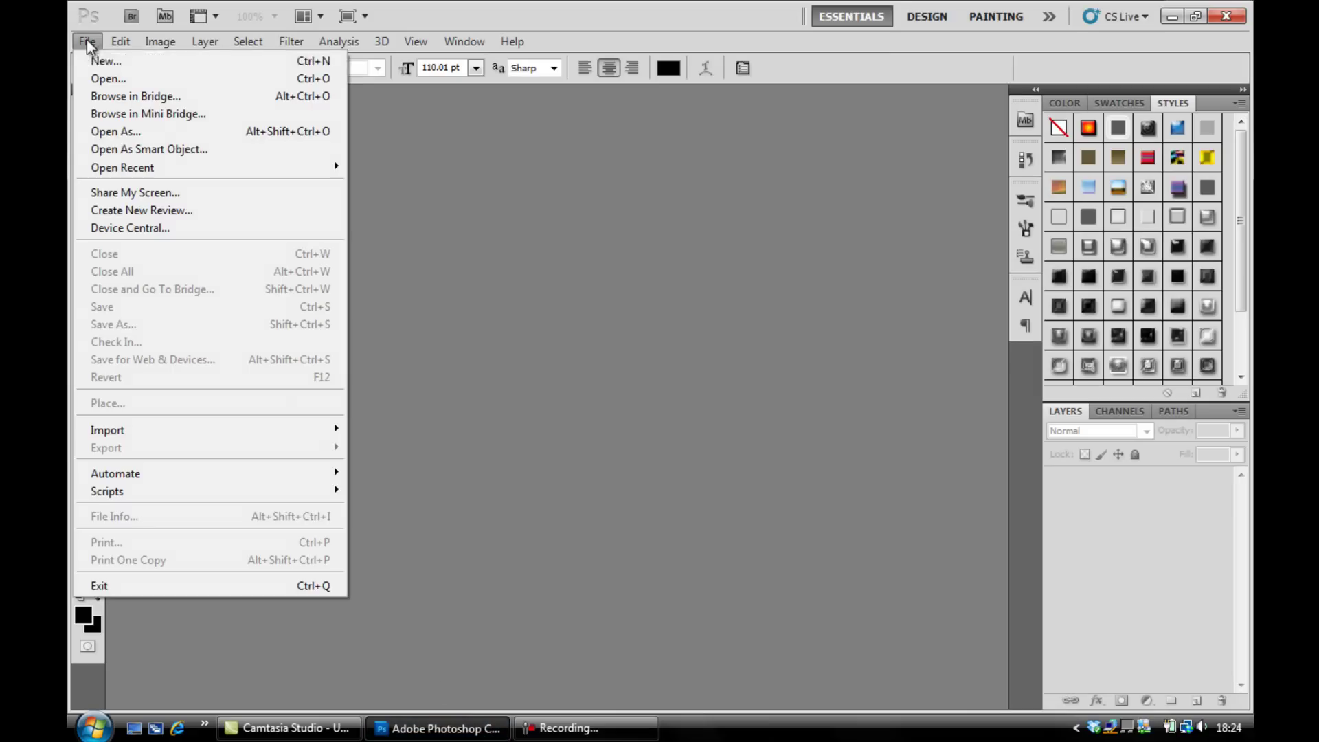
left_click(97, 58)
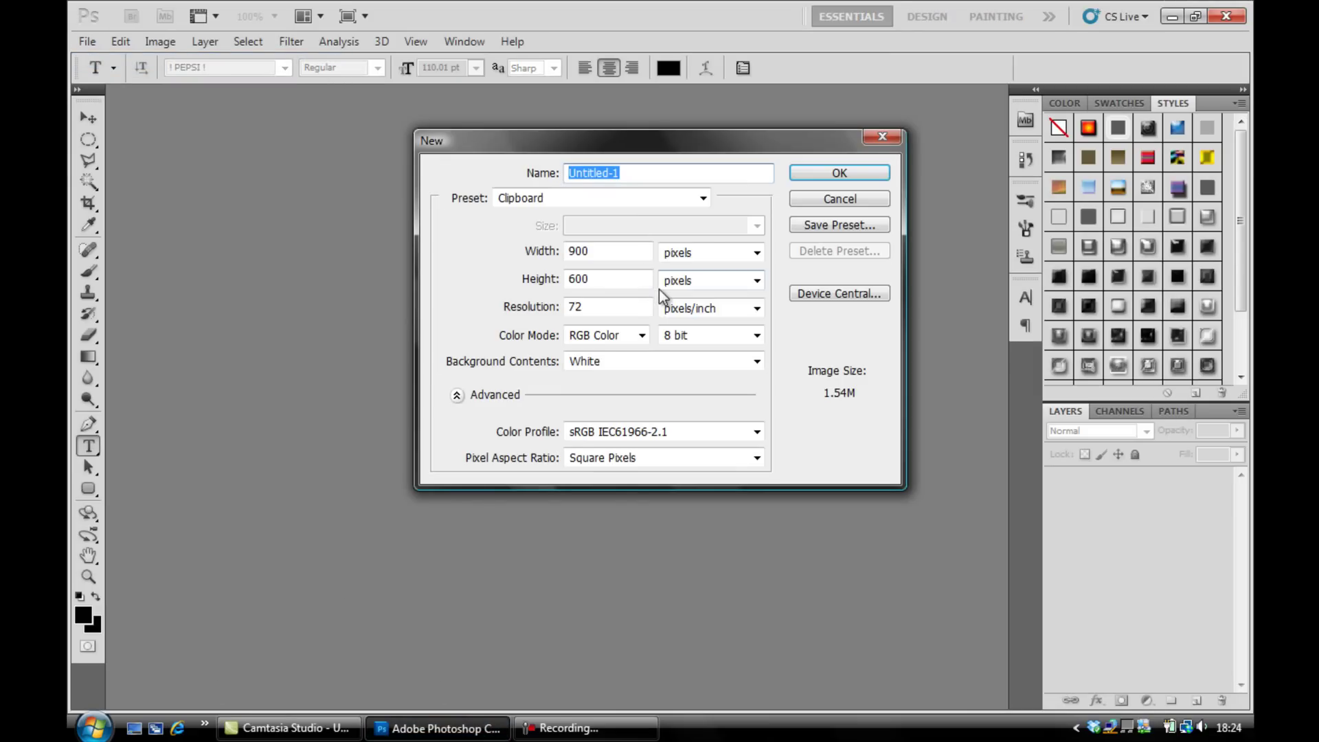
left_click(612, 197)
left_click(585, 276)
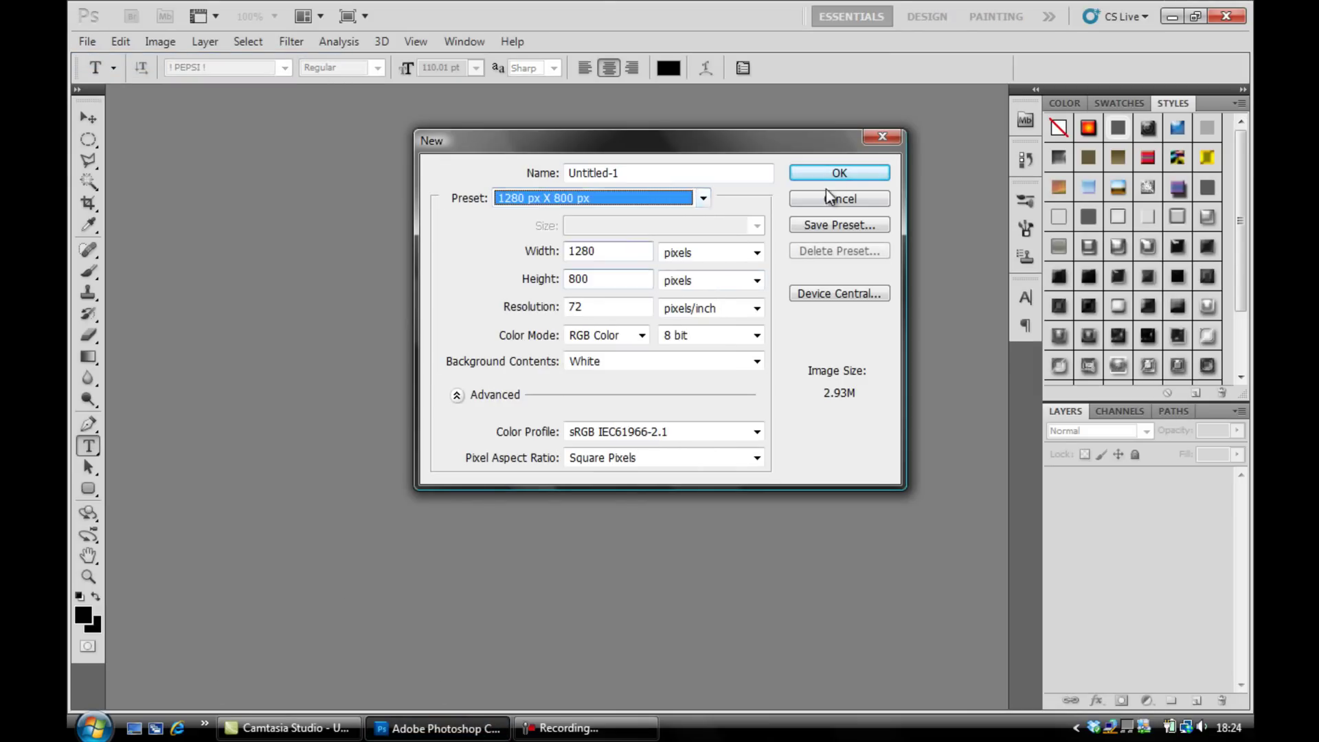
left_click(831, 175)
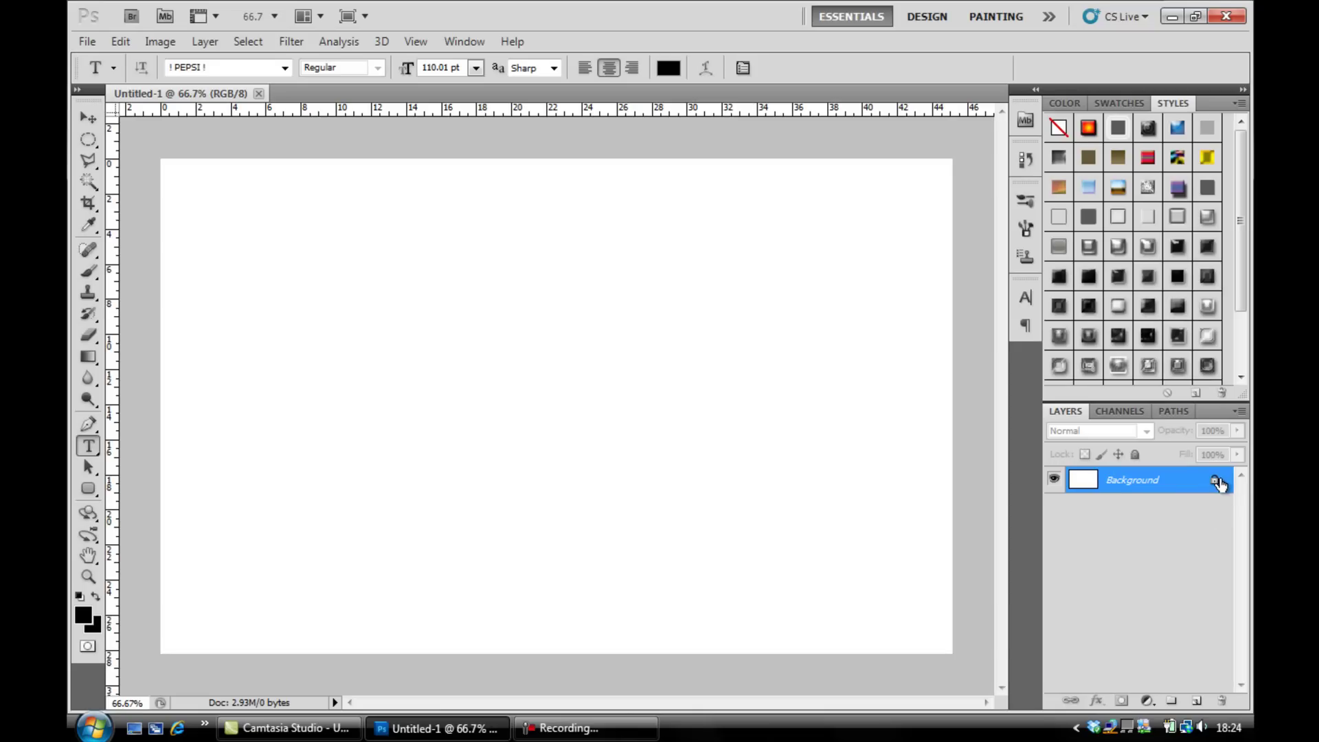
double_click(1221, 481)
left_click(803, 228)
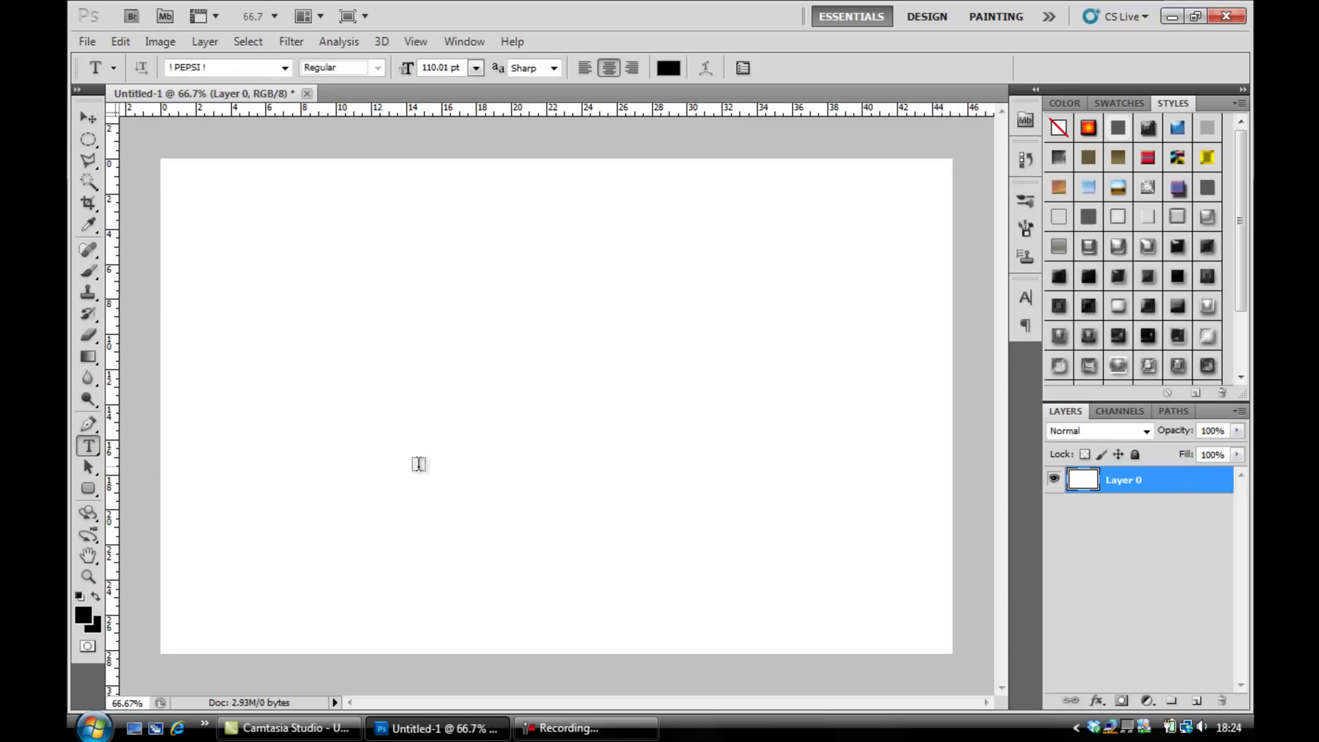
Step: Type KRUZE in the ! PEPSI ! font, move it right and down, and select all its letters
left_click(403, 352)
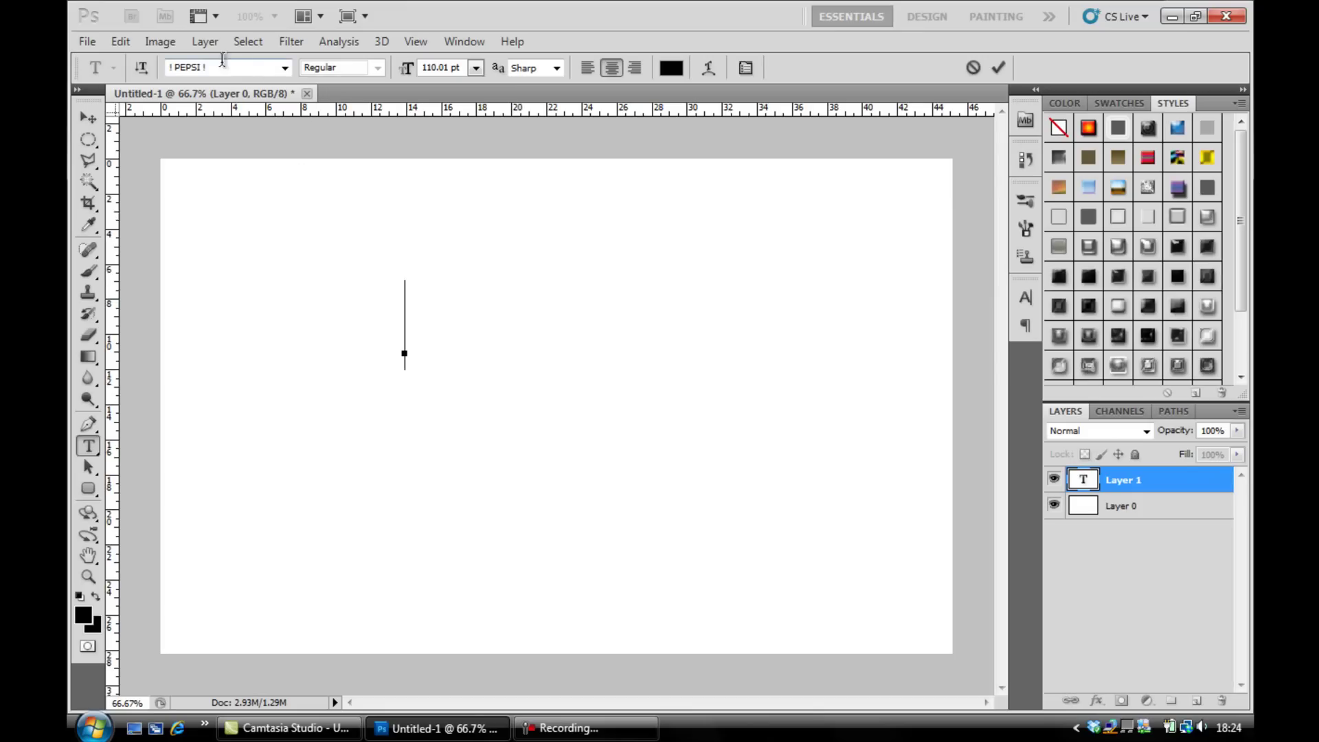
left_click(285, 68)
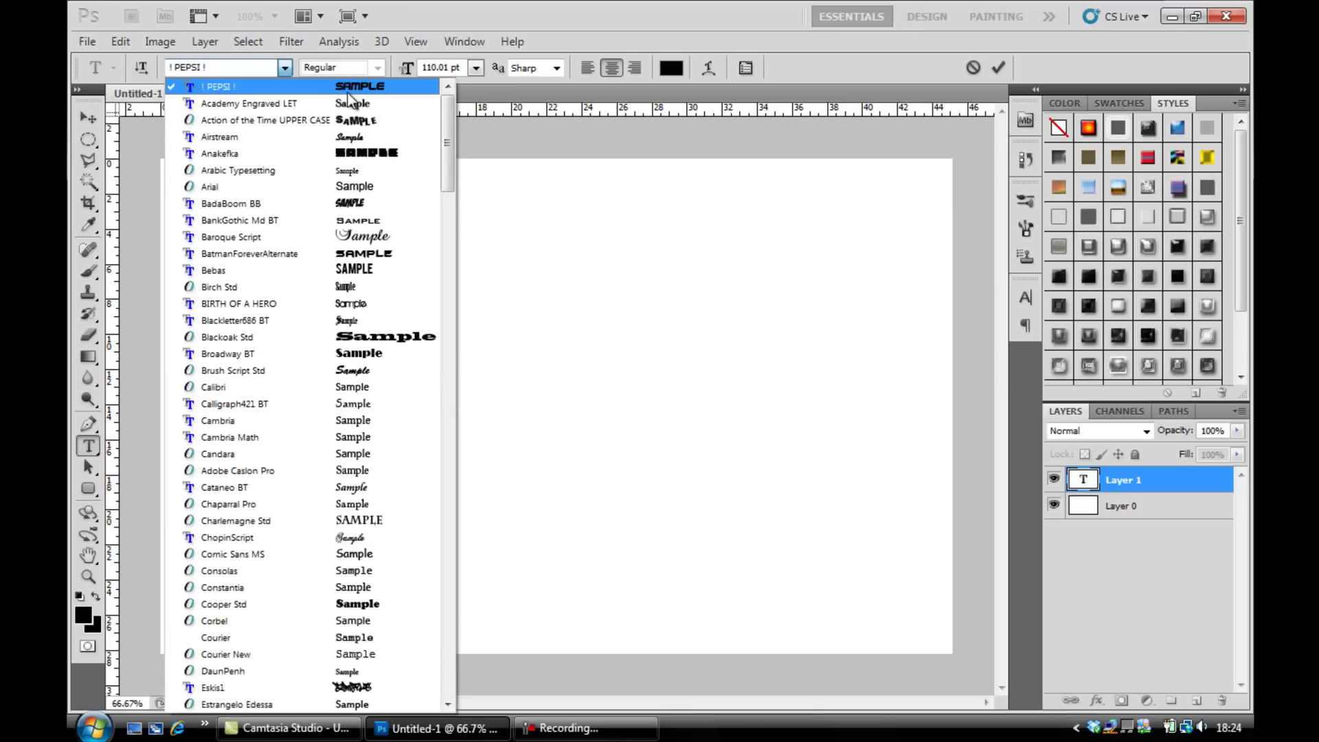
left_click(316, 93)
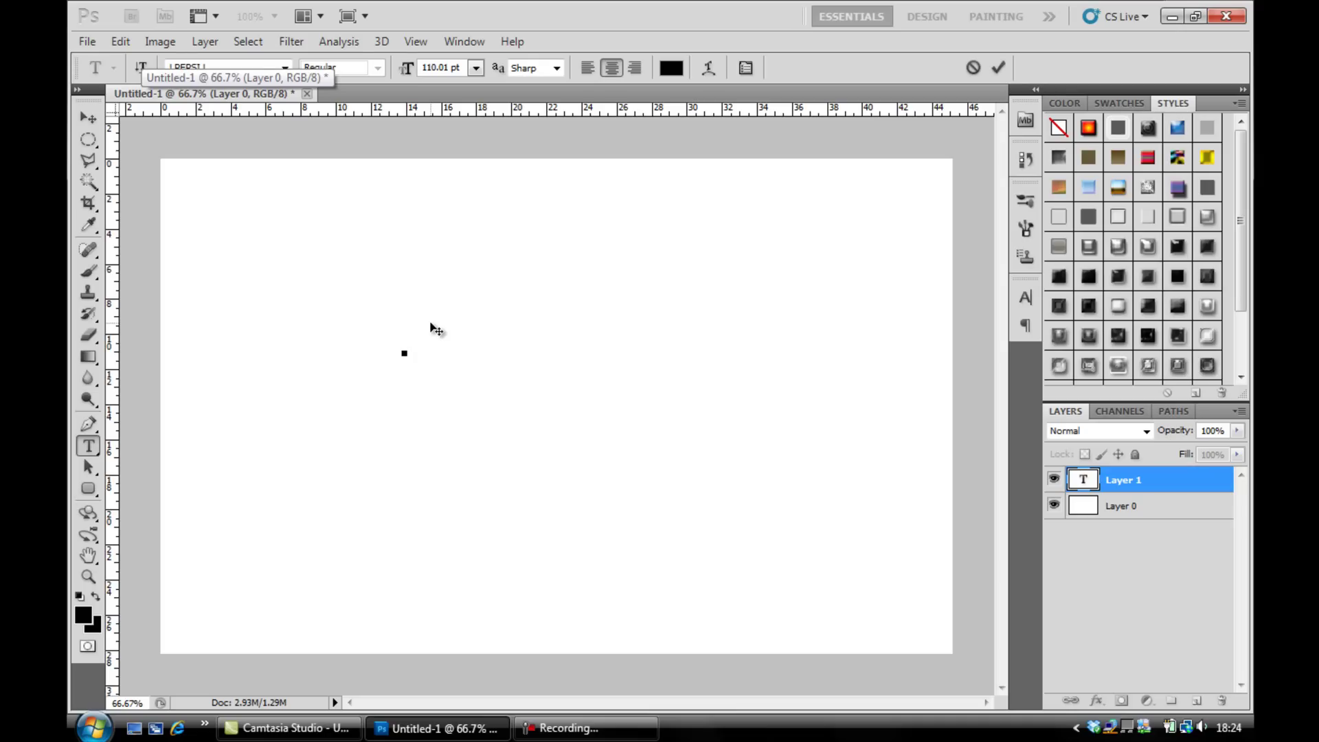
type("KRUZE")
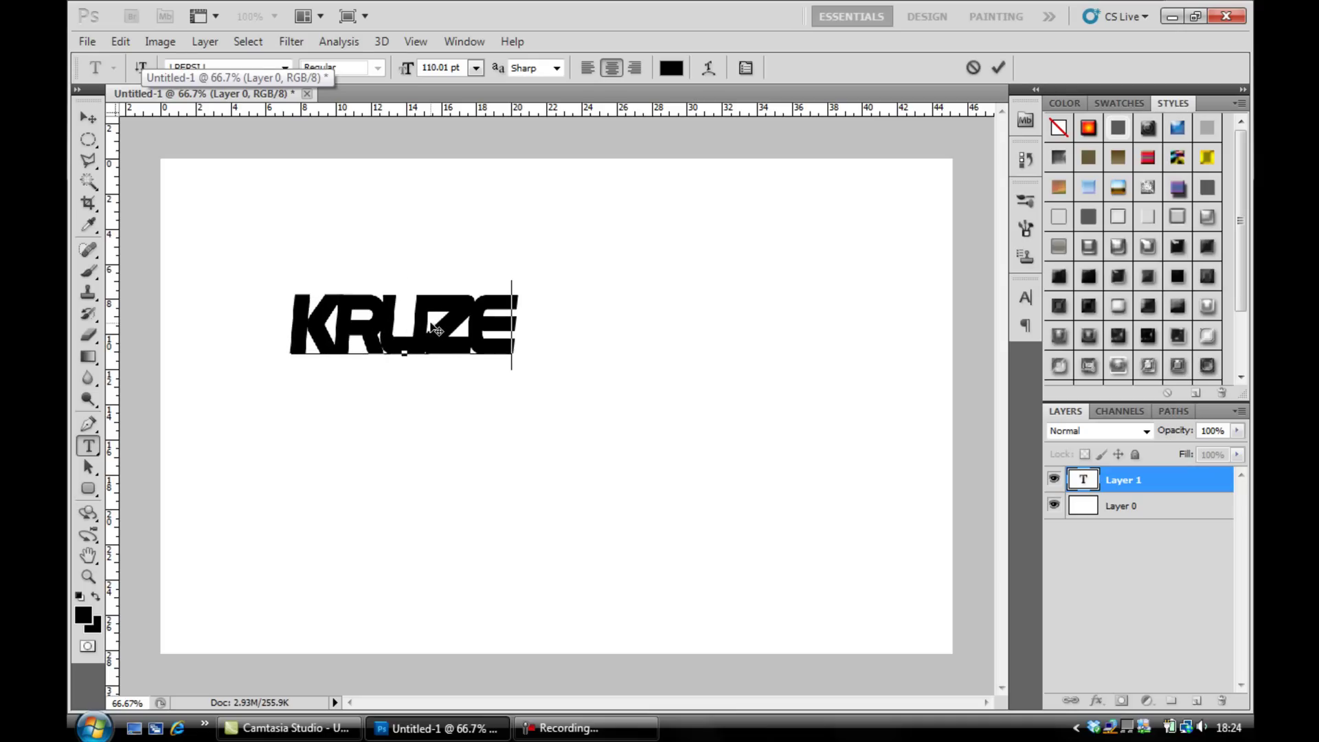
left_click_drag(388, 260, 516, 287)
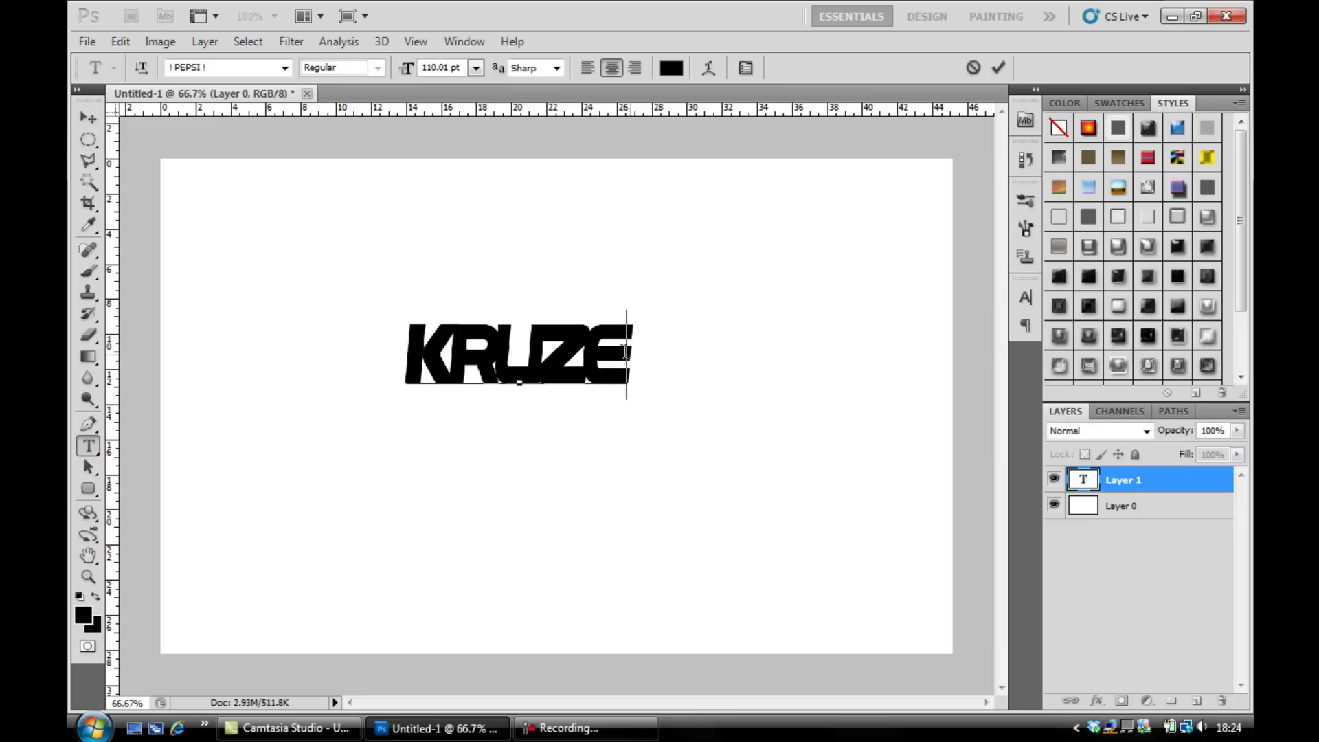
left_click_drag(627, 357, 327, 313)
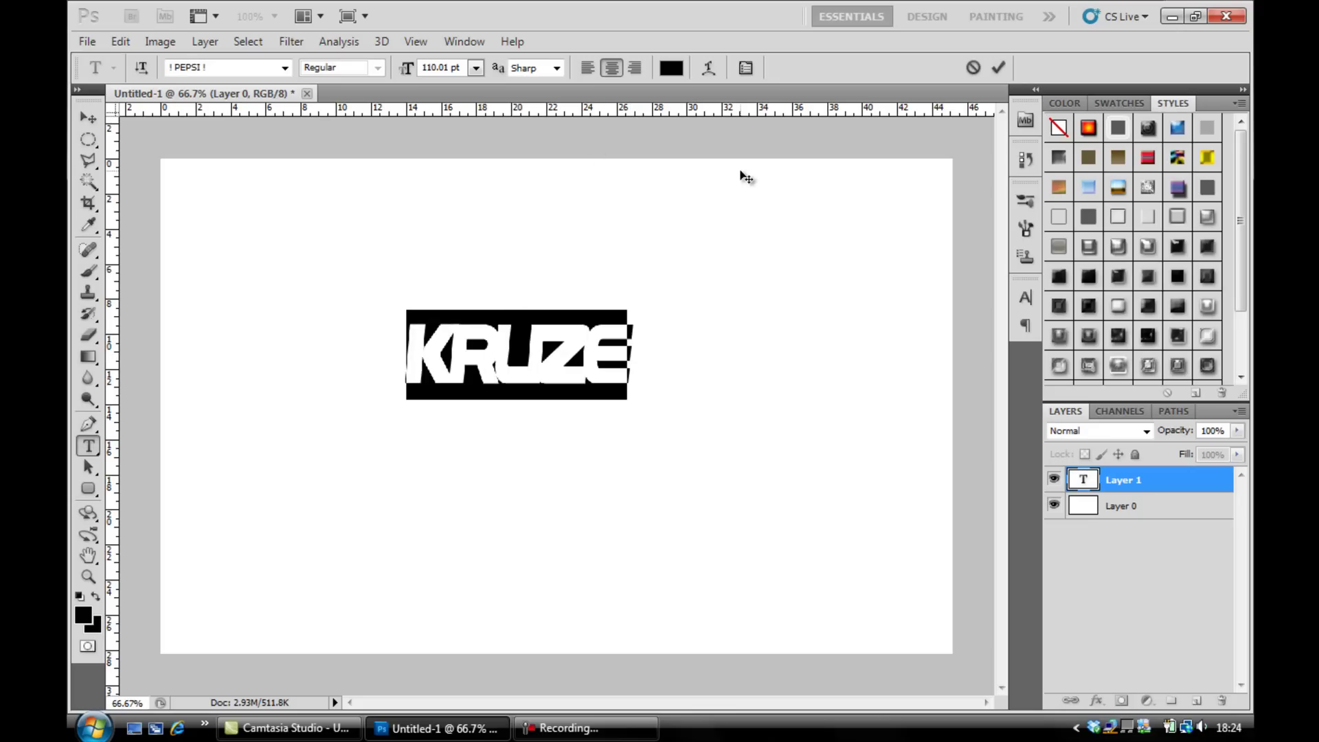
Step: Set KRUZE's tracking to 160, raise its vertical scale, and move it toward the canvas centre
left_click(746, 69)
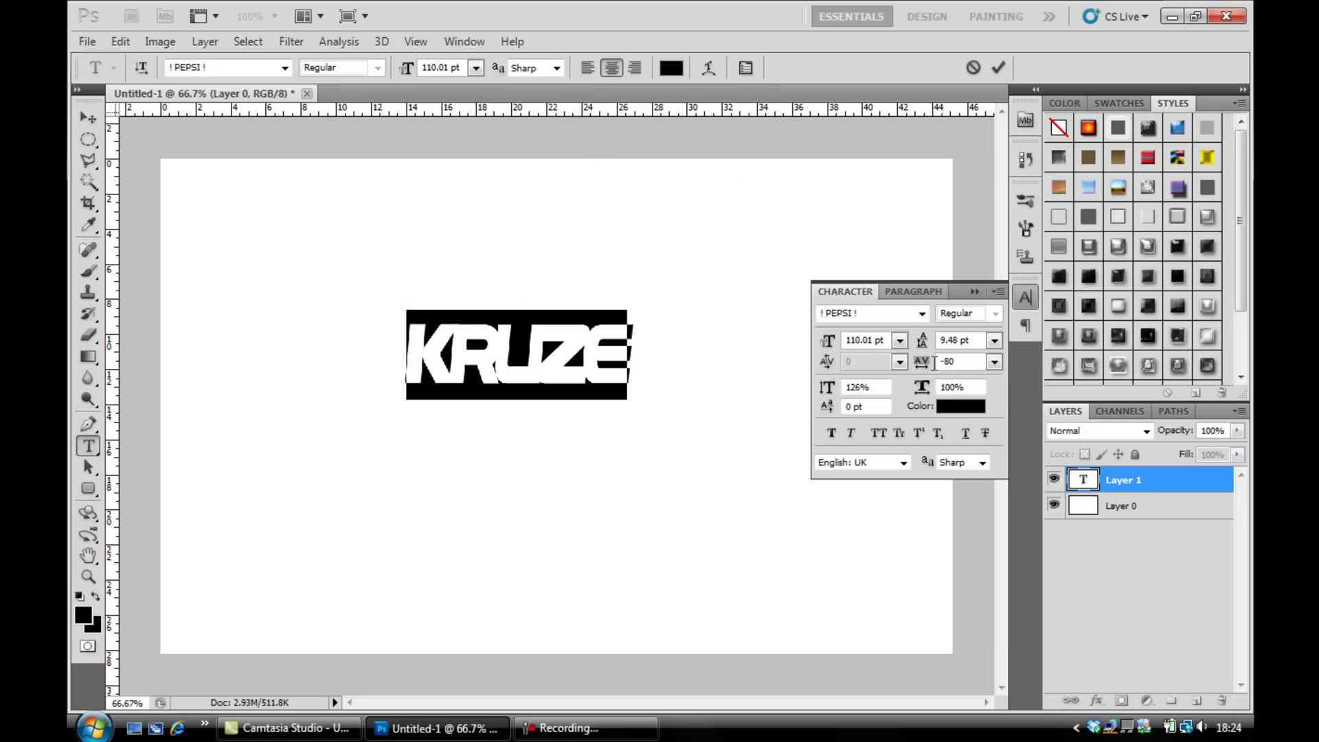
mouse_move(925, 365)
left_mouse_down()
mouse_move(979, 368)
mouse_move(938, 372)
left_mouse_up()
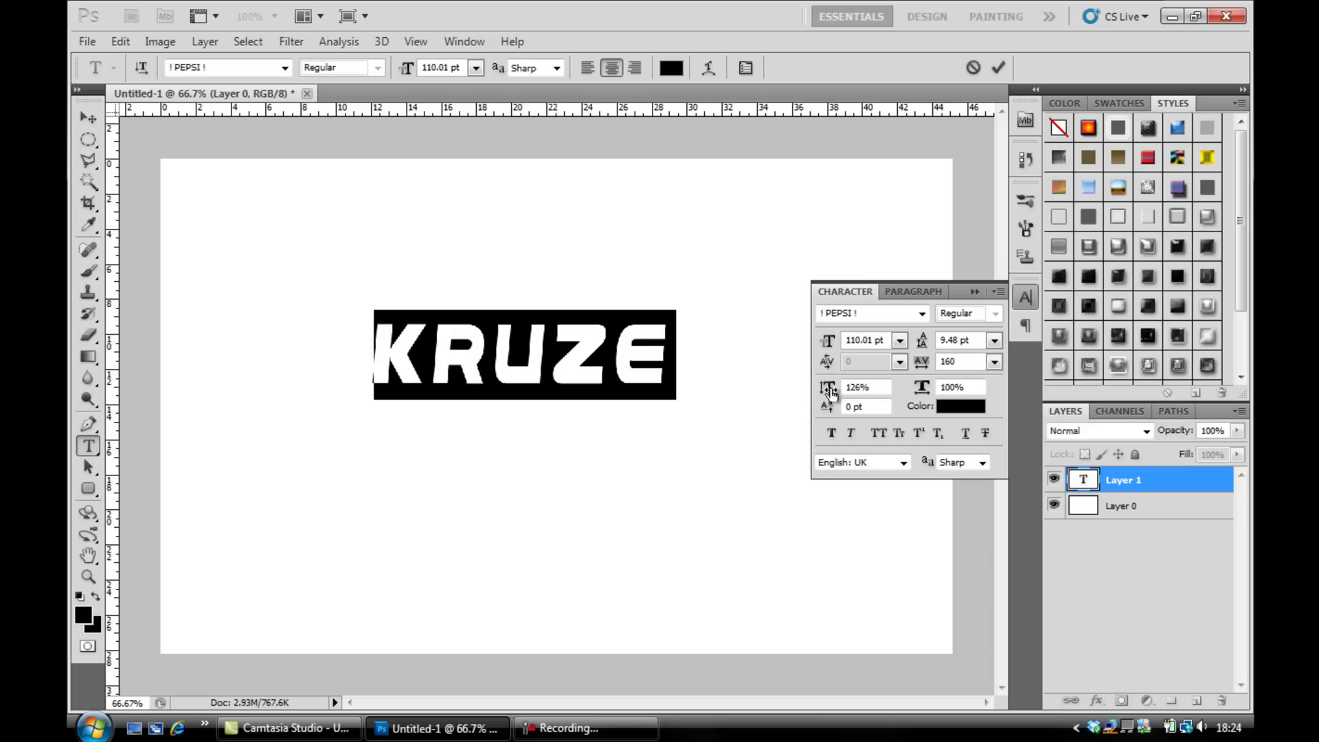
mouse_move(830, 392)
left_mouse_down()
mouse_move(857, 389)
mouse_move(840, 382)
left_mouse_up()
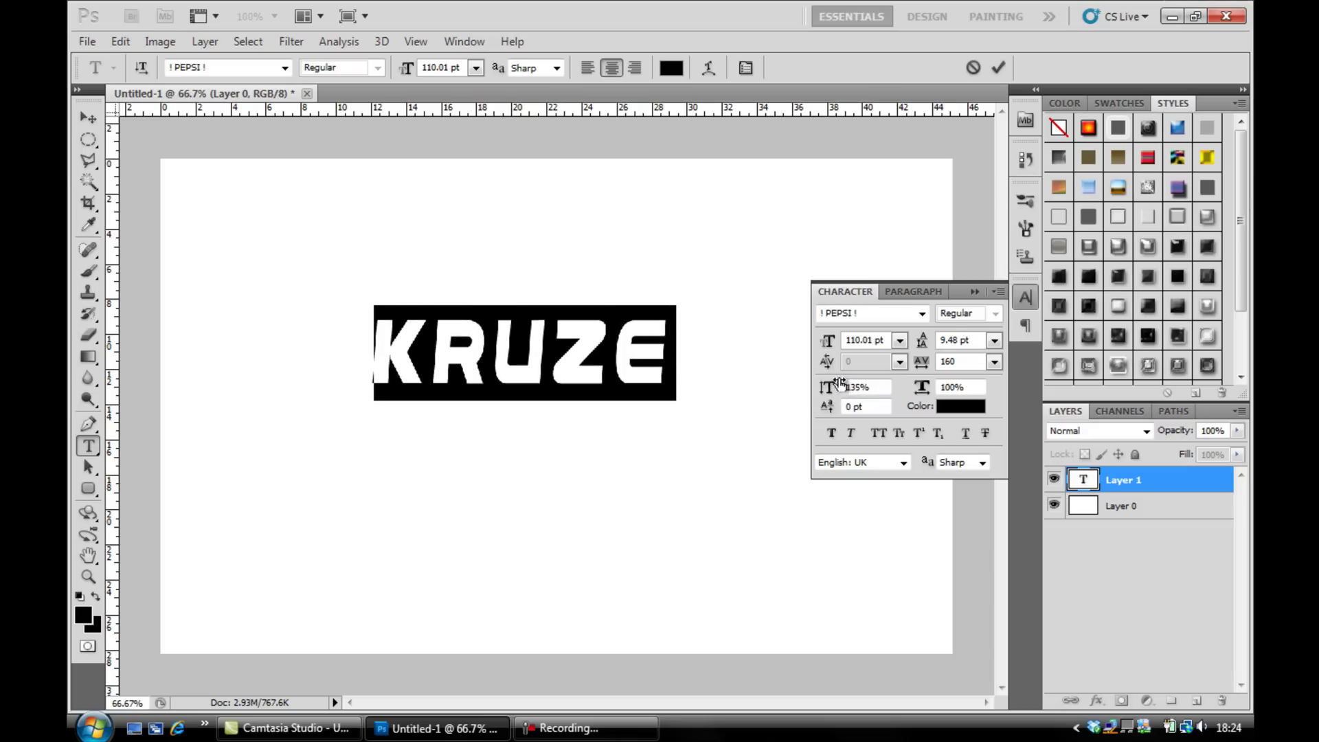
left_click(974, 292)
left_click(570, 354)
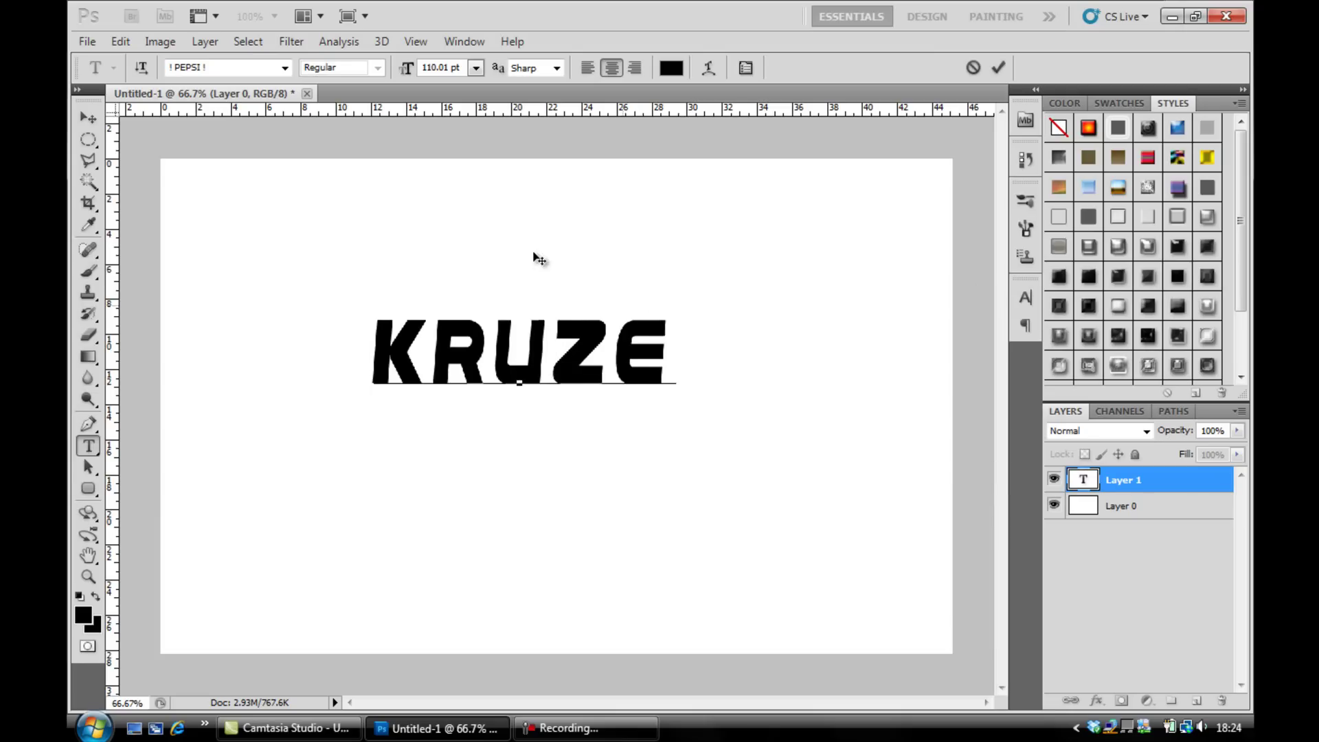
left_click_drag(534, 254, 636, 333)
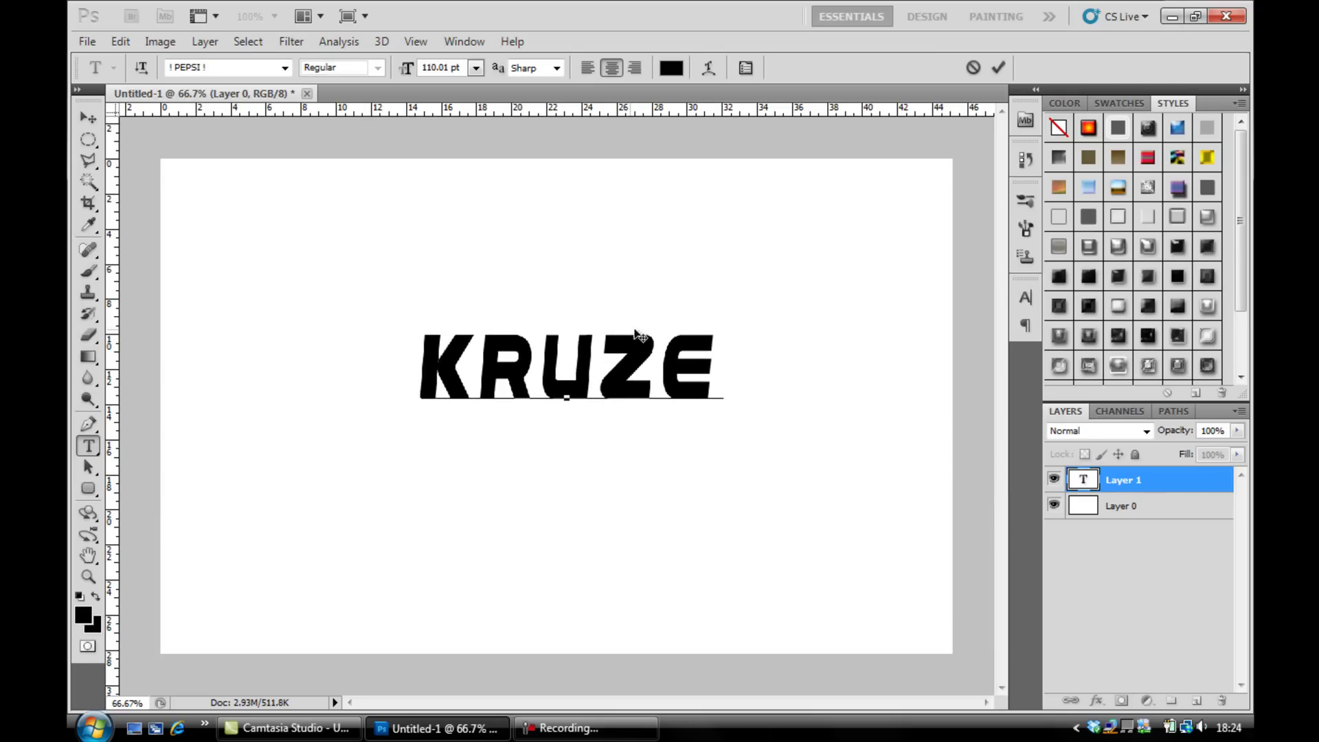
left_click(730, 366)
Step: Open the KRUZE layer style and add a Drop Shadow with a larger, softer size
double_click(1184, 489)
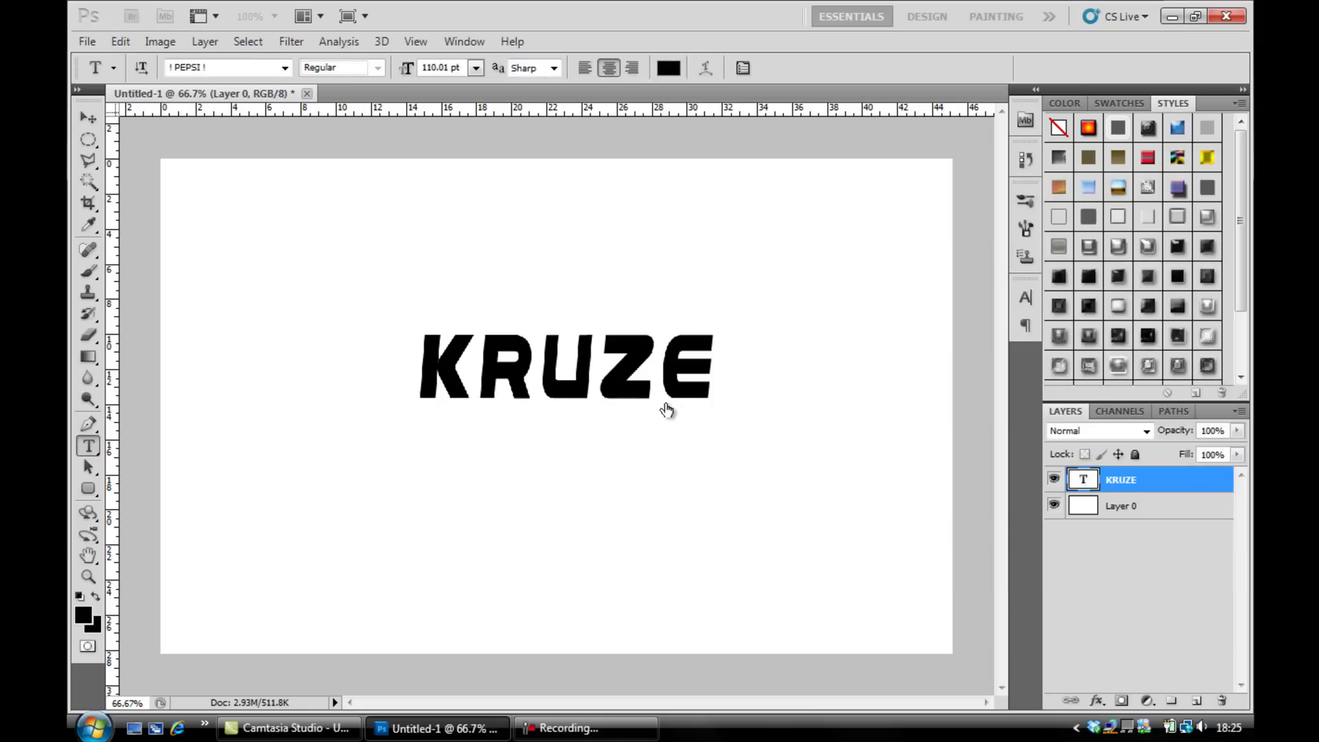
left_click_drag(841, 162, 824, 96)
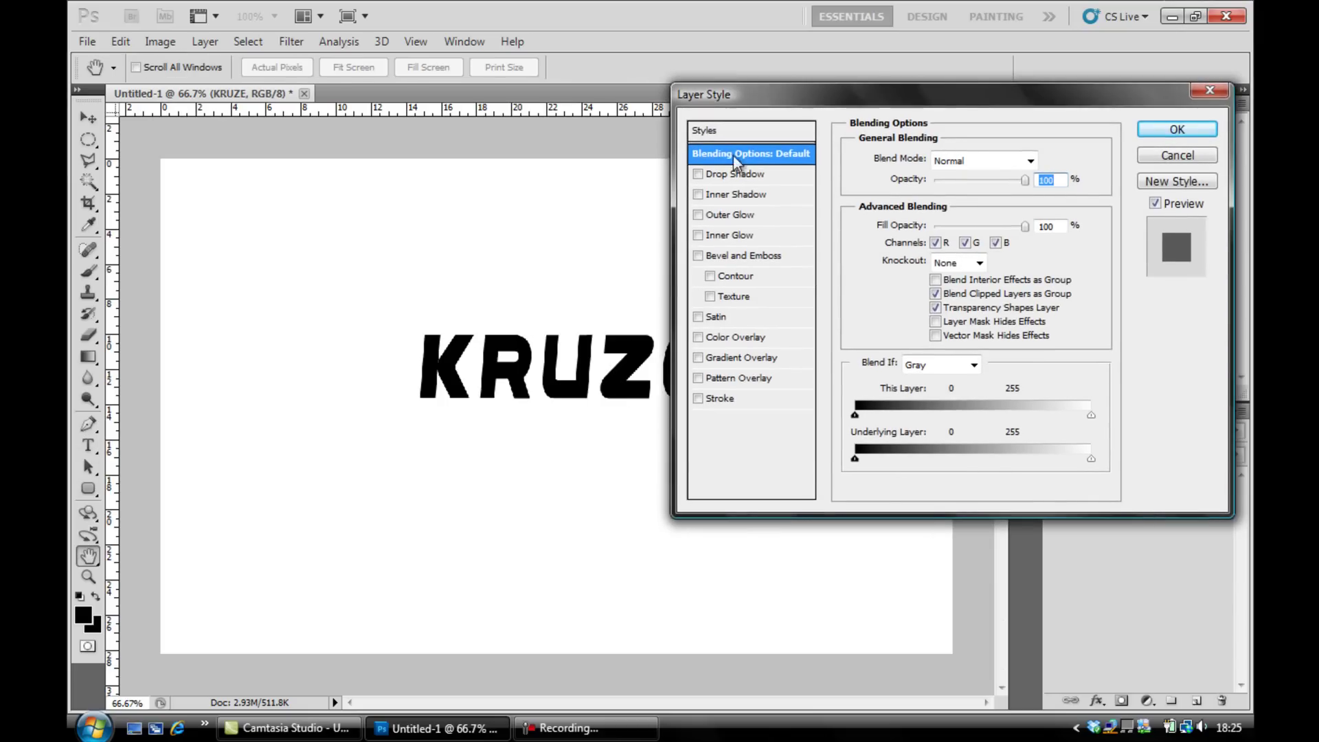
left_click(734, 175)
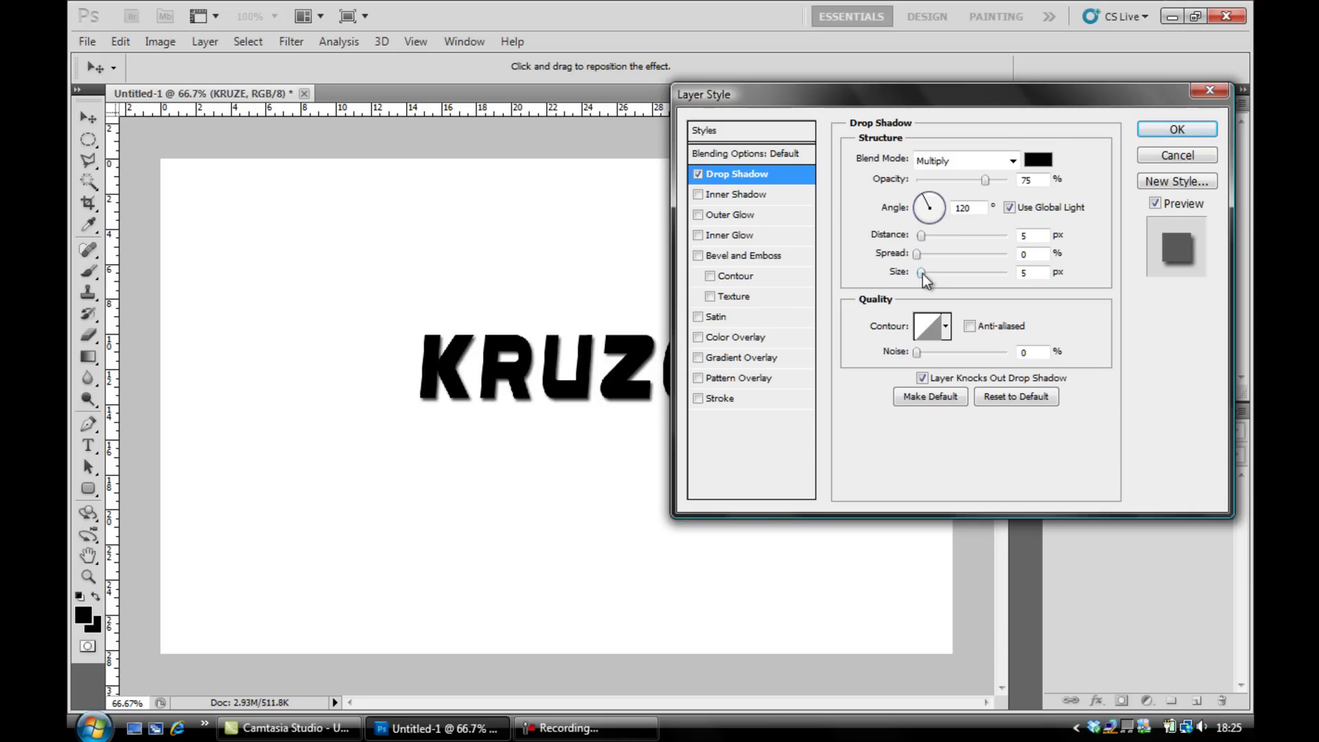
mouse_move(922, 273)
left_mouse_down()
mouse_move(934, 278)
mouse_move(921, 275)
left_mouse_up()
Step: Give the drop shadow a rounded contour and adjust its distance
left_click(946, 326)
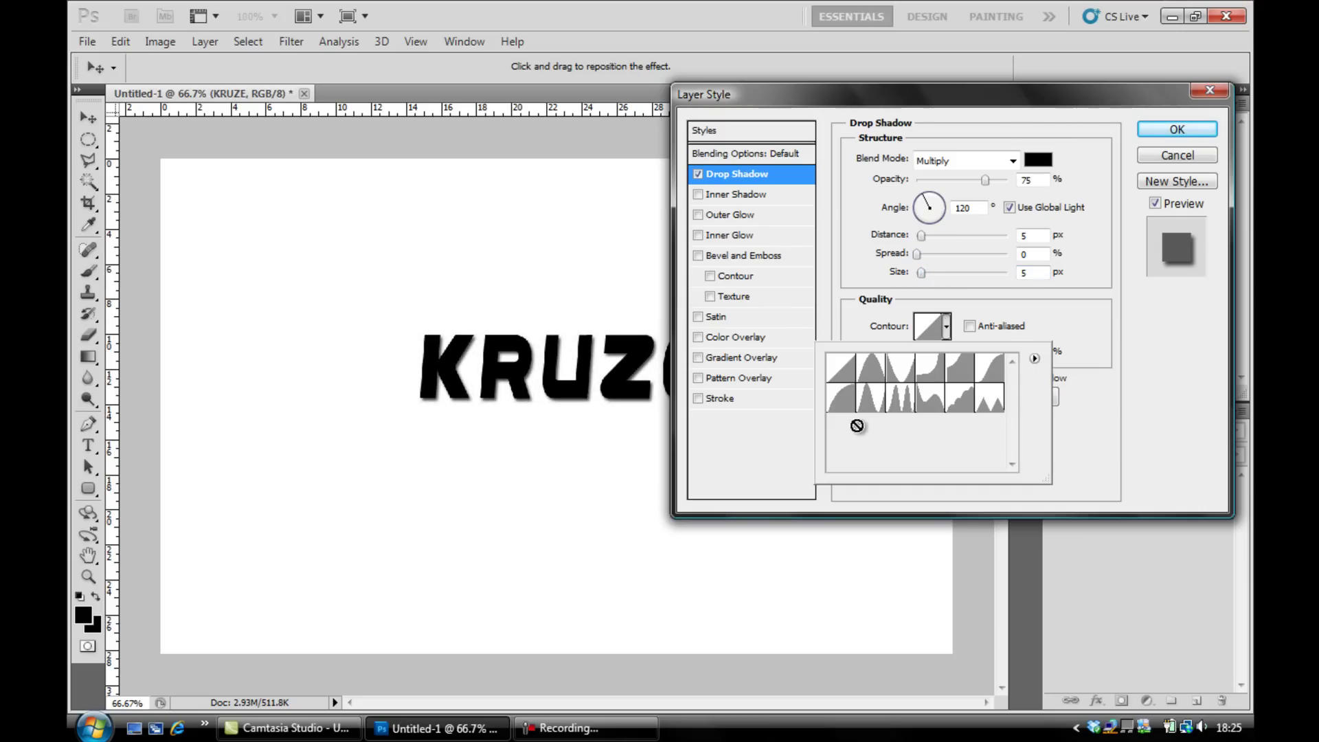
left_click(844, 399)
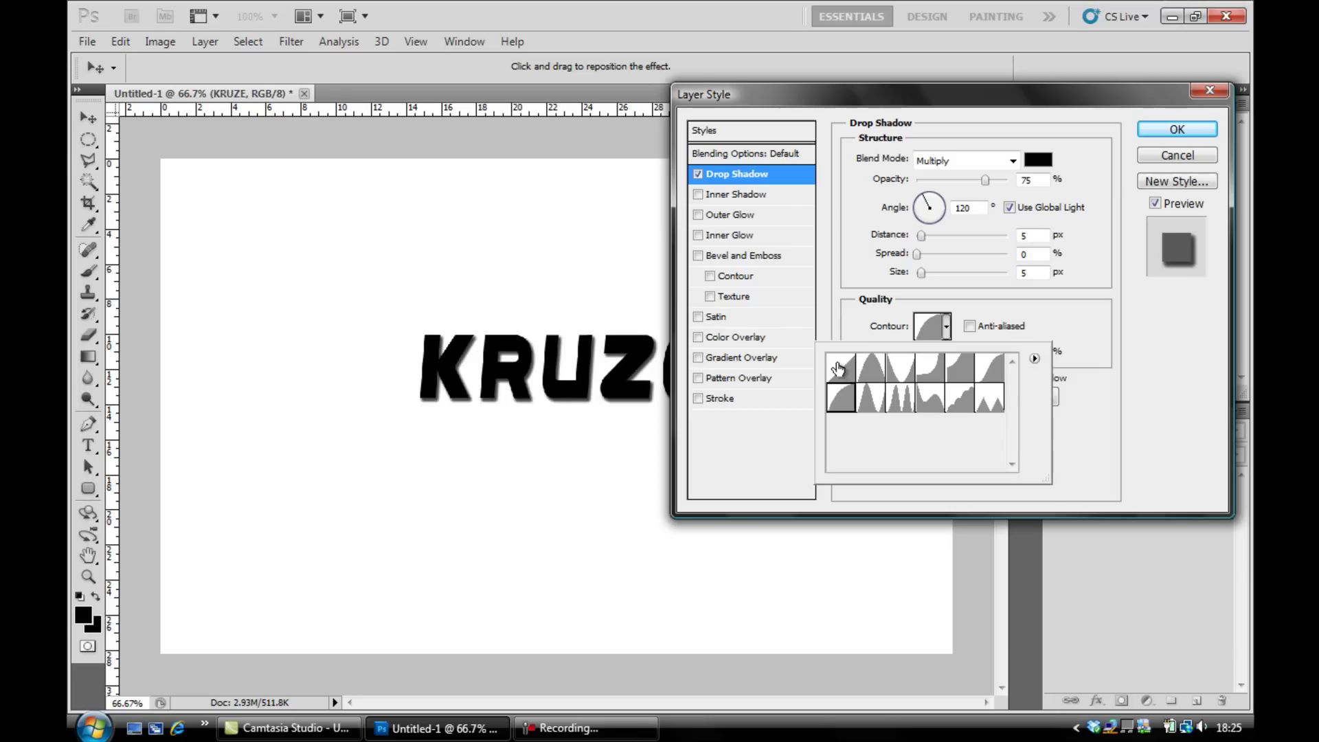
left_click(841, 368)
left_click(841, 398)
left_click(902, 400)
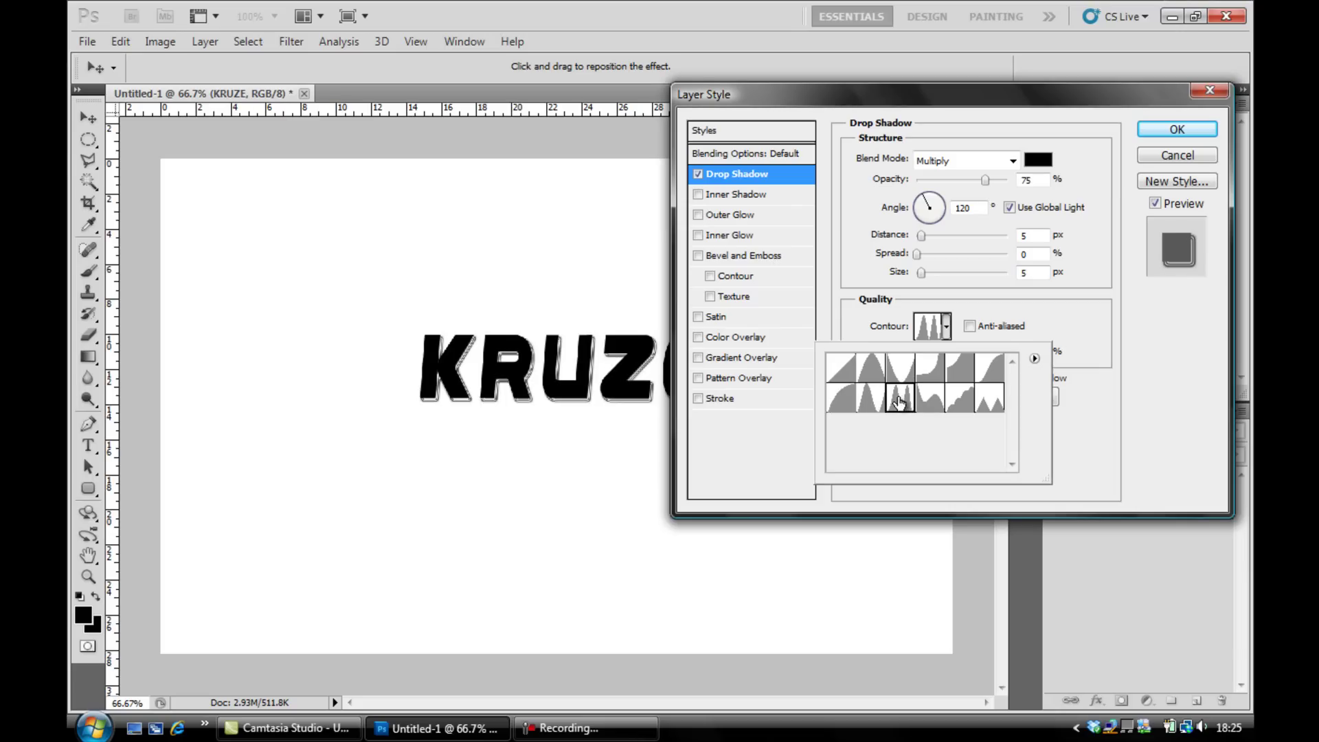
left_click(841, 398)
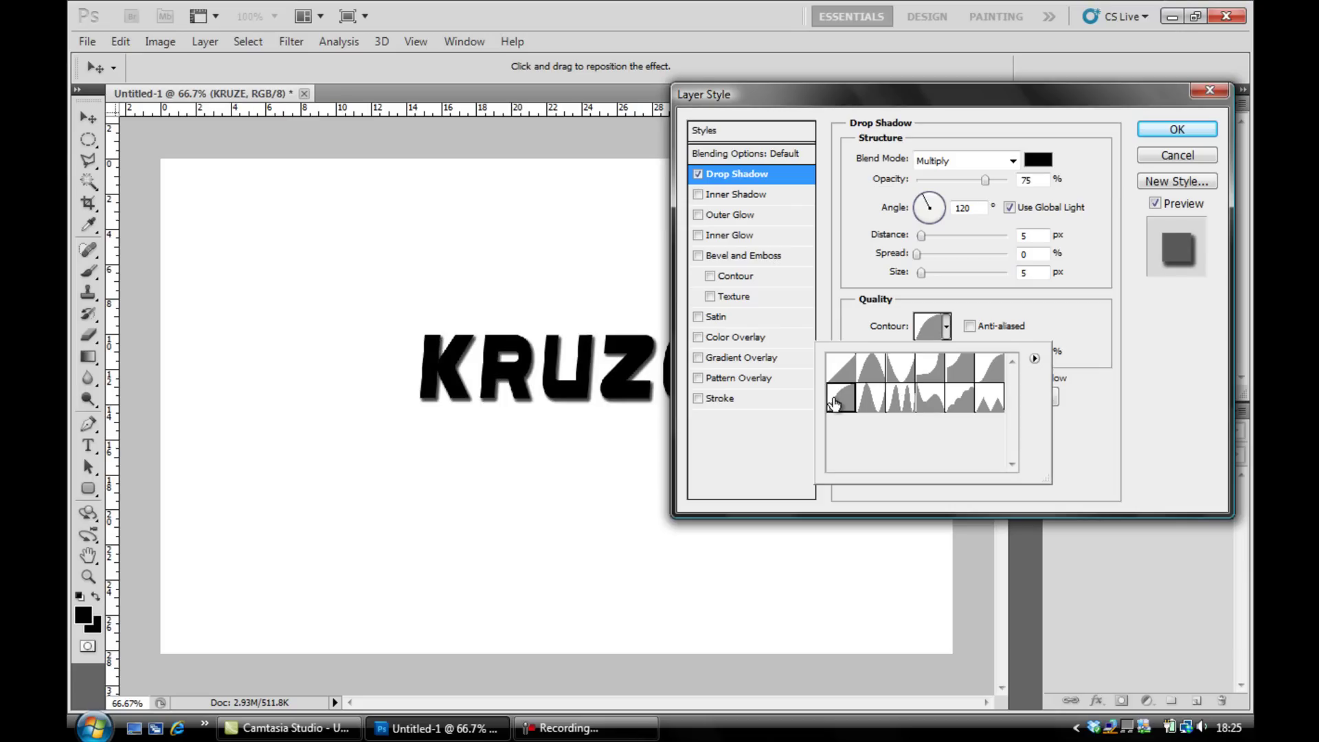
left_click(1137, 395)
left_click_drag(922, 235, 923, 240)
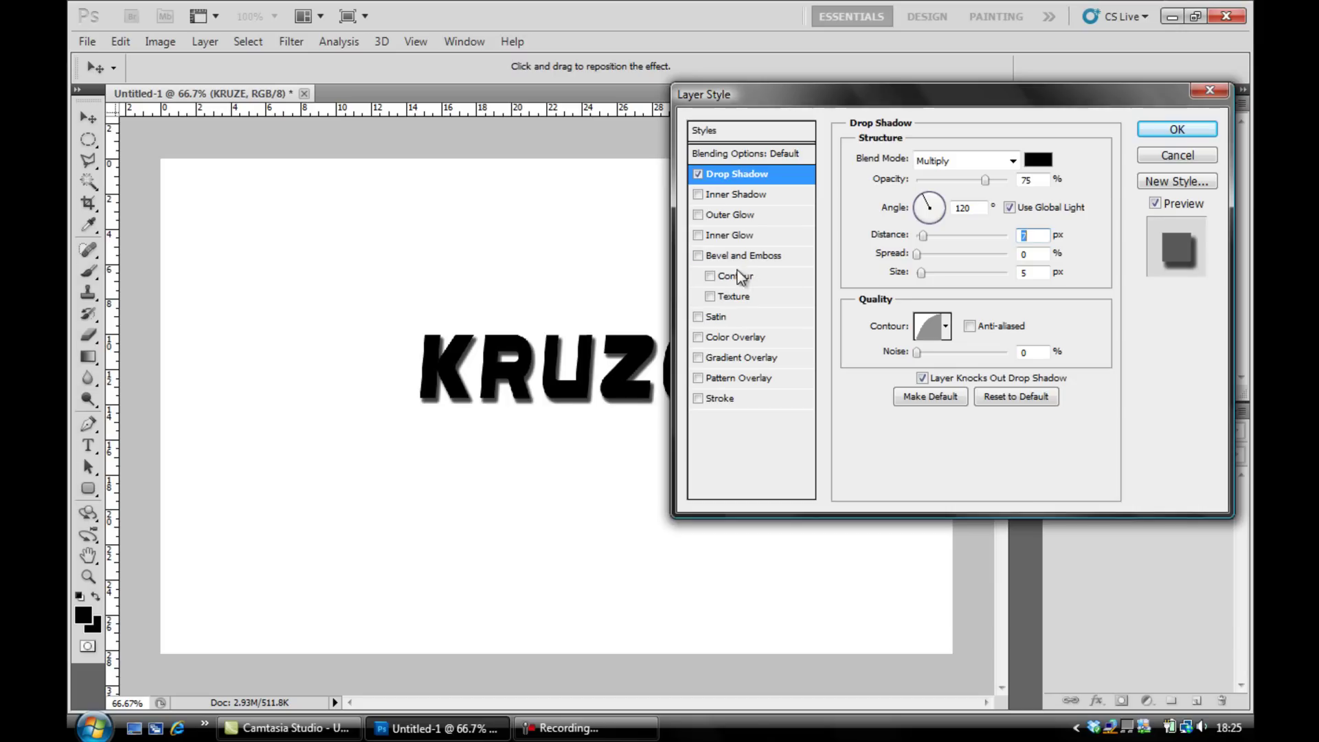
Step: Add a Pillow Emboss bevel to KRUZE with a 72° angle and 74° altitude
left_click(727, 252)
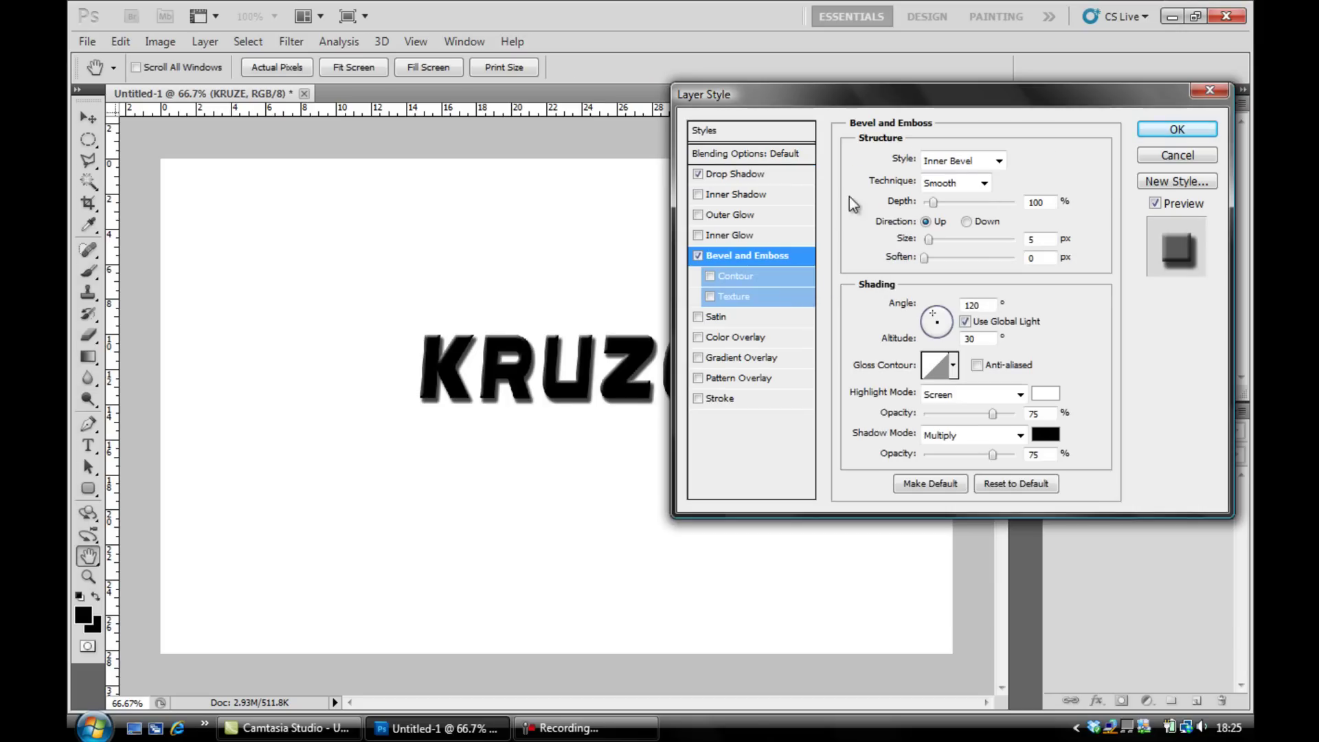
left_click(968, 161)
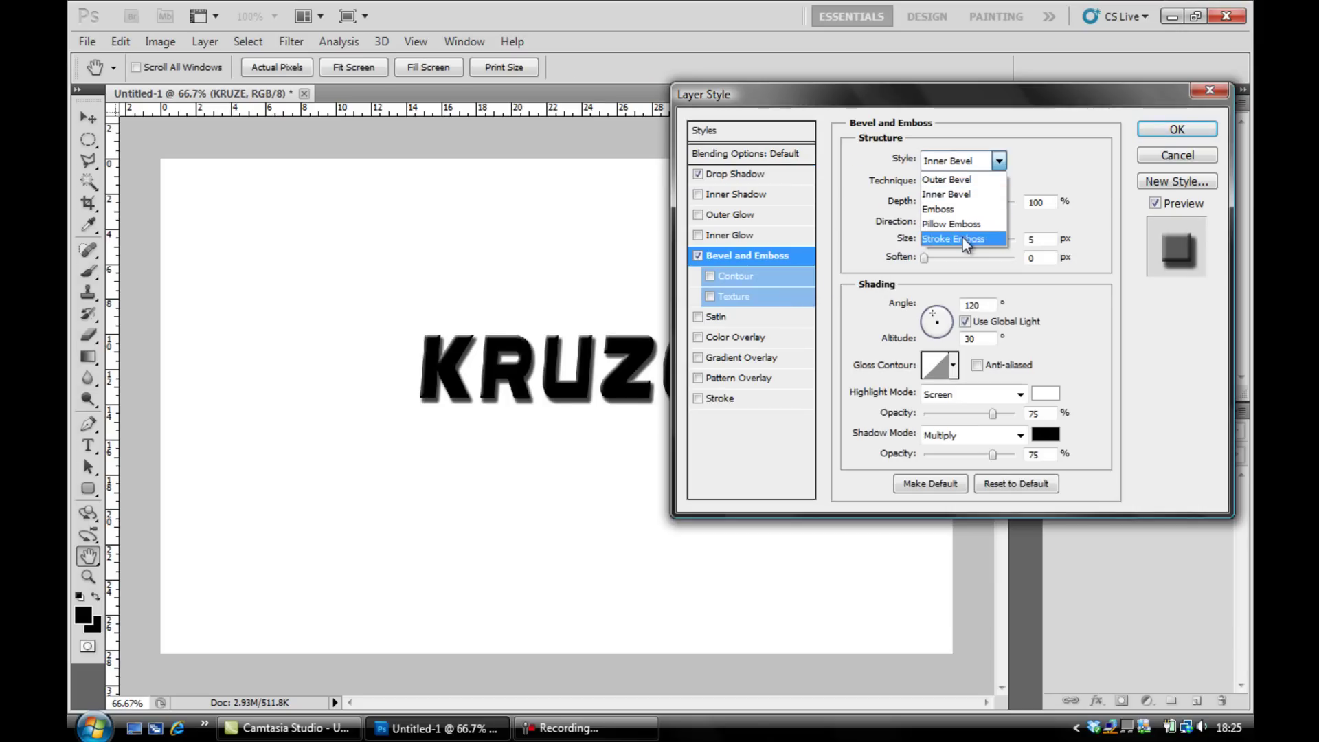
left_click(948, 180)
left_click(958, 161)
left_click(958, 195)
left_click(964, 165)
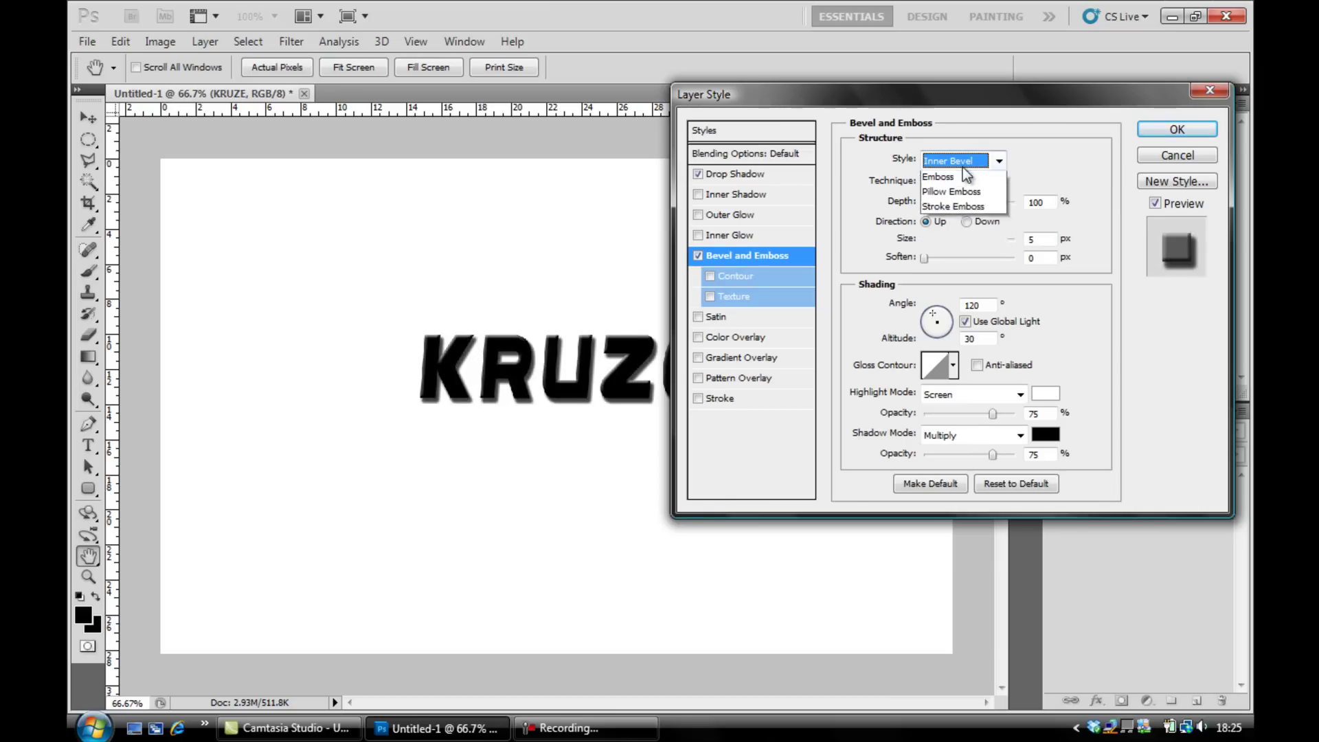
left_click(952, 228)
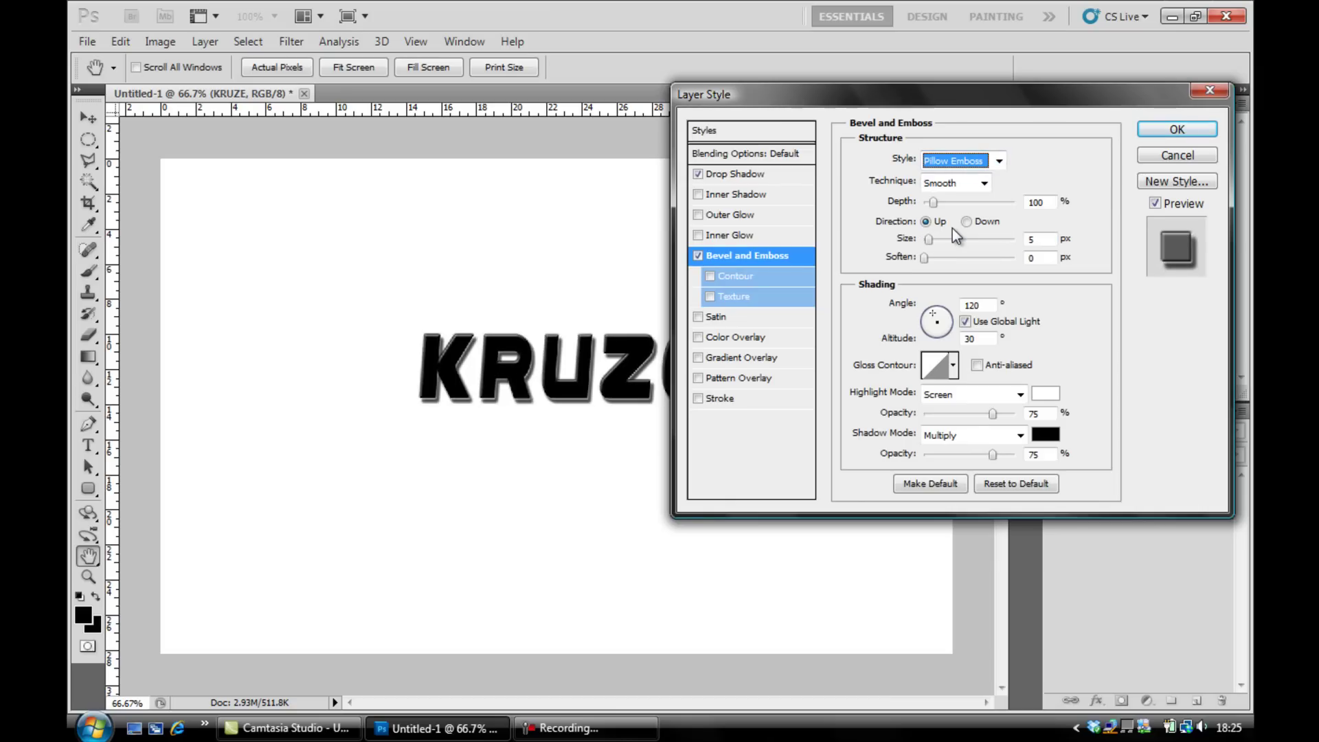
left_click(924, 259)
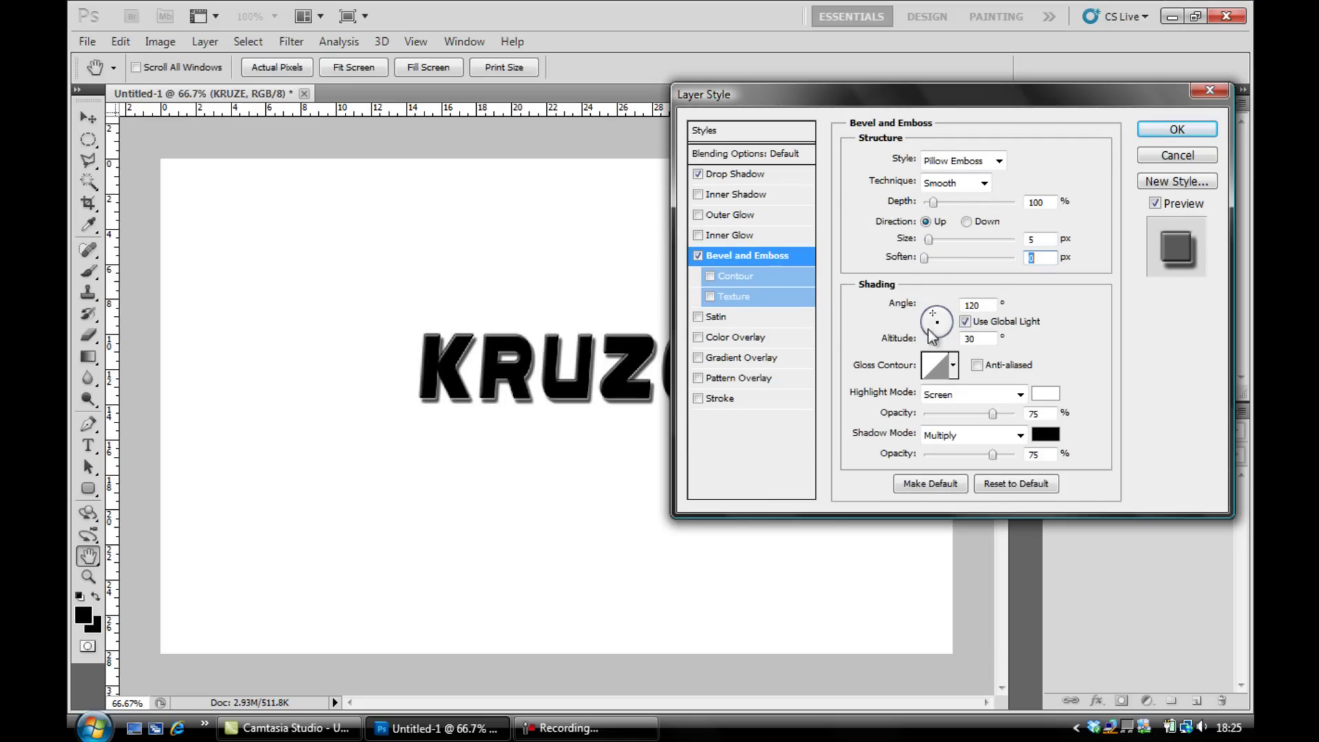
mouse_move(938, 316)
left_mouse_down()
mouse_move(950, 324)
mouse_move(936, 312)
mouse_move(940, 324)
left_mouse_up()
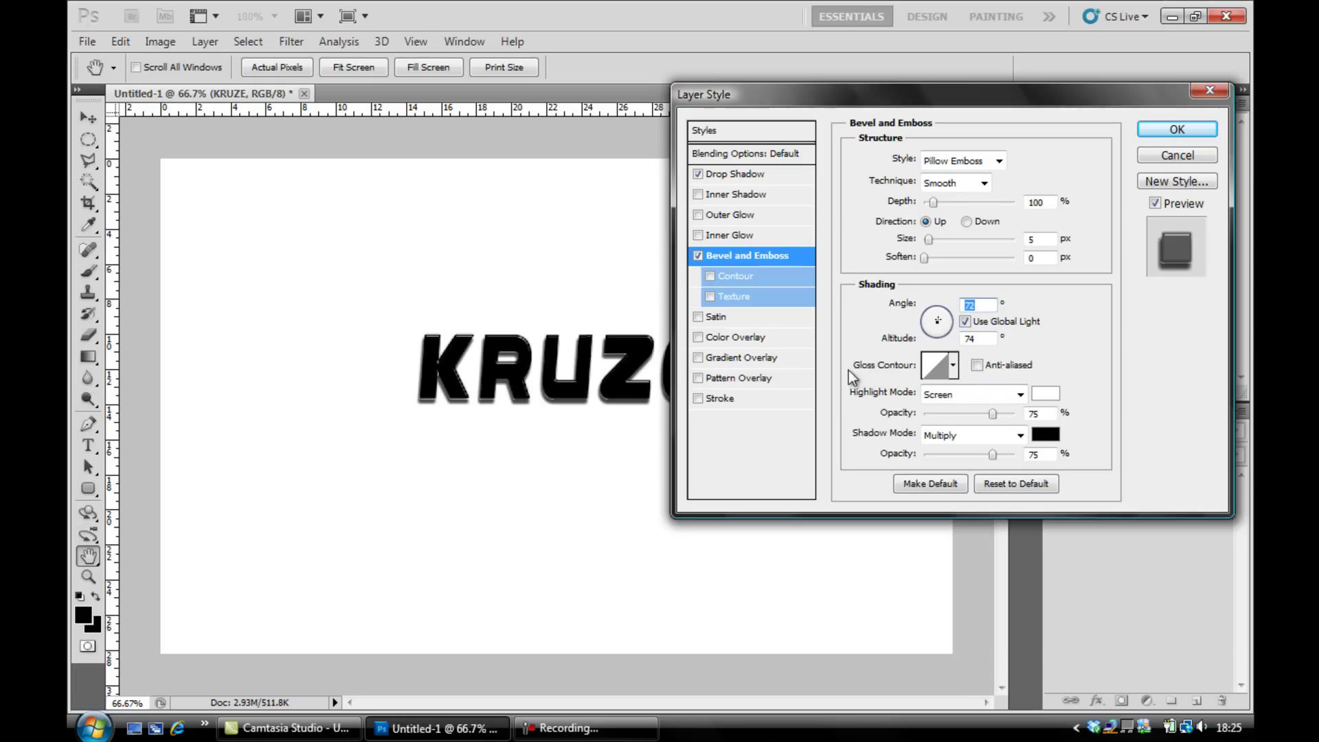
Step: Set the bevel's gloss contour to Ring - Double
left_click(954, 371)
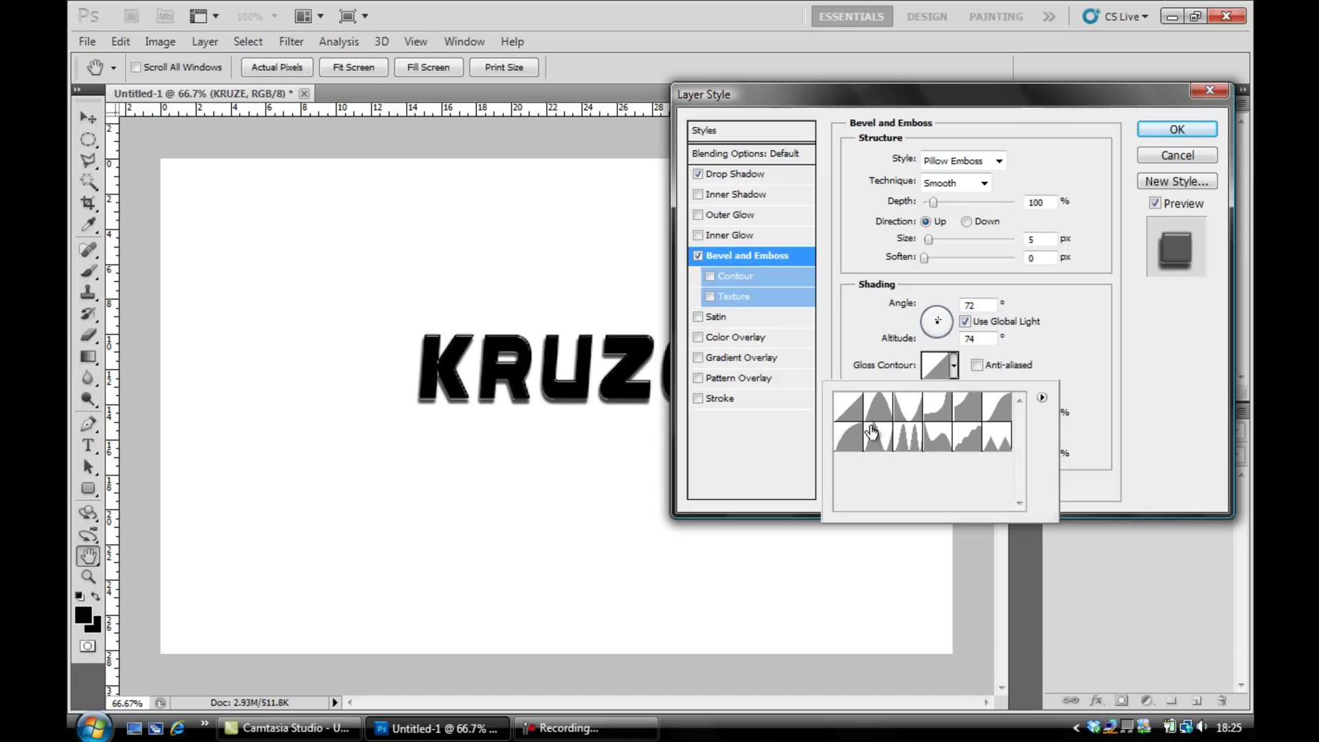
left_click(937, 407)
left_click(850, 444)
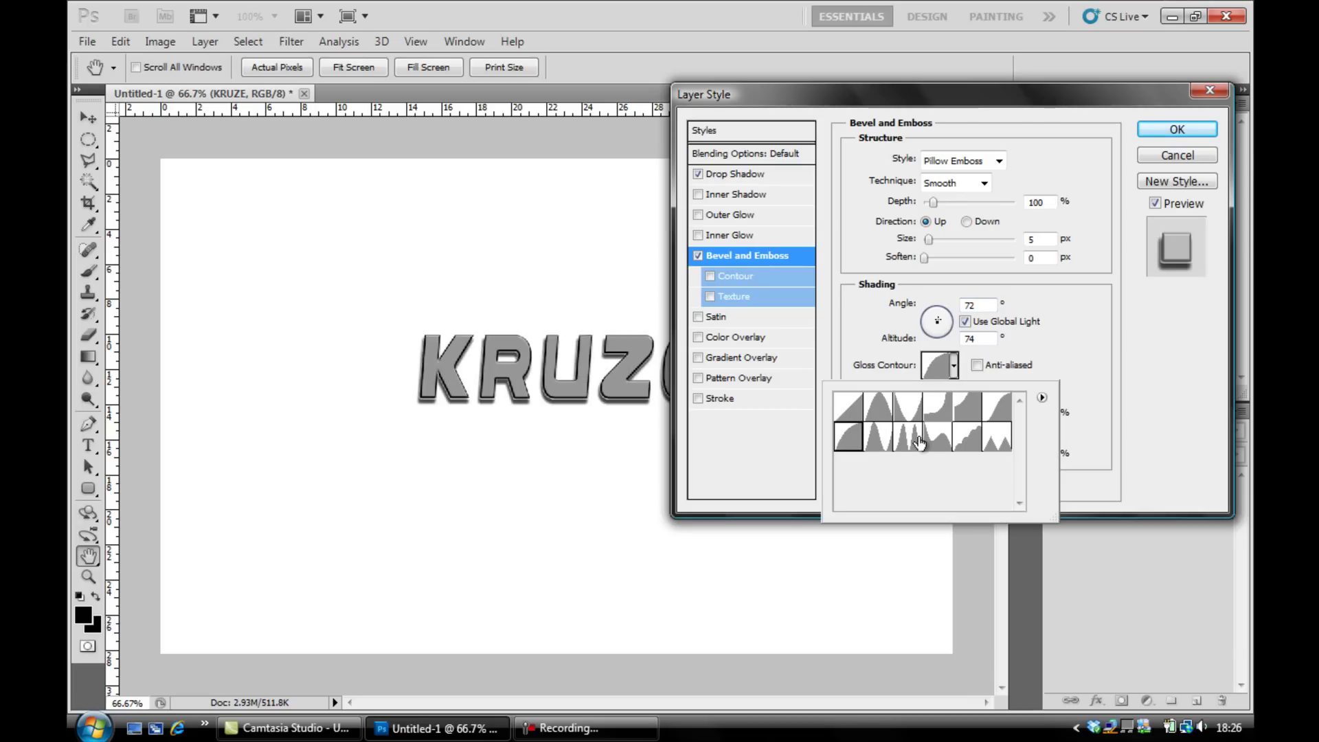
left_click(878, 437)
left_click(996, 437)
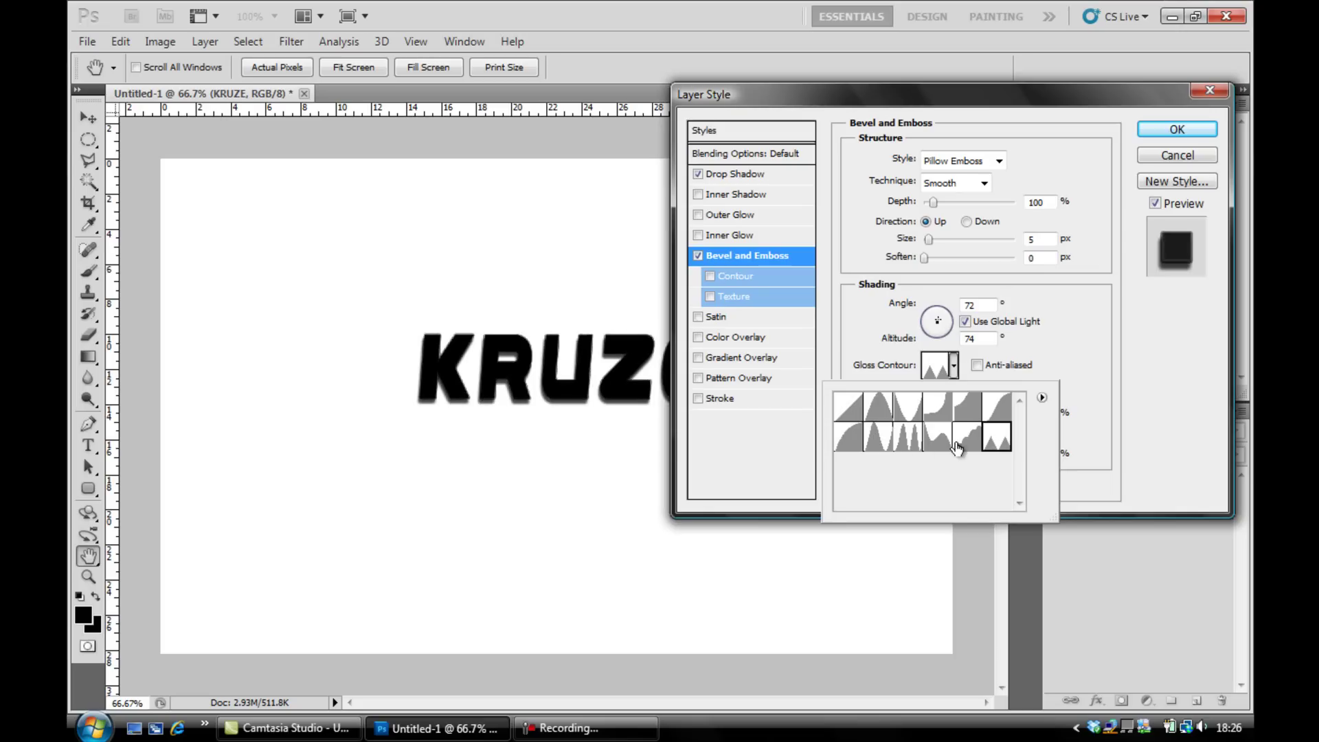
left_click(904, 440)
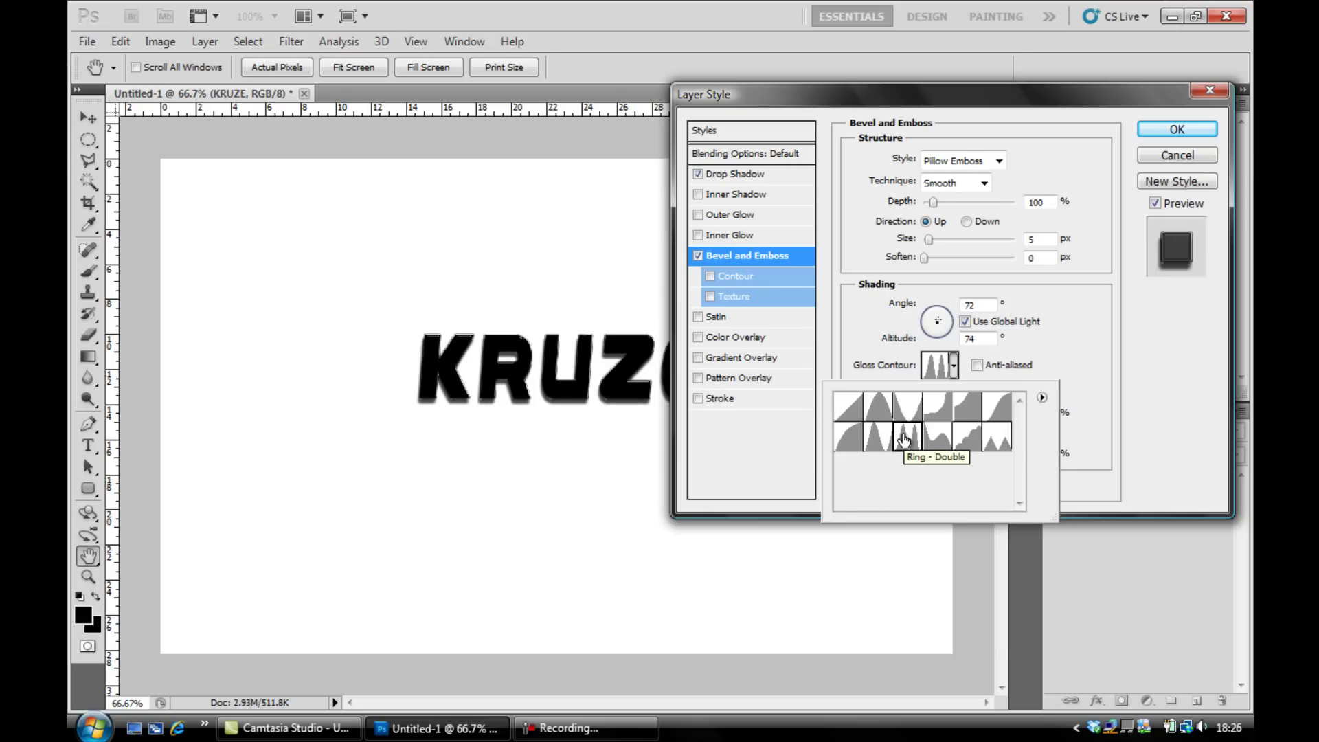
left_click(1150, 381)
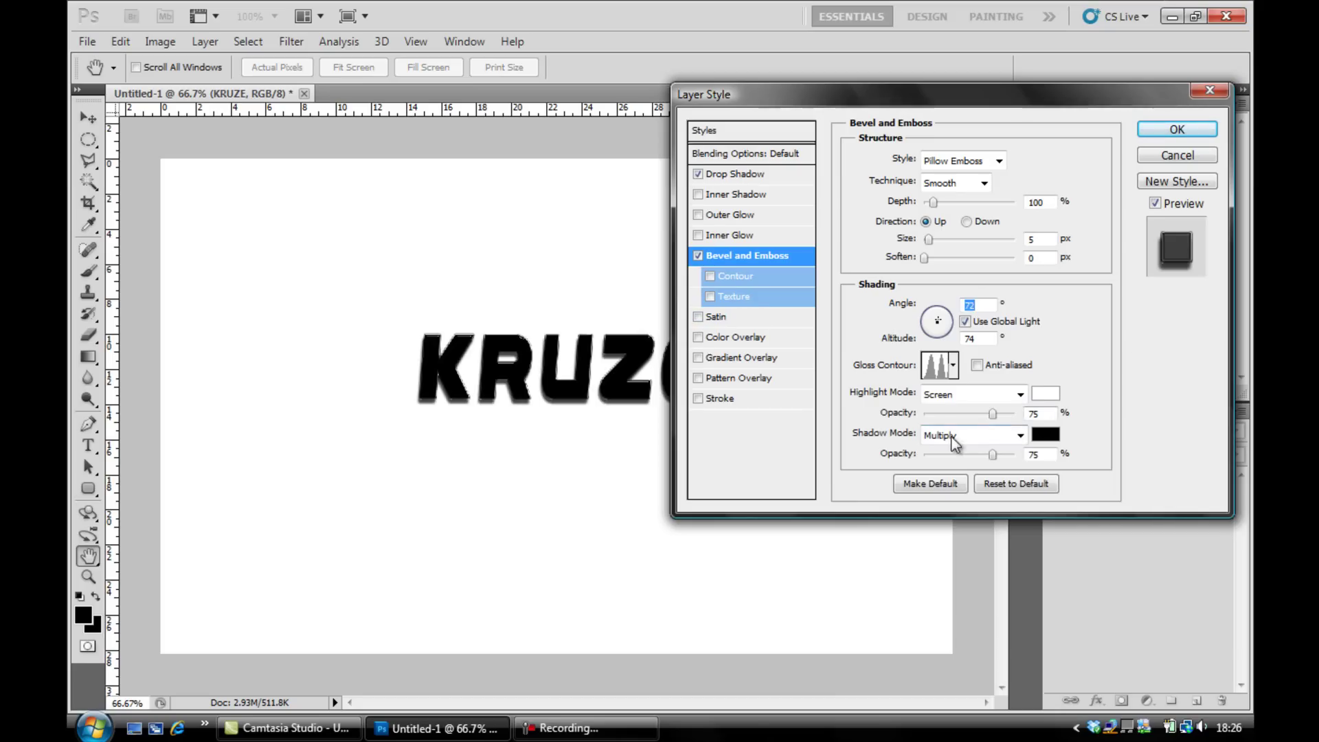
Step: Add a Gradient Overlay and set its left gradient stop to bright lime green baff00
left_click(727, 359)
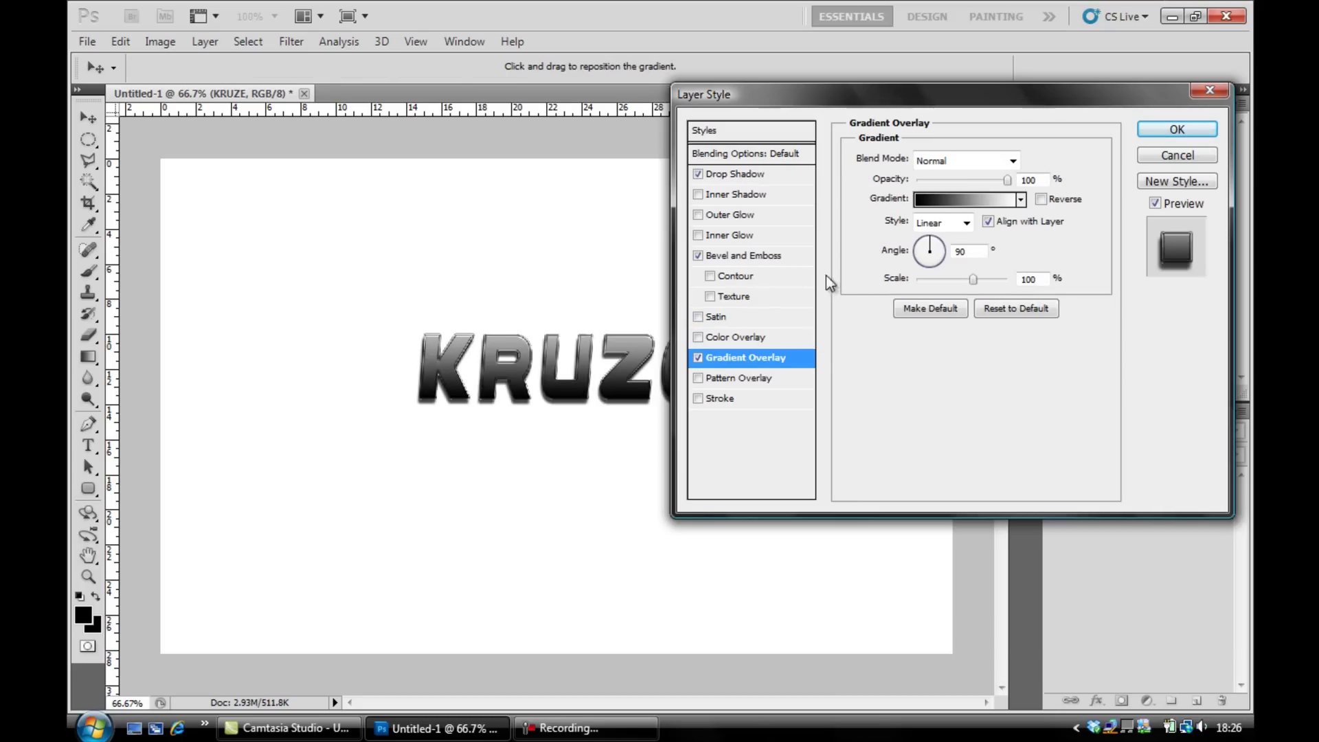
left_click(955, 201)
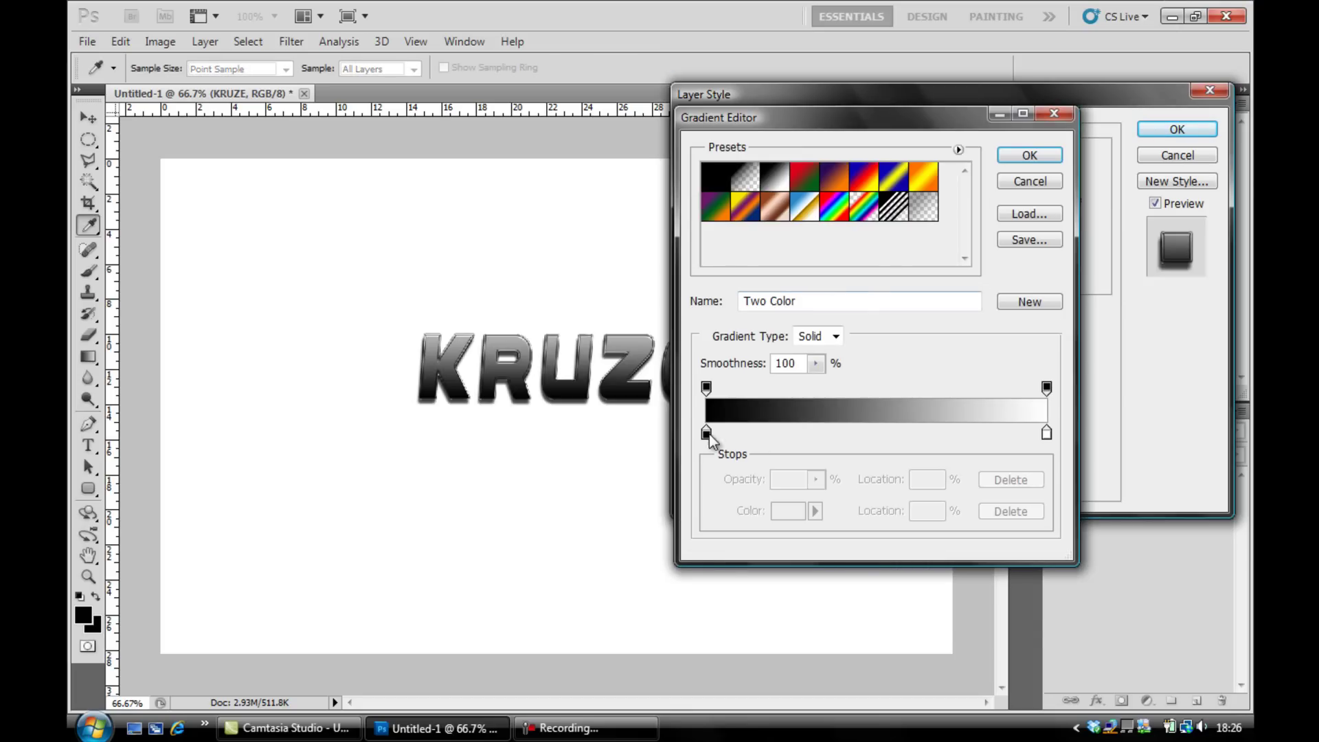
left_click(706, 433)
left_click(795, 503)
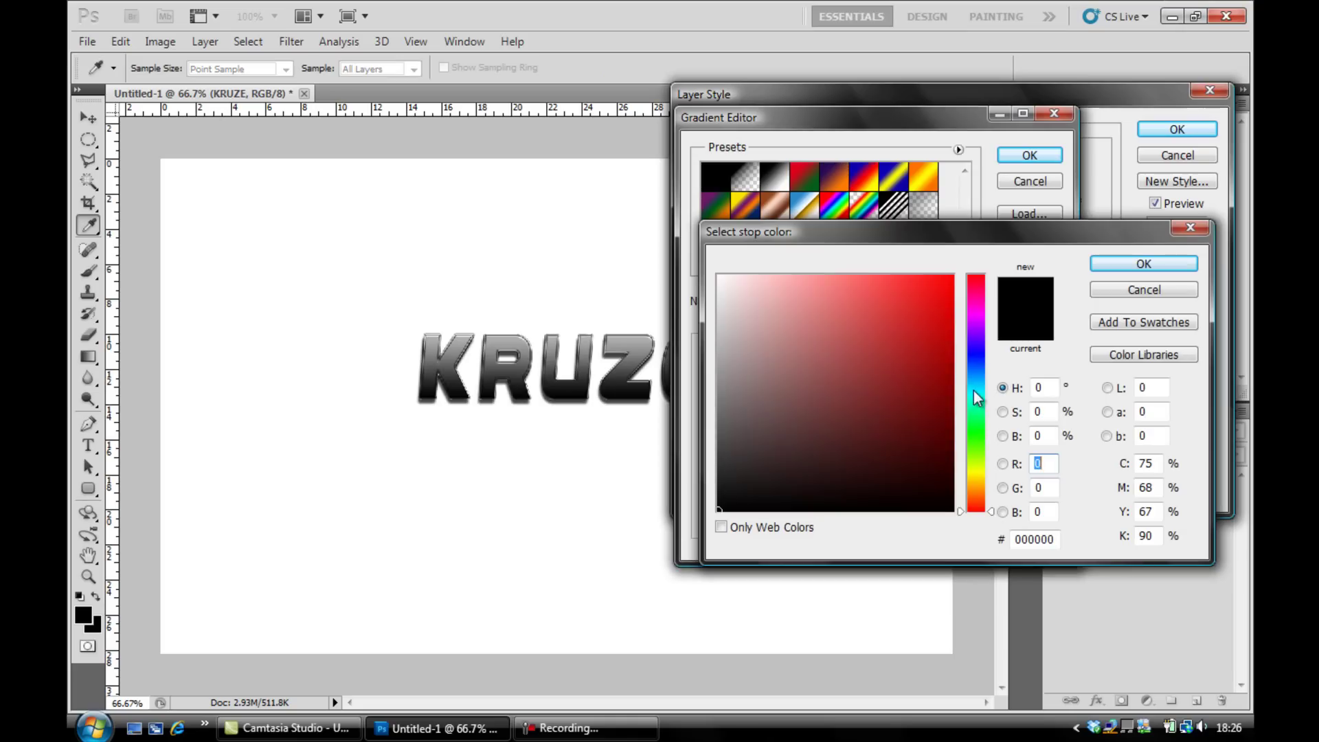
left_click_drag(981, 443, 980, 462)
left_click(953, 275)
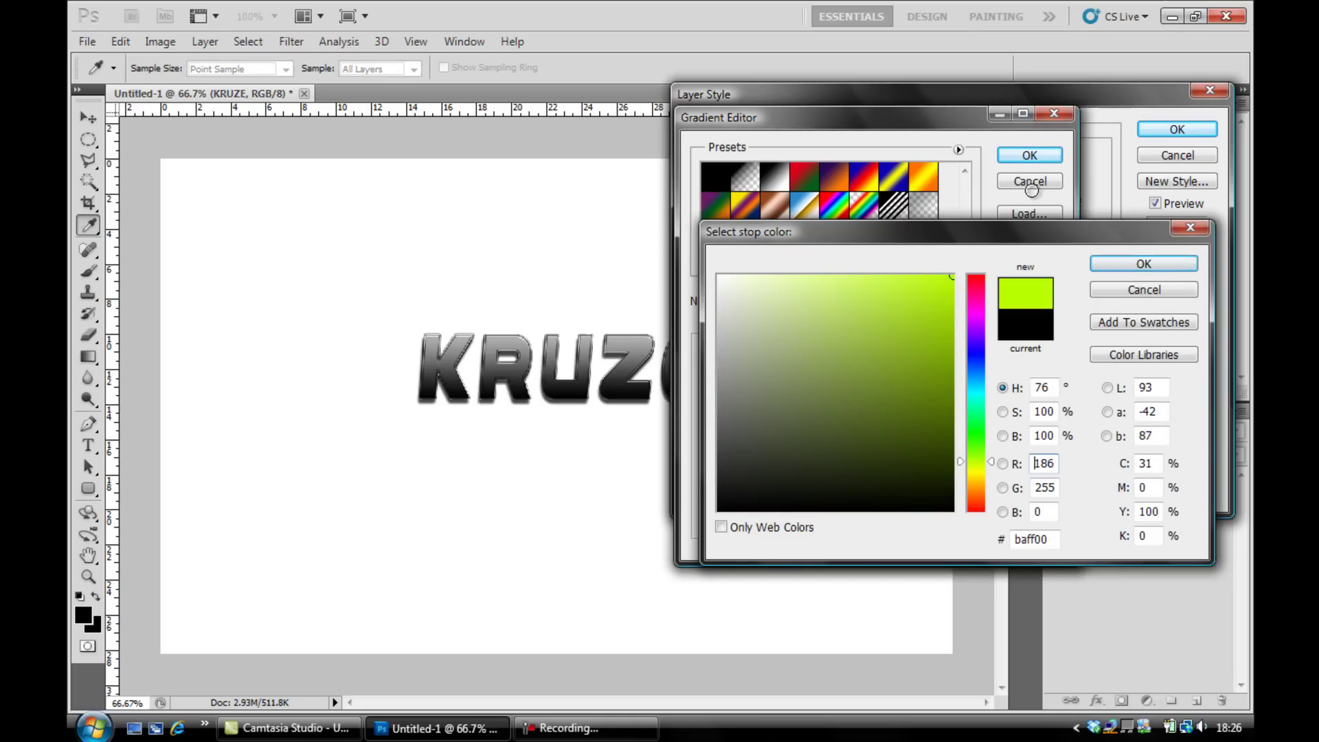
left_click(1113, 268)
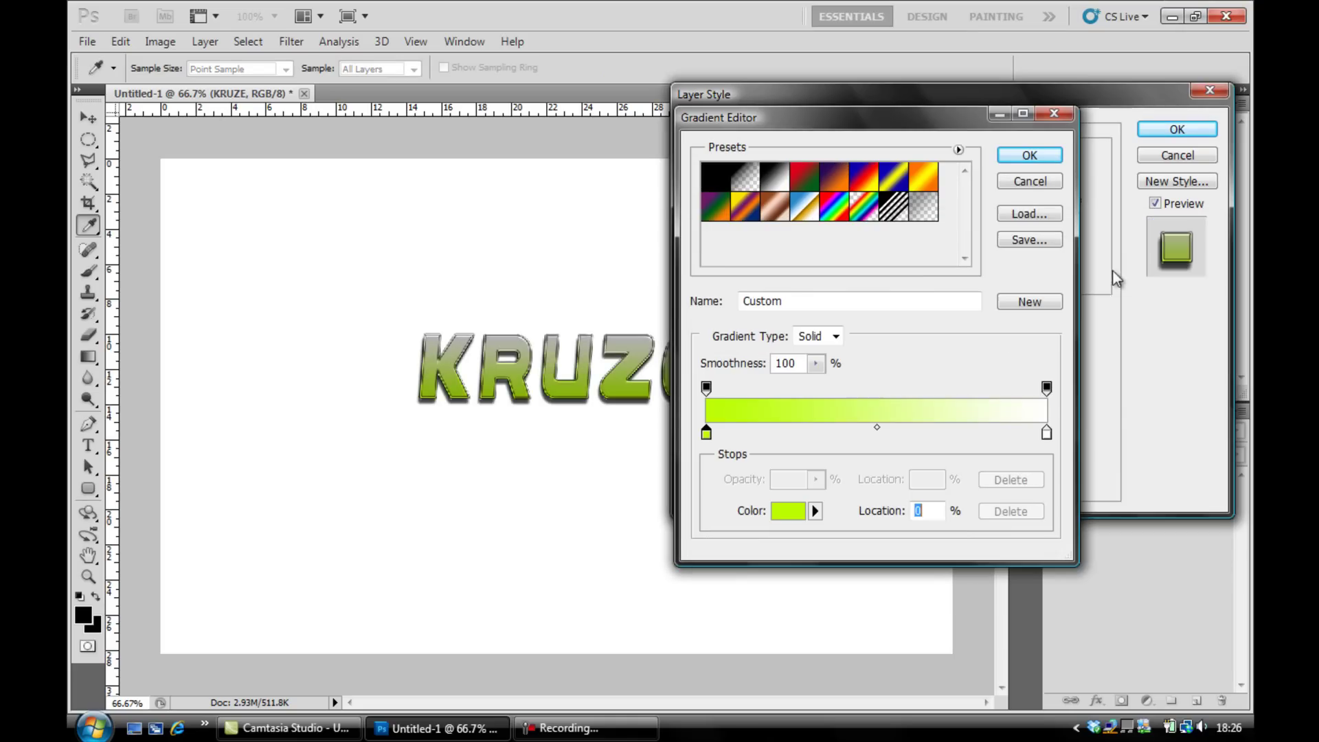
Step: Set the gradient's right stop to dark green and accept the gradient
left_click(1046, 433)
left_click(790, 516)
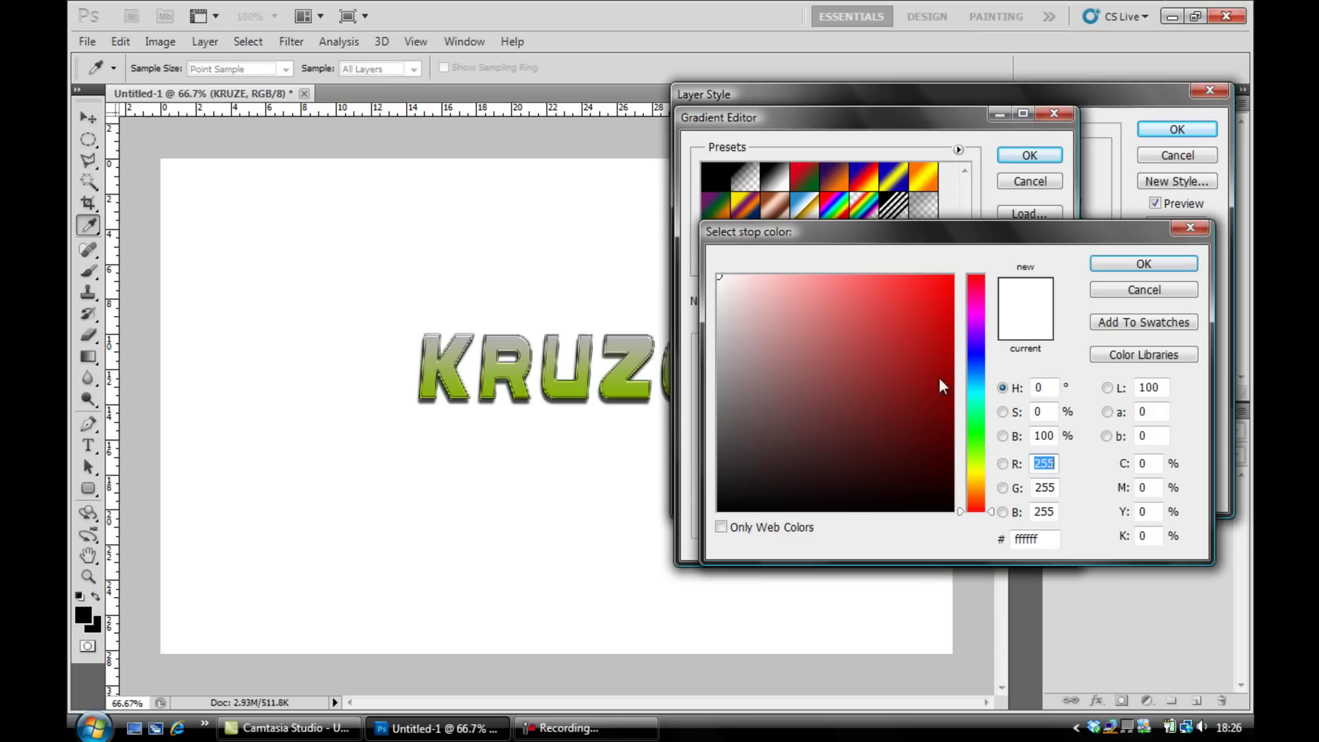
left_click_drag(981, 373, 991, 460)
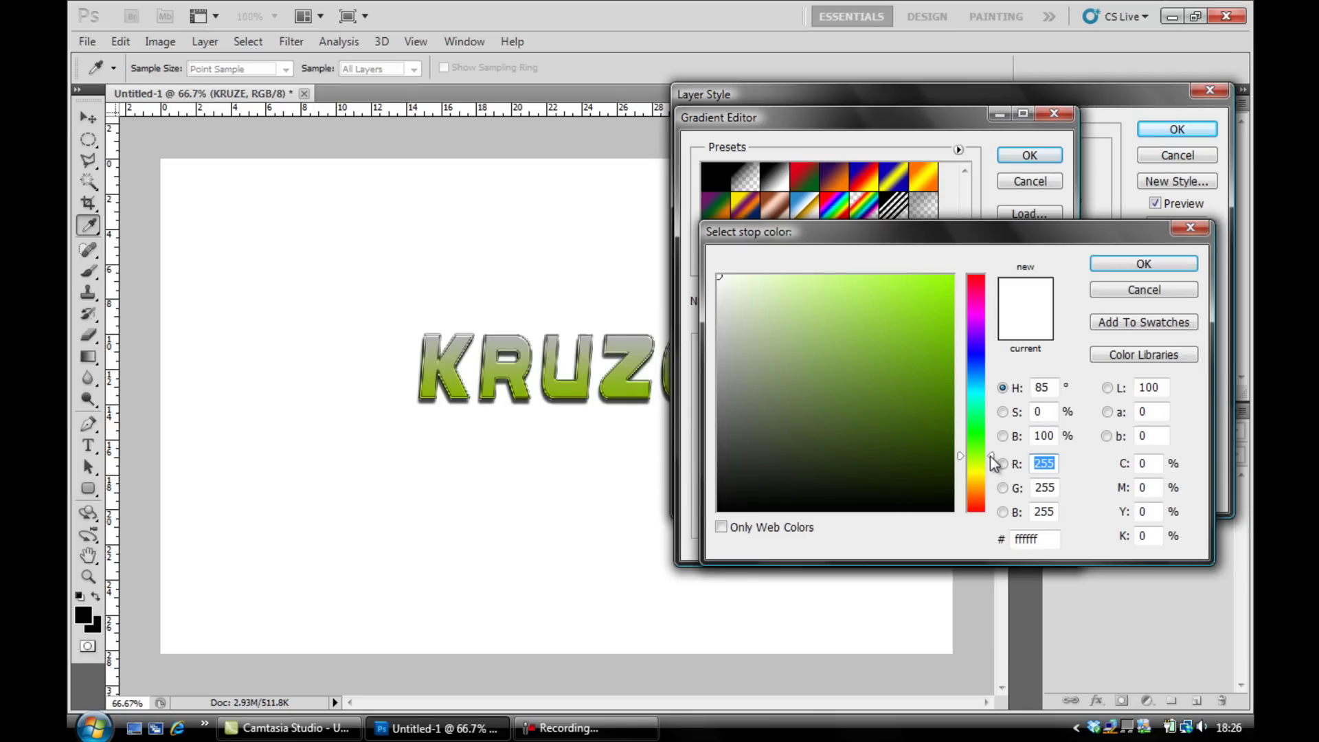
left_click_drag(958, 238, 990, 235)
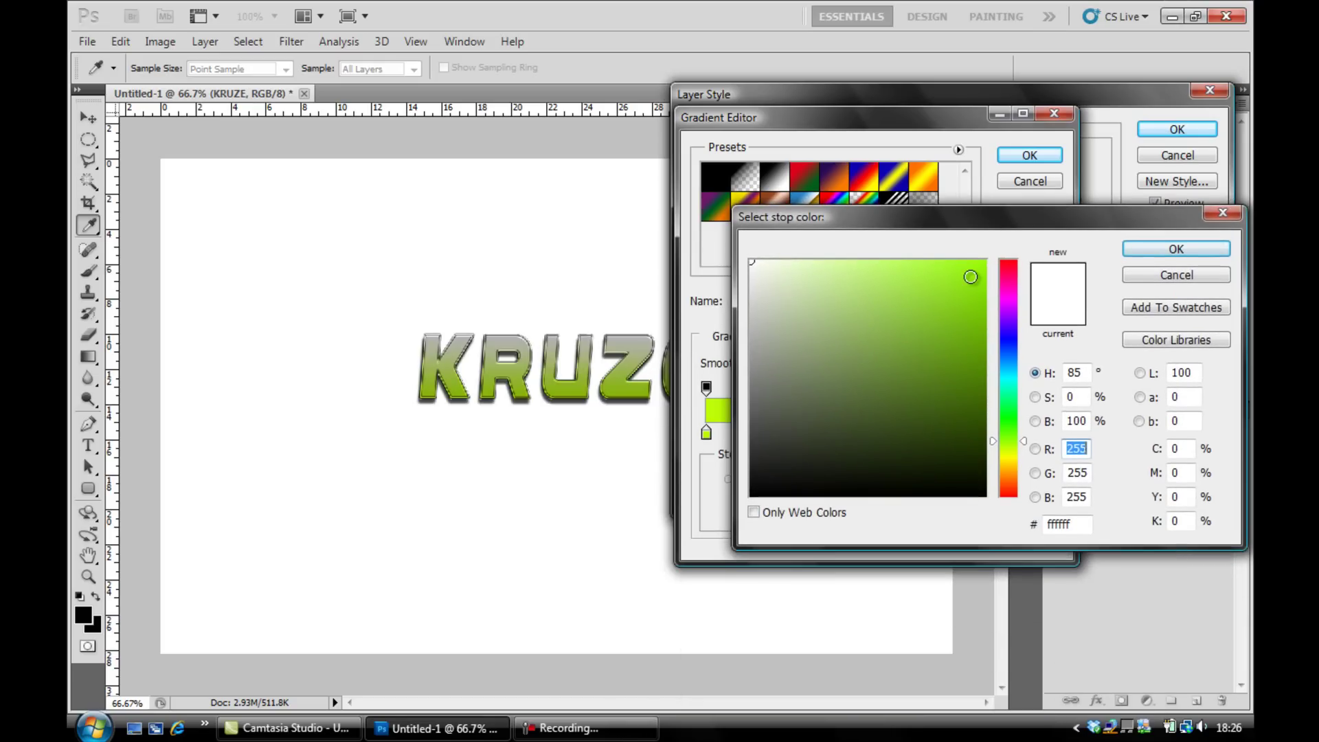
mouse_move(848, 304)
left_mouse_down()
mouse_move(931, 373)
mouse_move(1018, 418)
mouse_move(979, 437)
mouse_move(992, 441)
left_mouse_up()
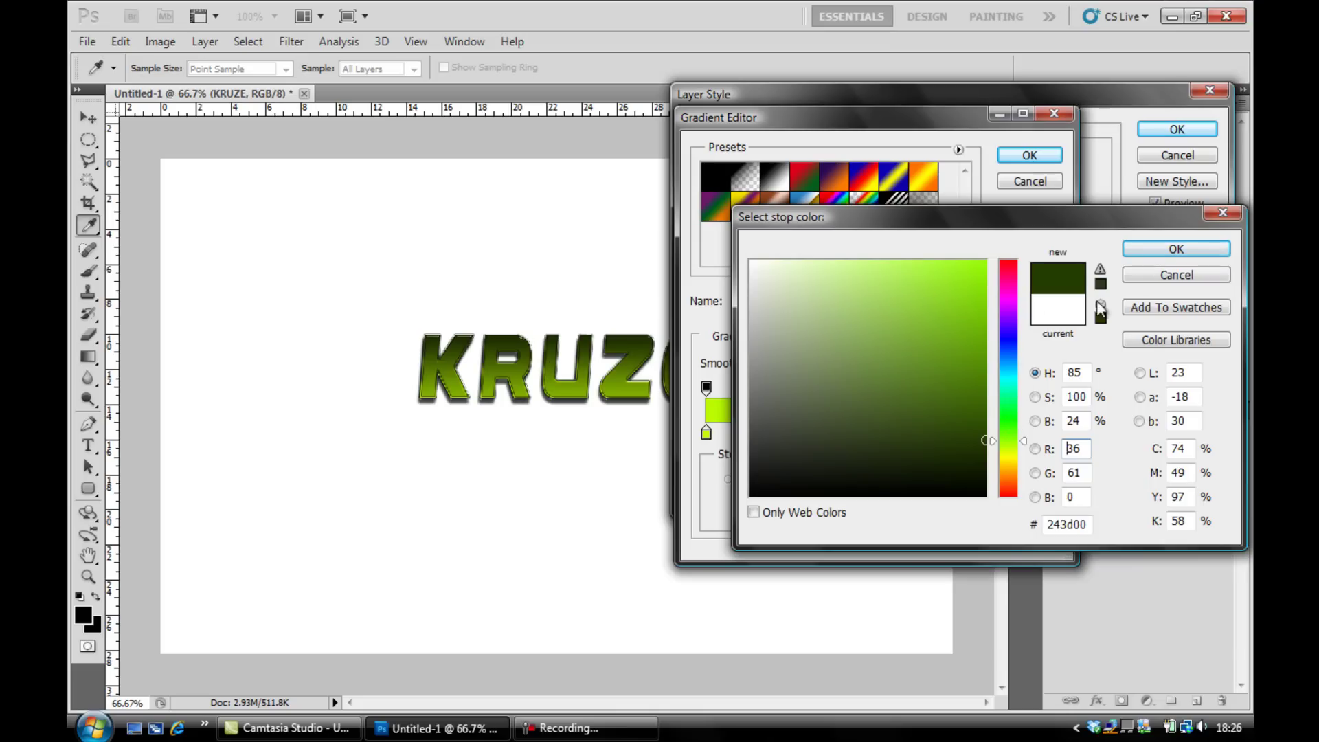
left_click(1149, 252)
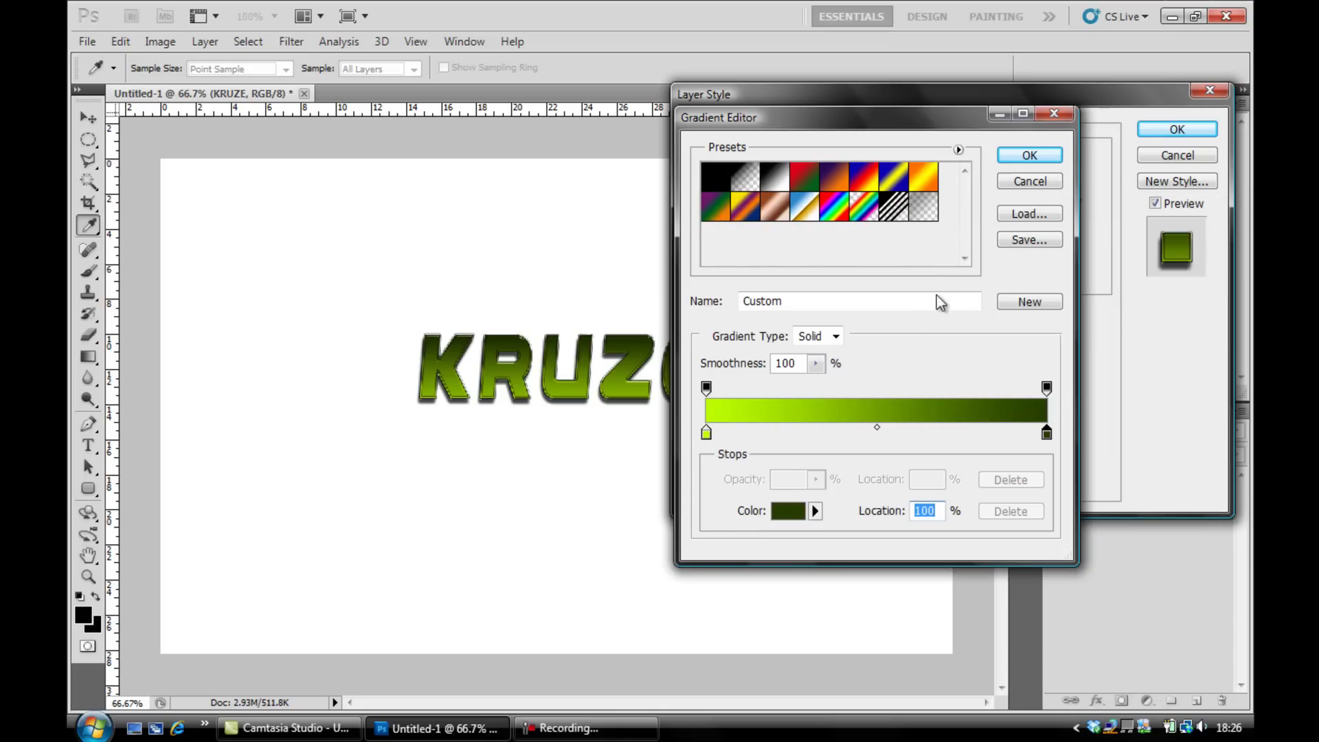
left_click(1014, 160)
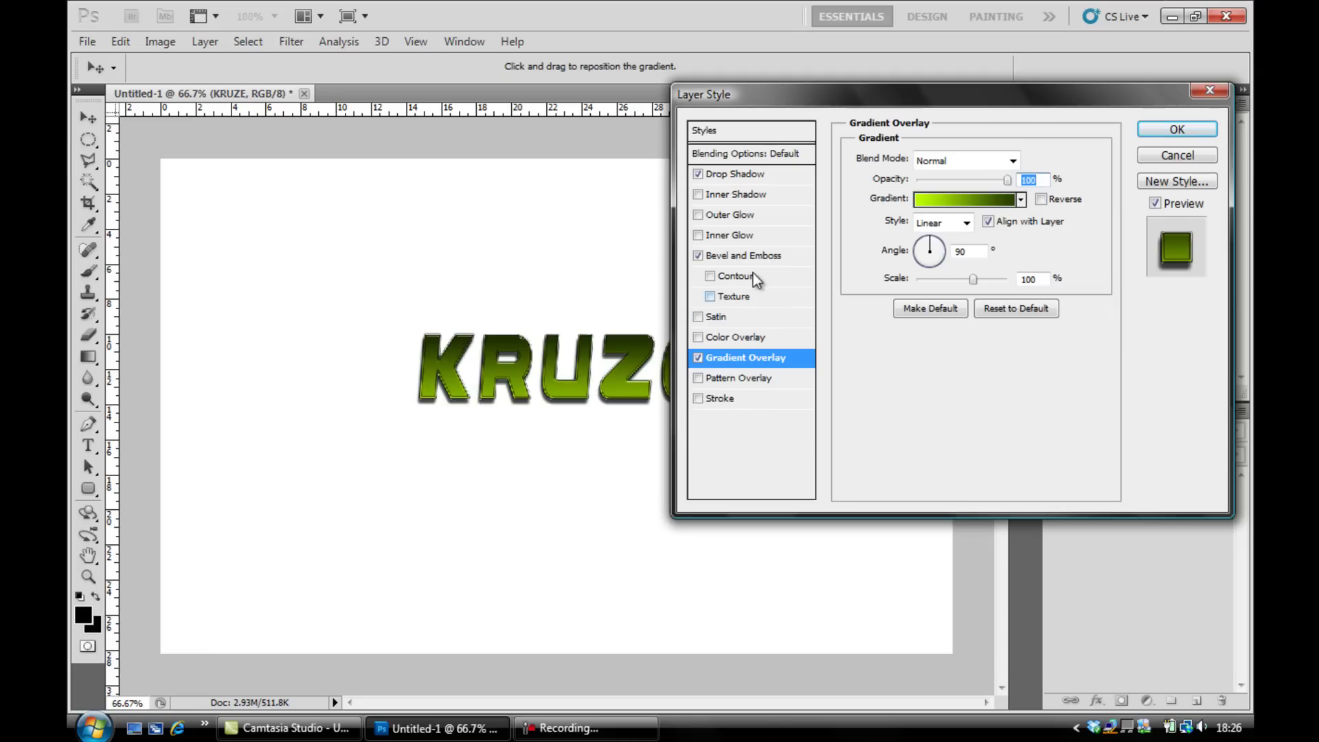
Step: Lower the Bevel and Emboss shadow opacity from 75% to 36%
left_click(723, 255)
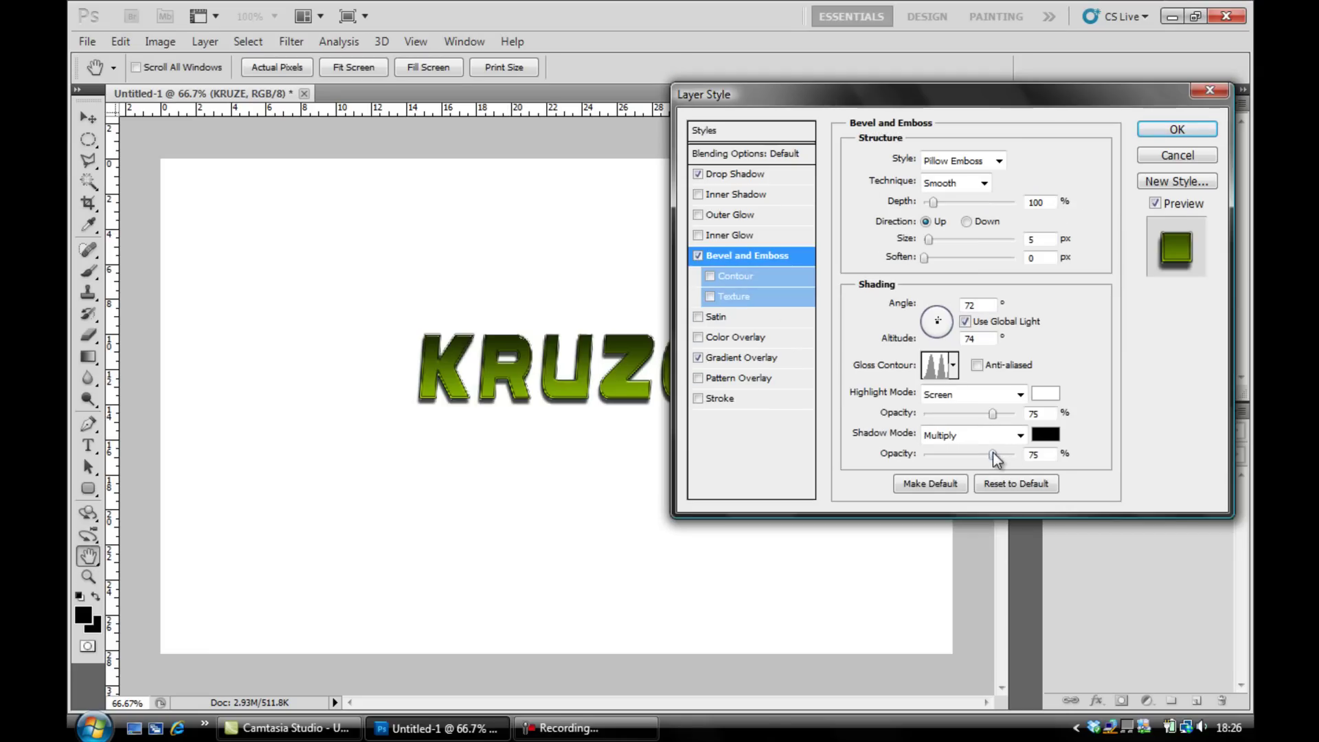
left_click_drag(993, 456, 954, 463)
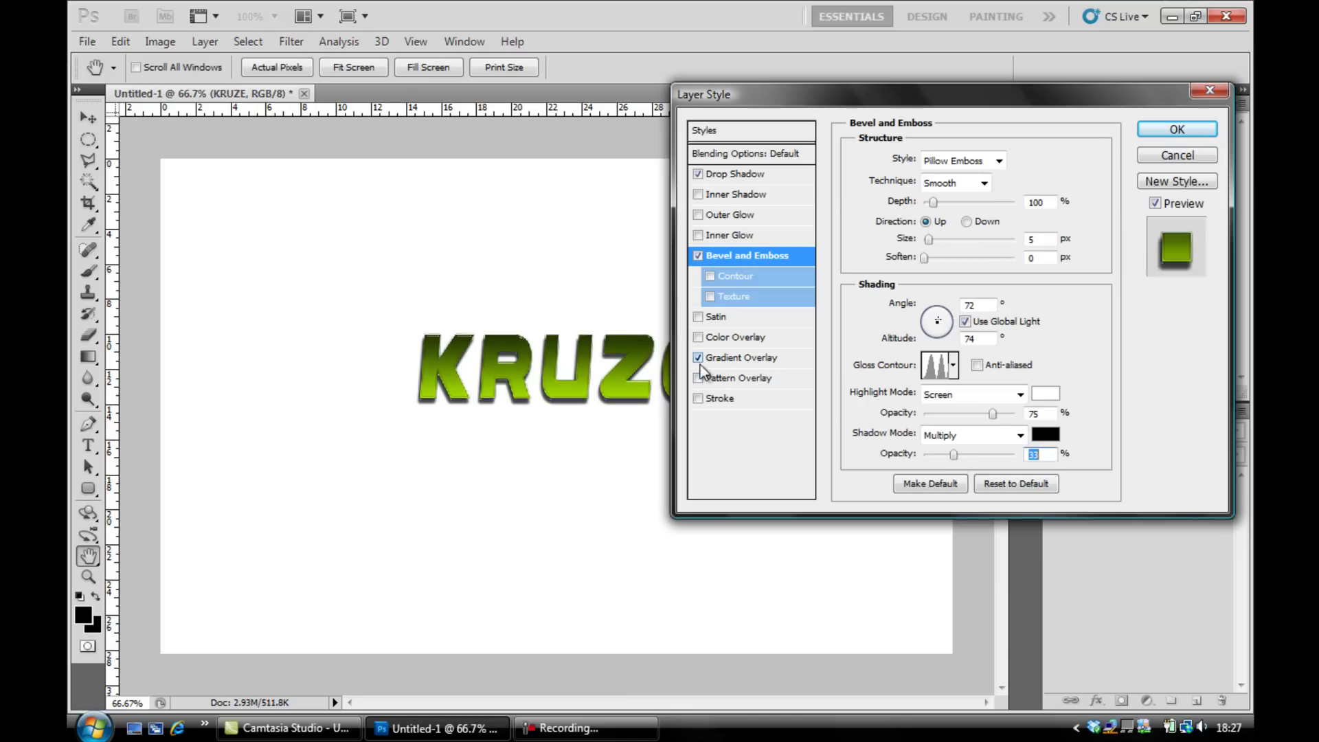
left_click(718, 363)
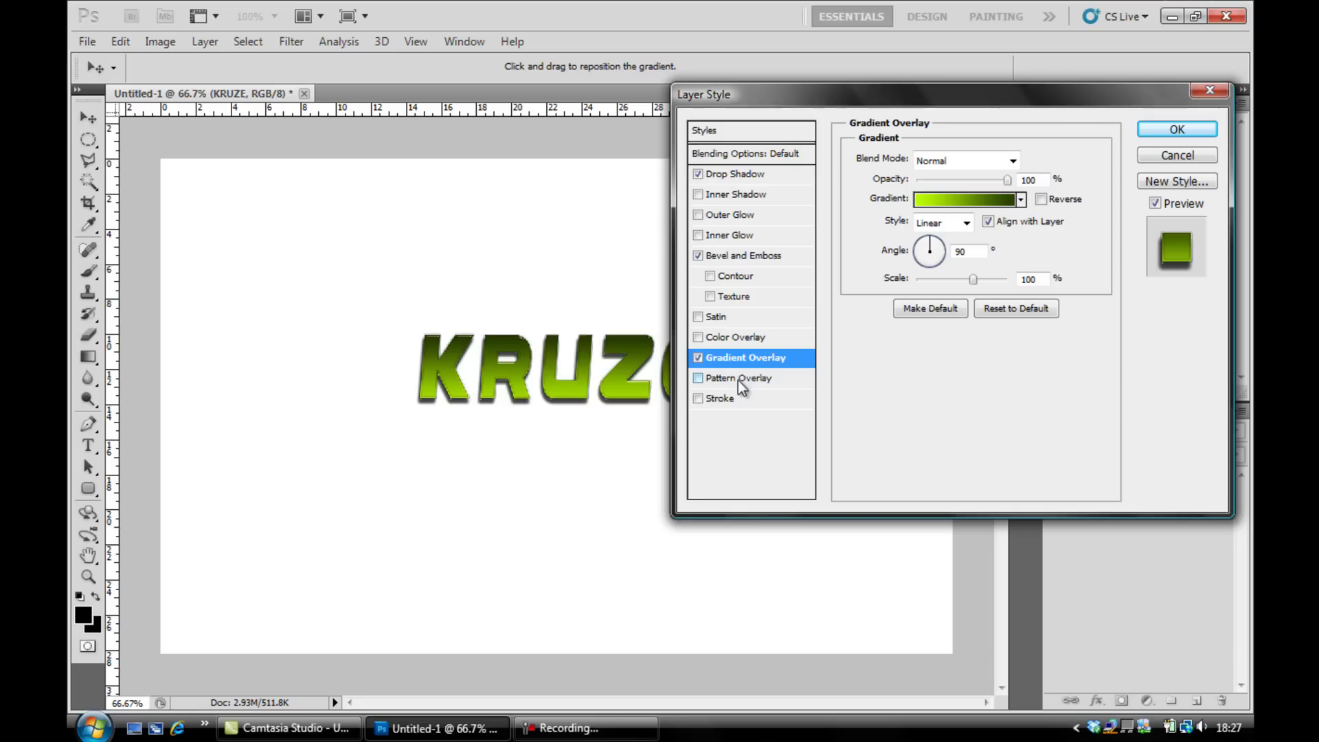
Step: Add a Stroke to KRUZE and change its Fill Type to Gradient
left_click(719, 399)
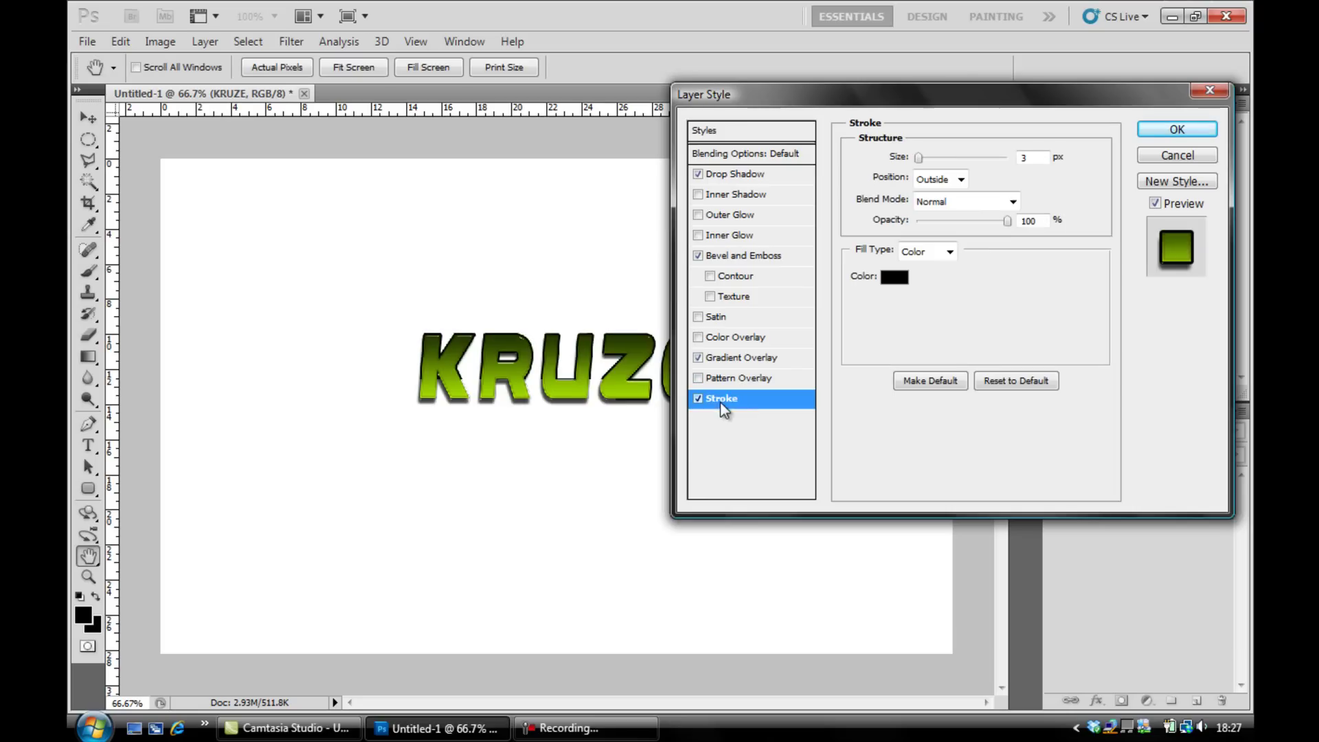
left_click_drag(790, 95, 856, 46)
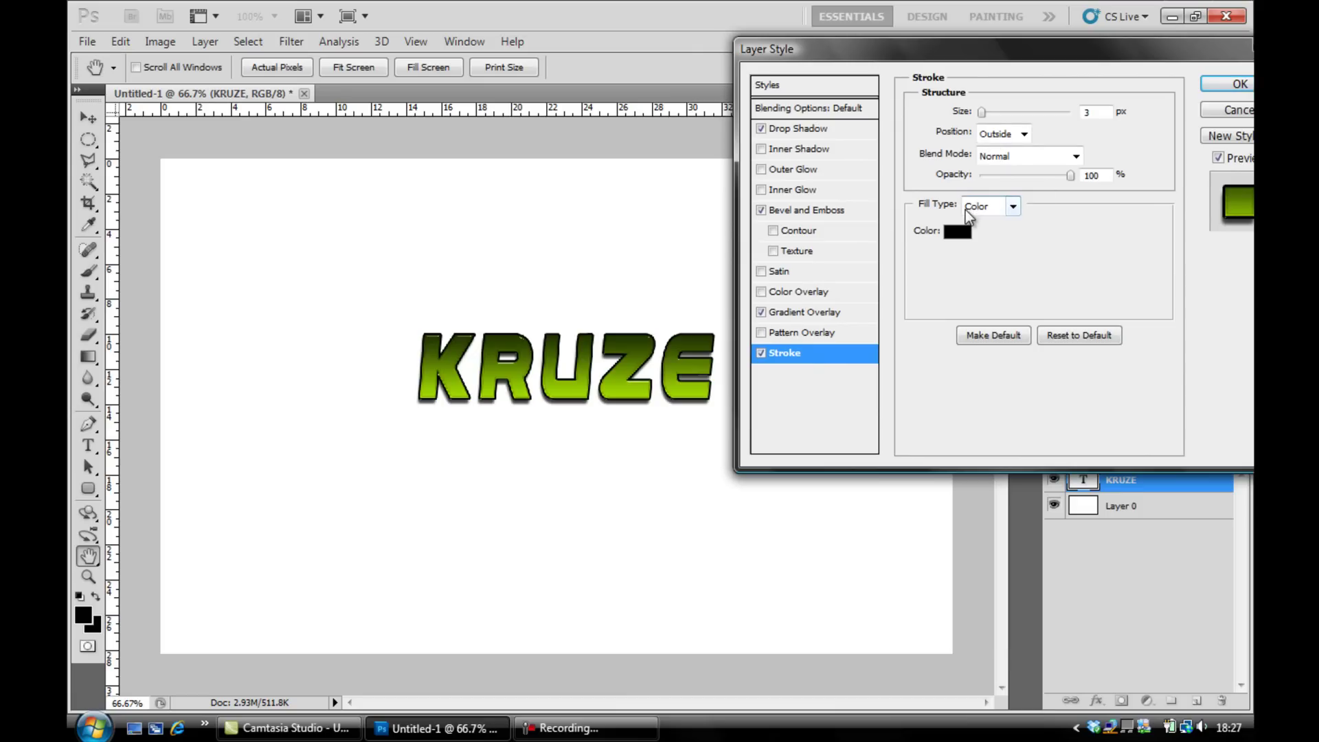
left_click(1014, 206)
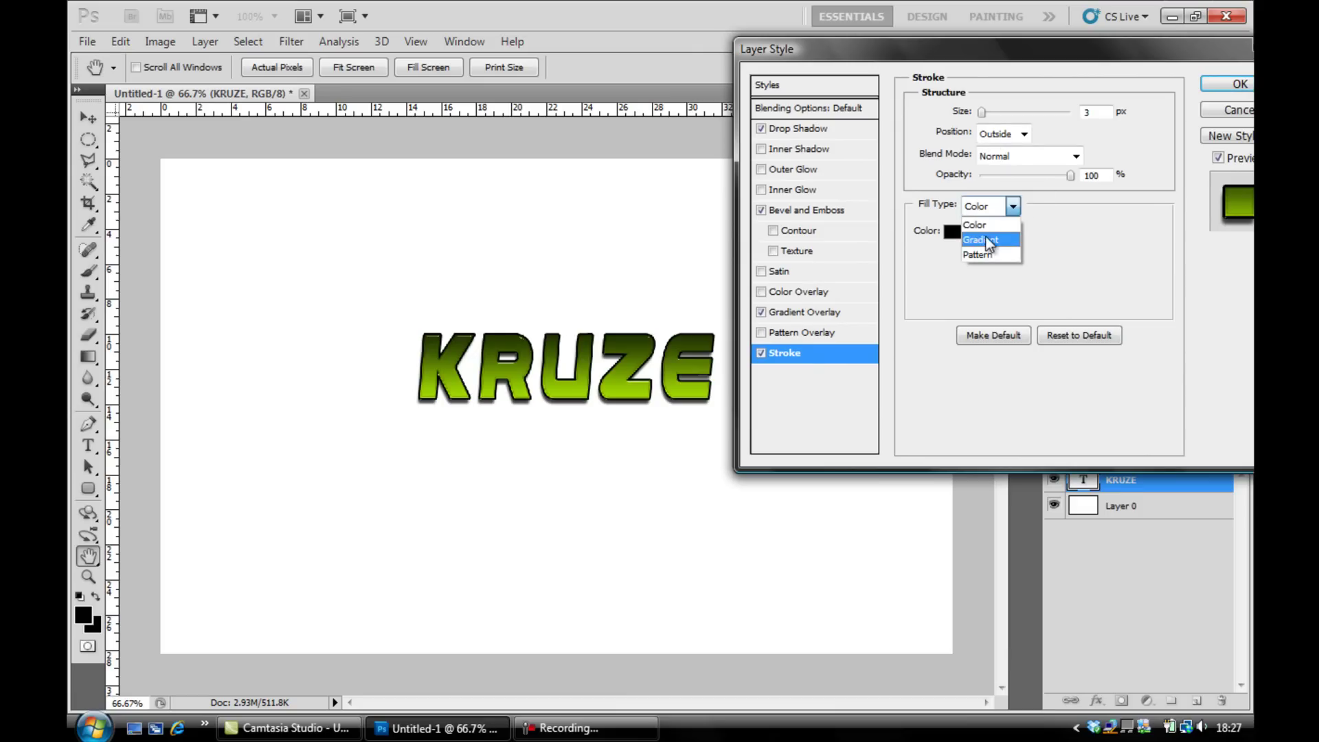
left_click(988, 242)
left_click(1004, 241)
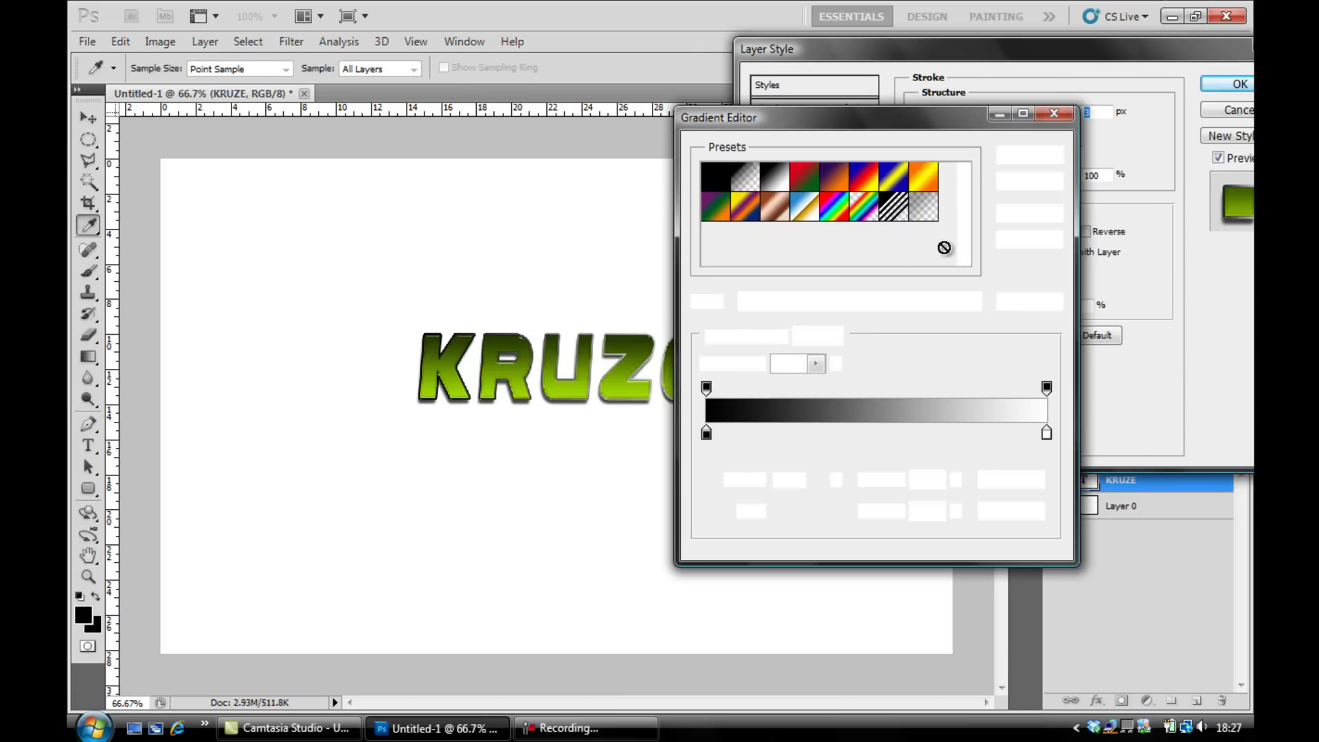
Step: Set the stroke gradient's left stop to bright green
left_click(706, 433)
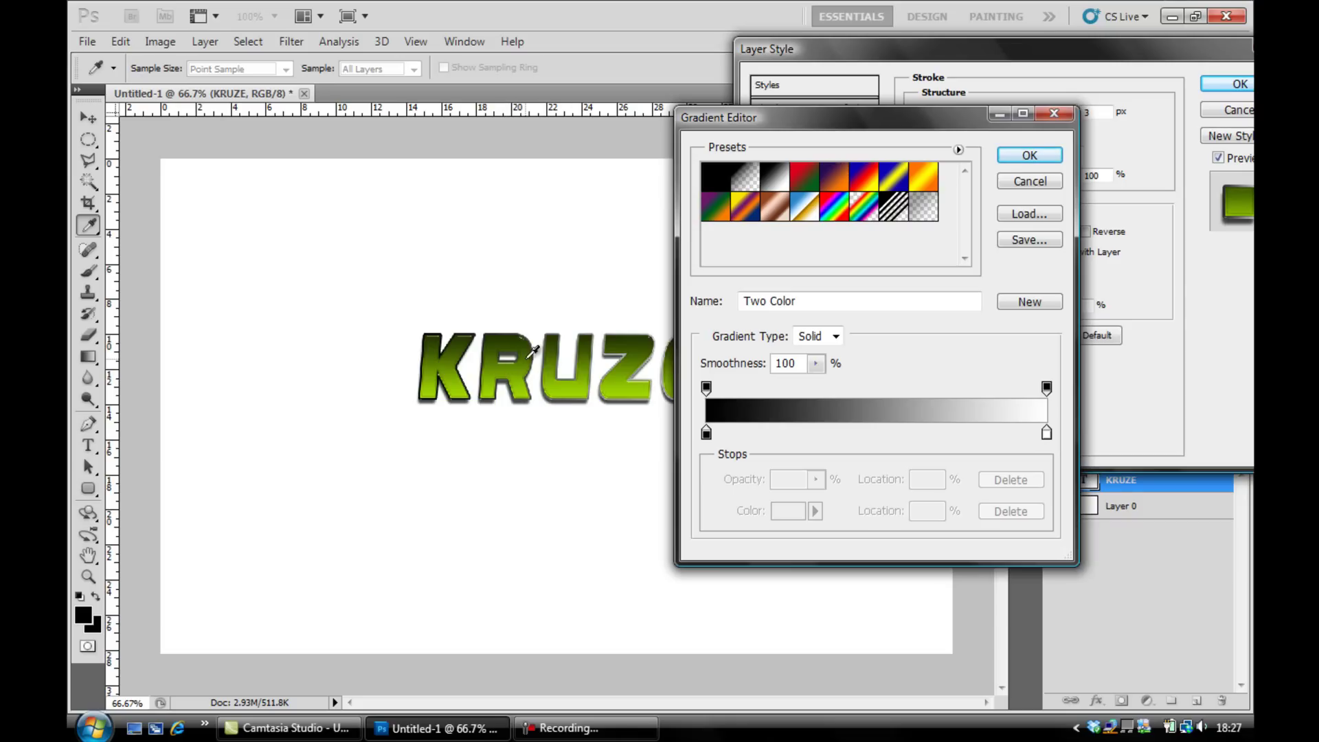
left_click(706, 433)
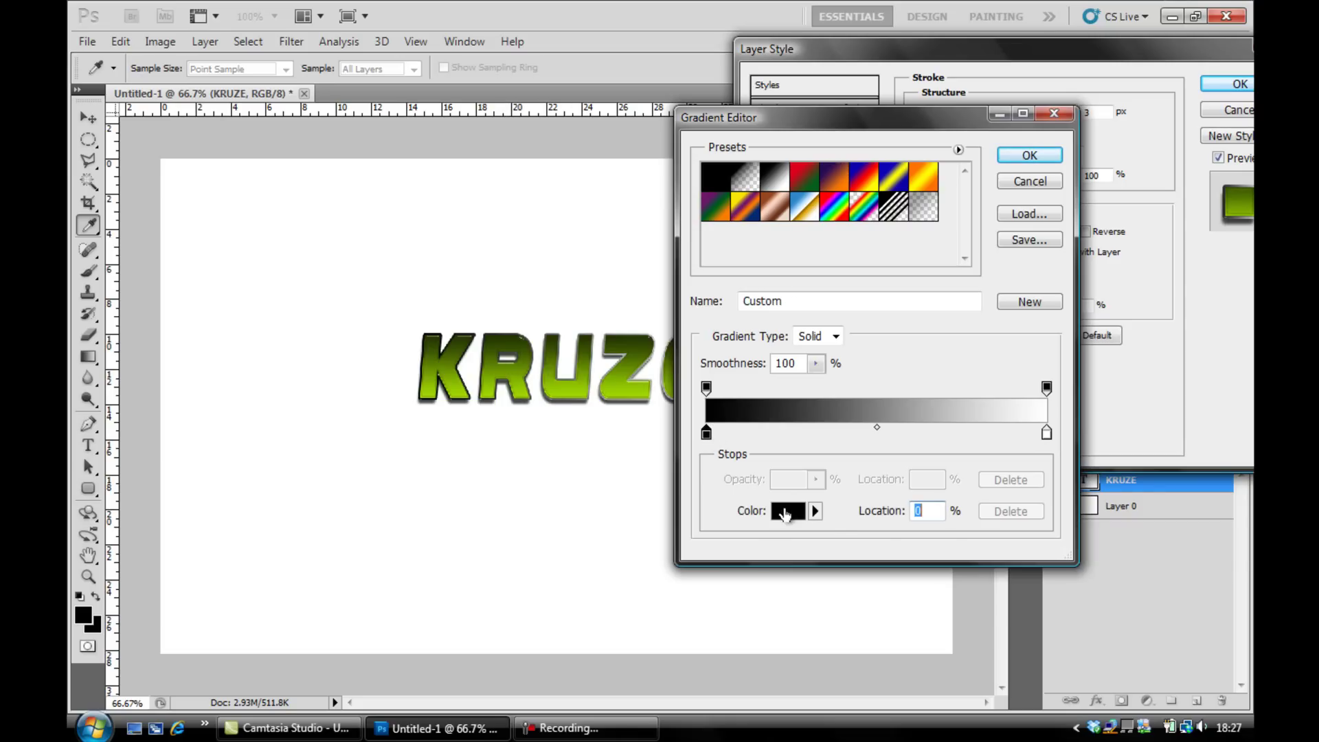
left_click(788, 511)
left_click_drag(1007, 416, 1015, 445)
left_click(985, 261)
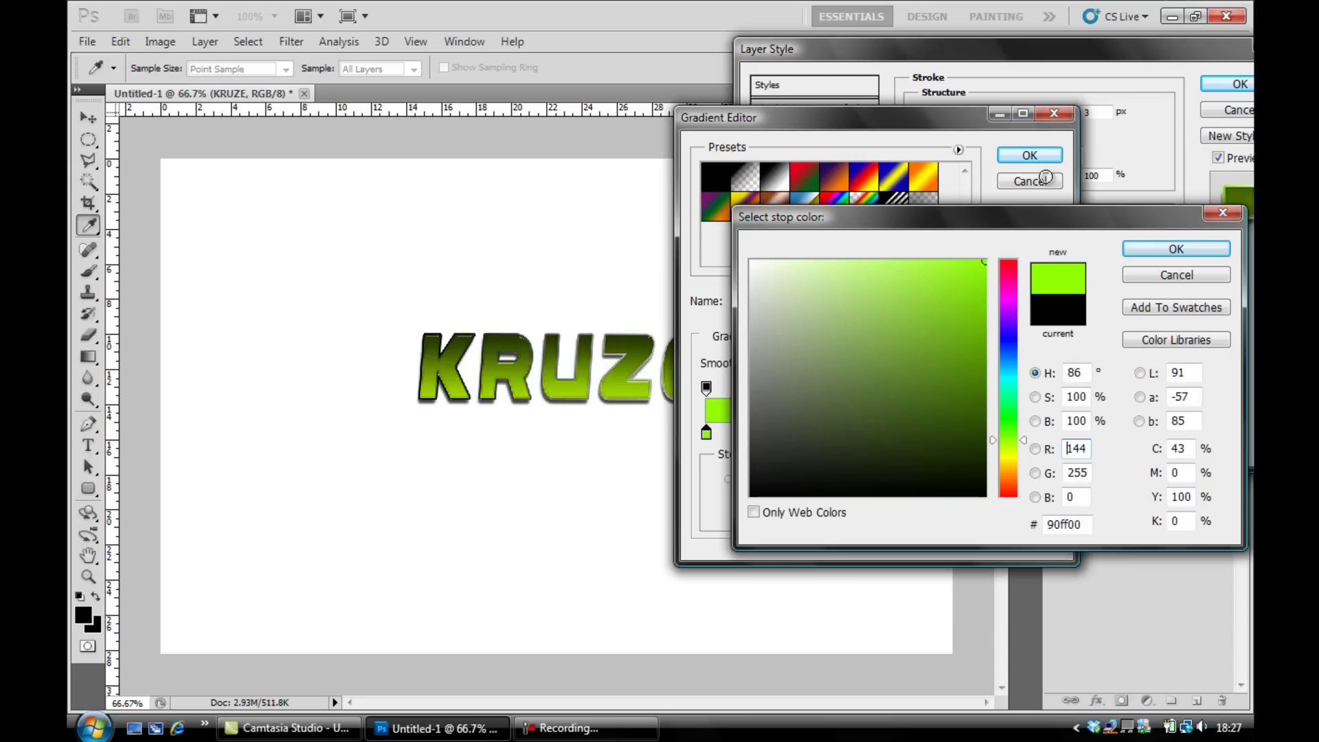
left_click(1177, 249)
Step: Set the stroke gradient's right stop to deep green and accept the gradient
left_click(1046, 433)
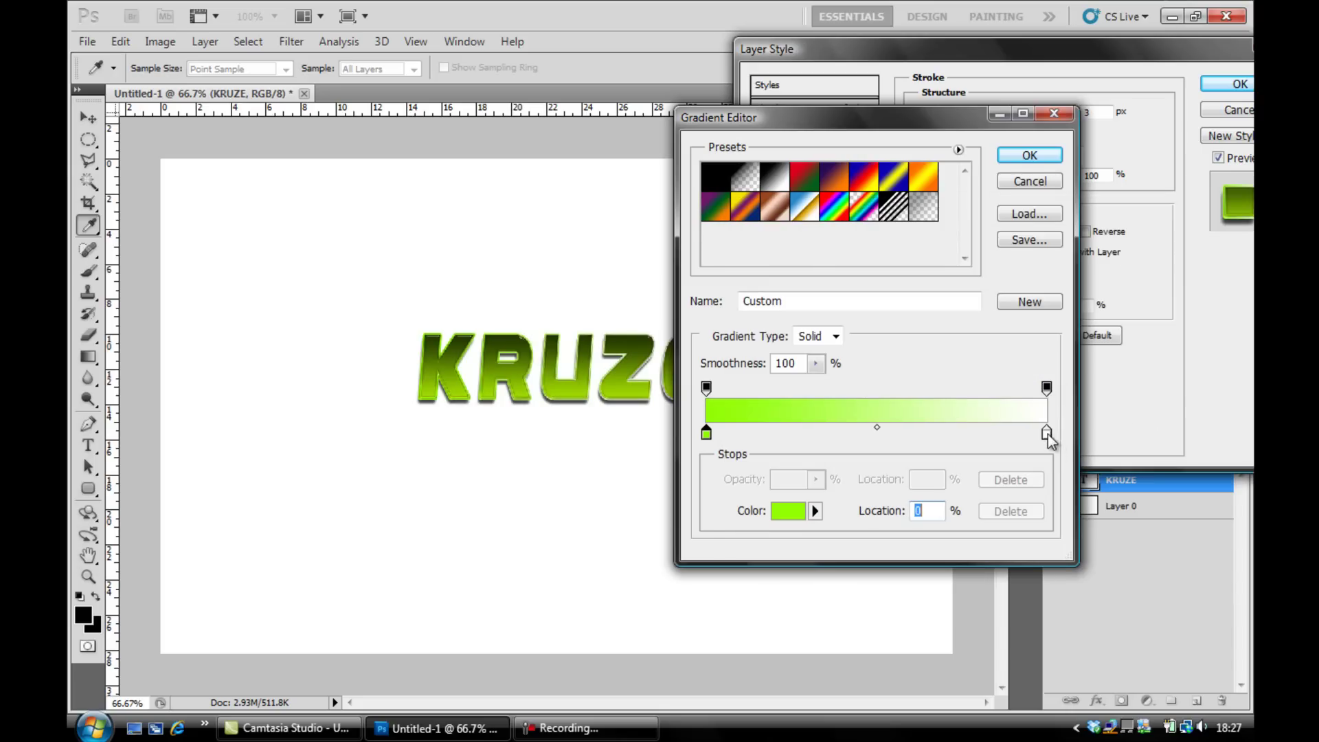
left_click(790, 514)
left_click_drag(1022, 376, 1022, 447)
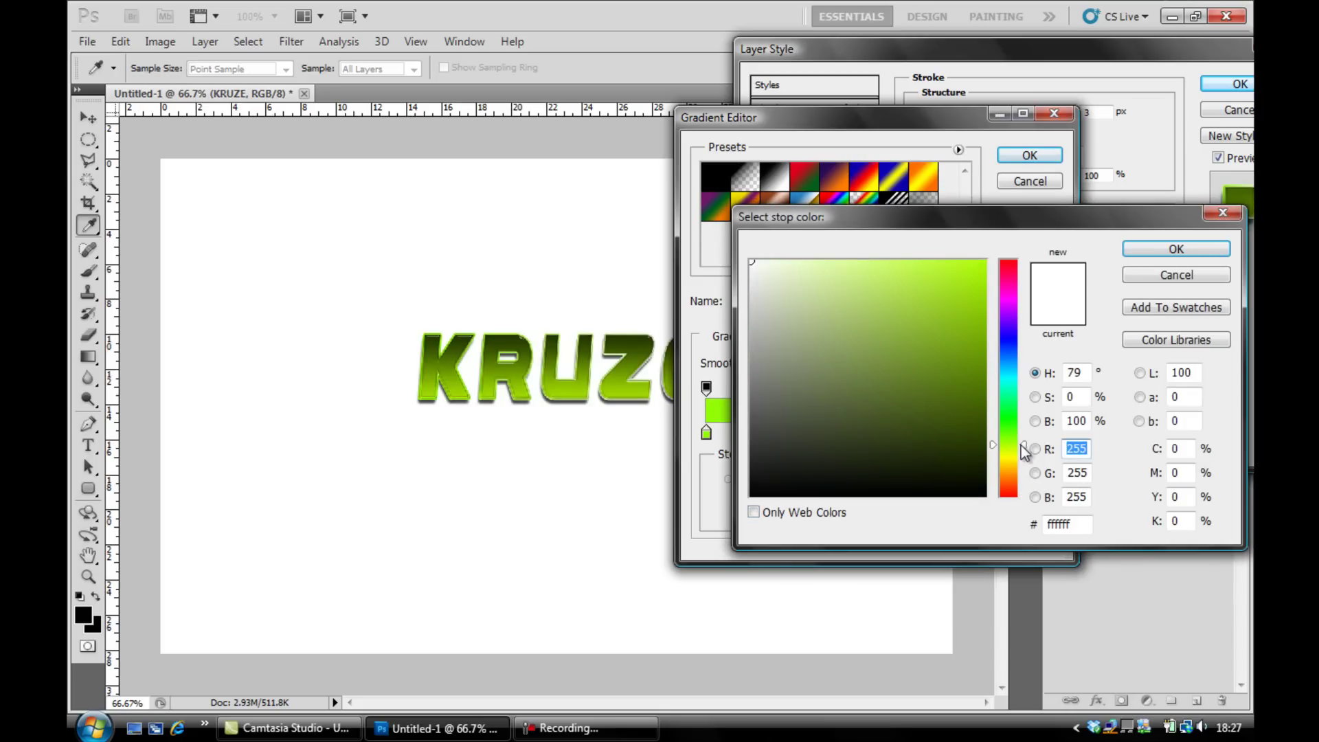
left_click(984, 377)
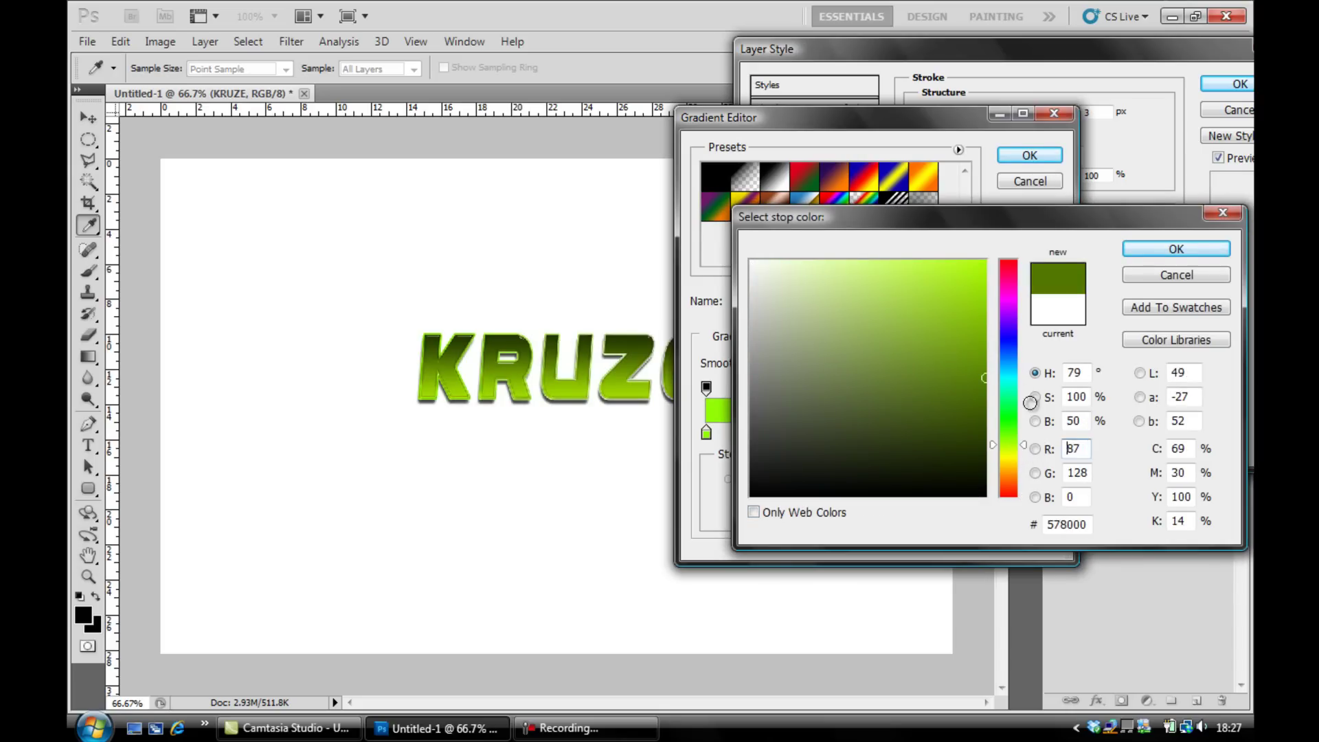
left_click_drag(1030, 402, 1065, 453)
left_click(1164, 250)
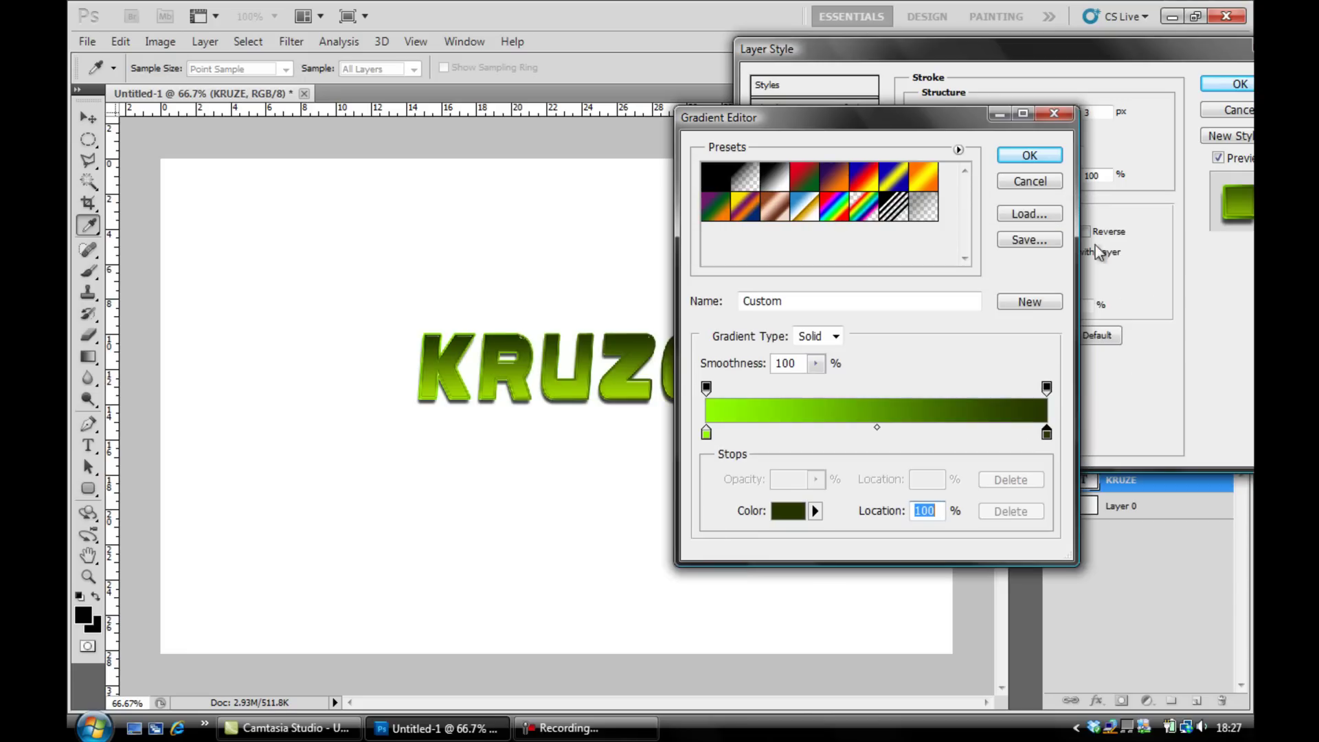
left_click(1029, 155)
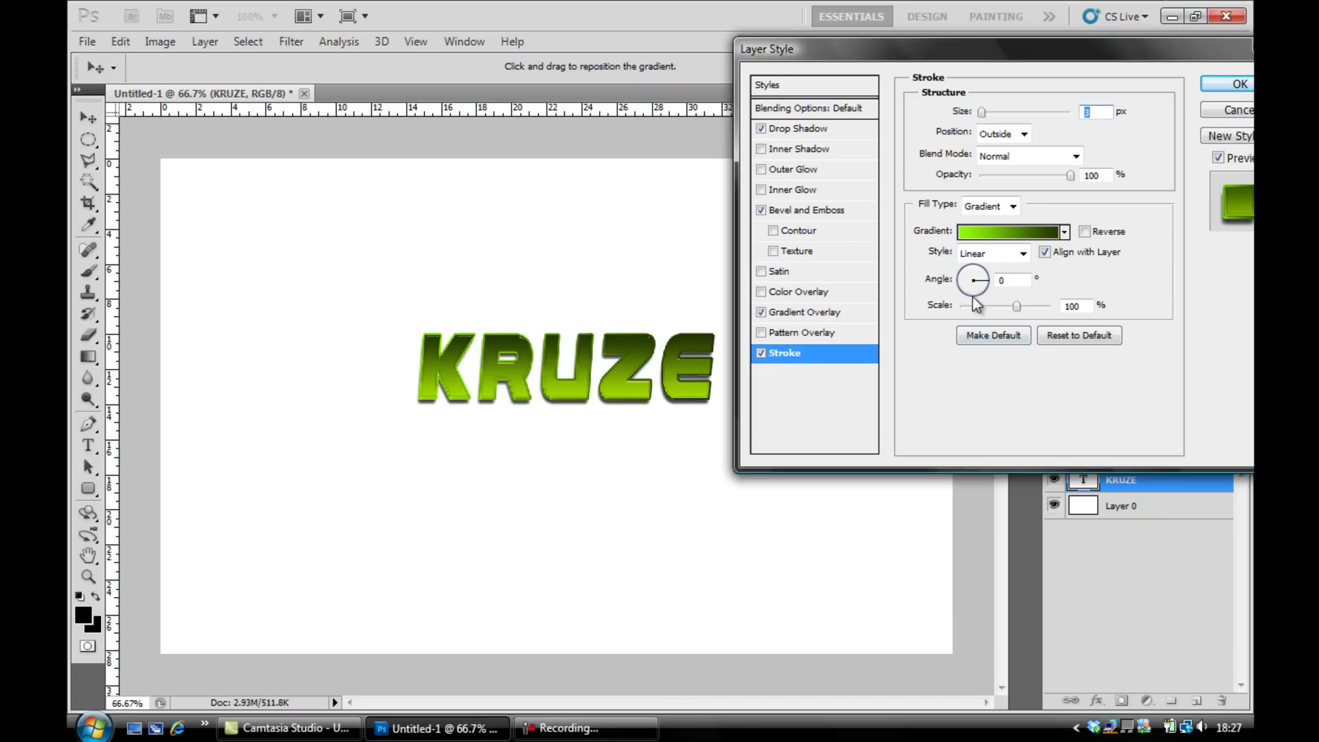
Step: Set the stroke gradient angle to -90° and move the Layer Style dialog aside
left_click_drag(979, 282, 975, 267)
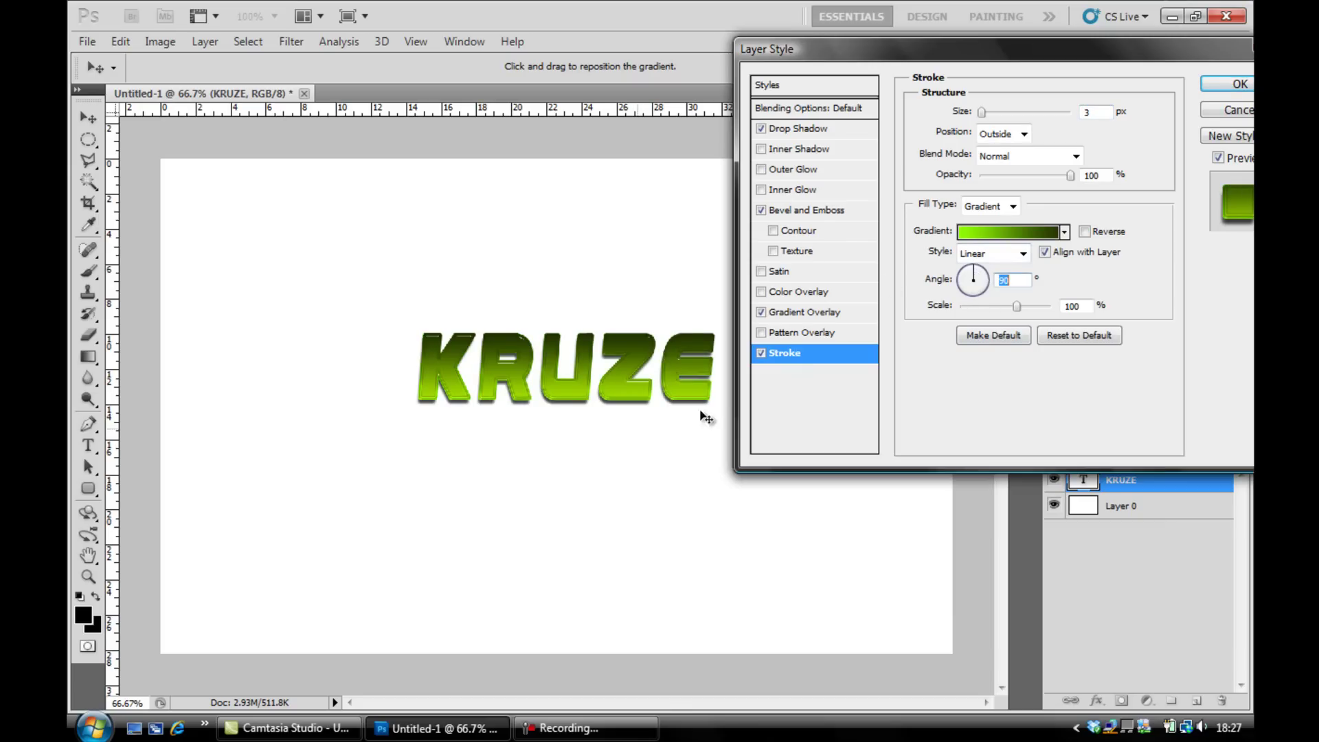
mouse_move(978, 276)
left_mouse_down()
mouse_move(990, 338)
mouse_move(975, 348)
left_mouse_up()
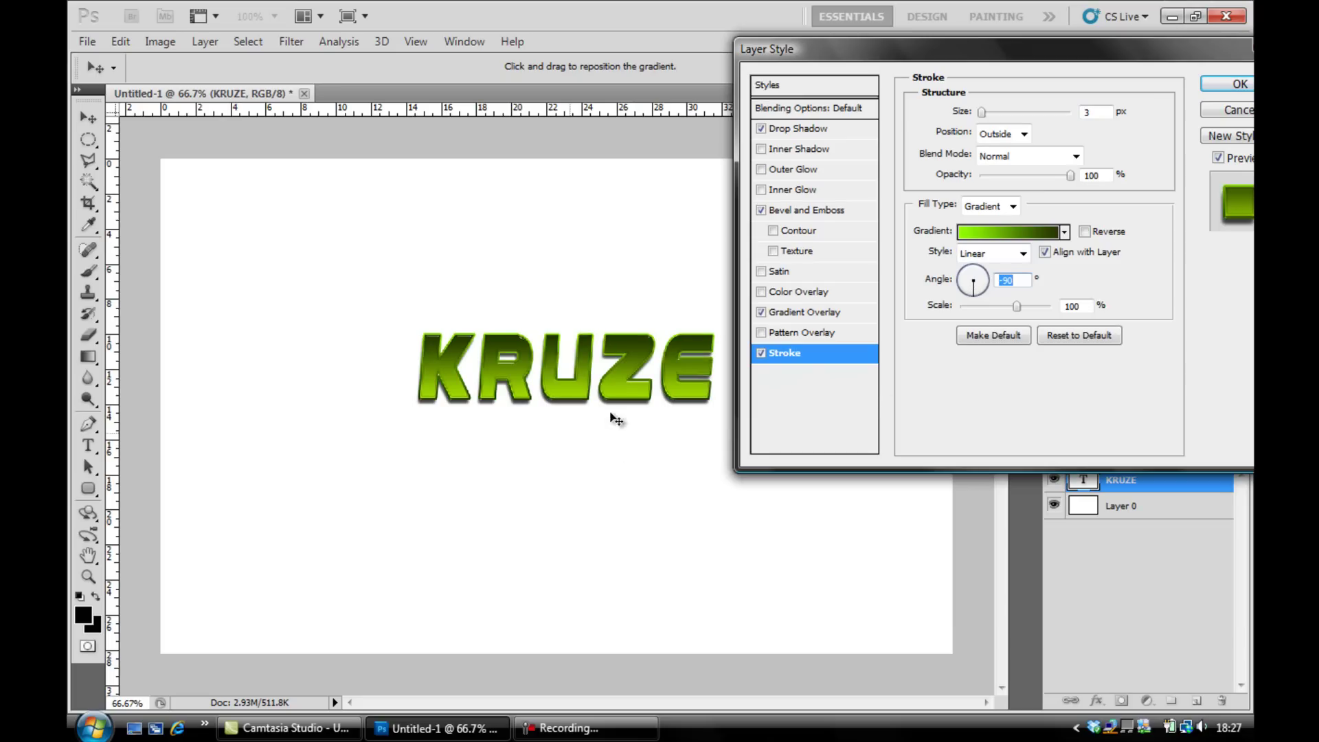
left_click_drag(962, 48, 971, 87)
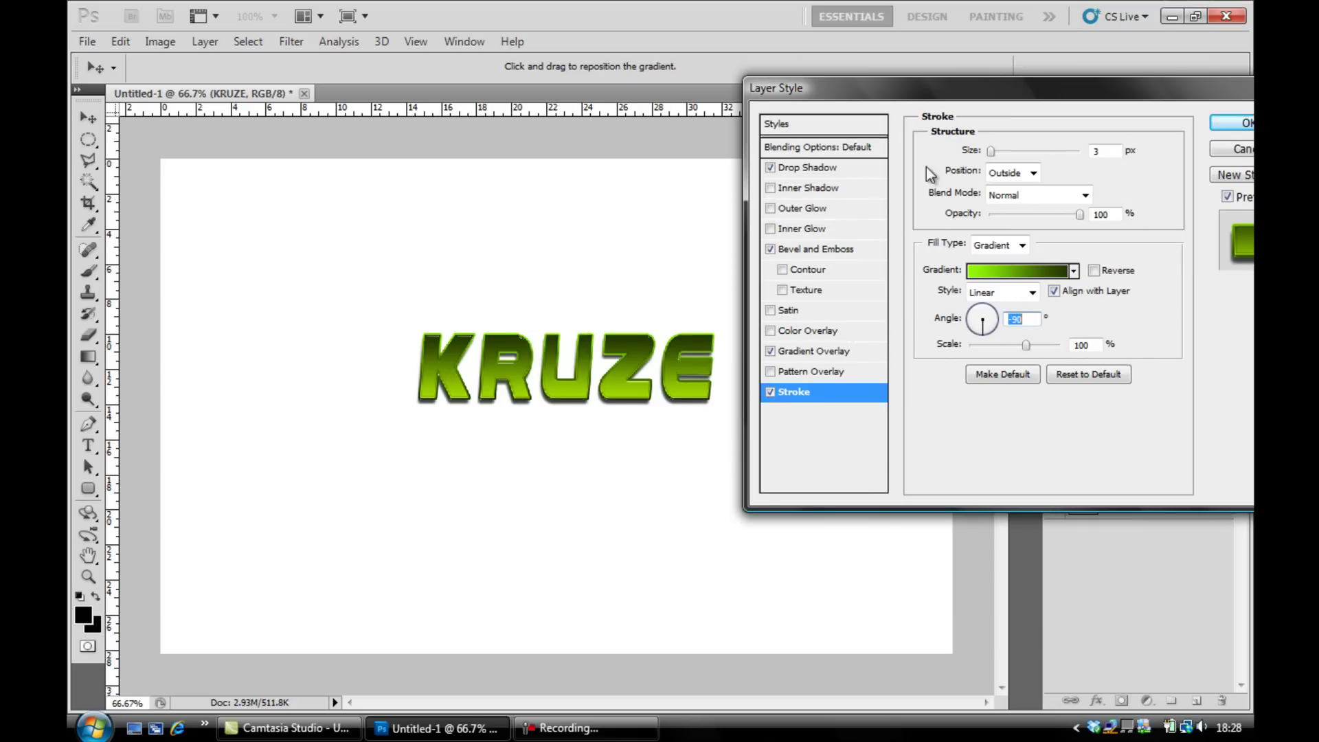
Step: Replace the Gradient Overlay on KRUZE with a Pattern Overlay
left_click(773, 350)
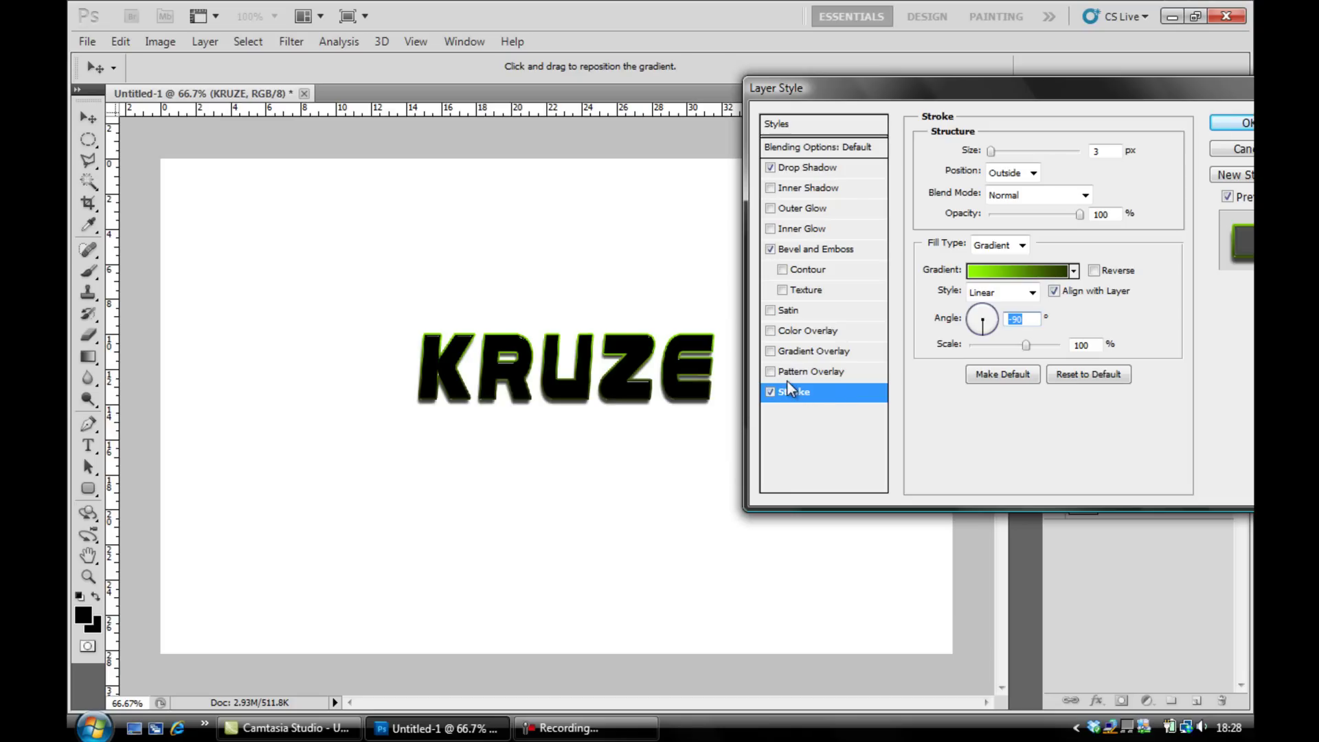
left_click(824, 372)
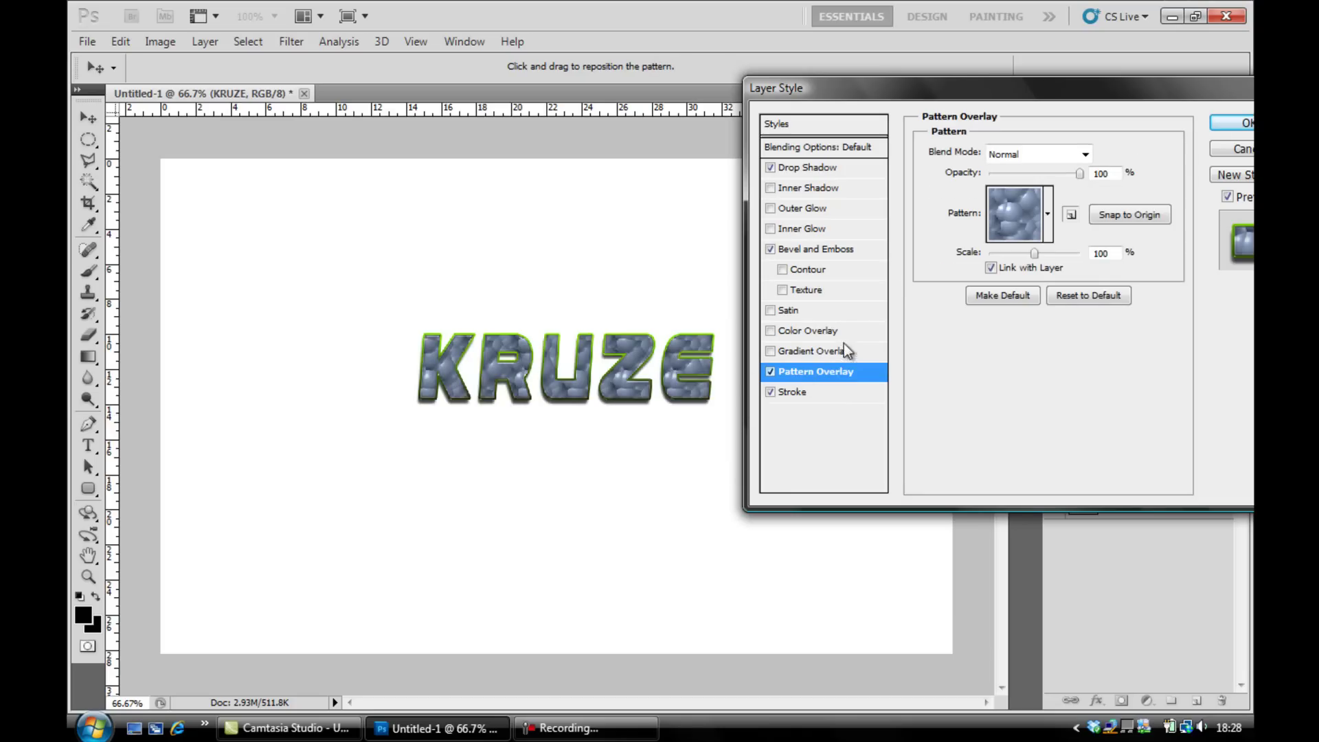
left_click_drag(958, 88, 740, 95)
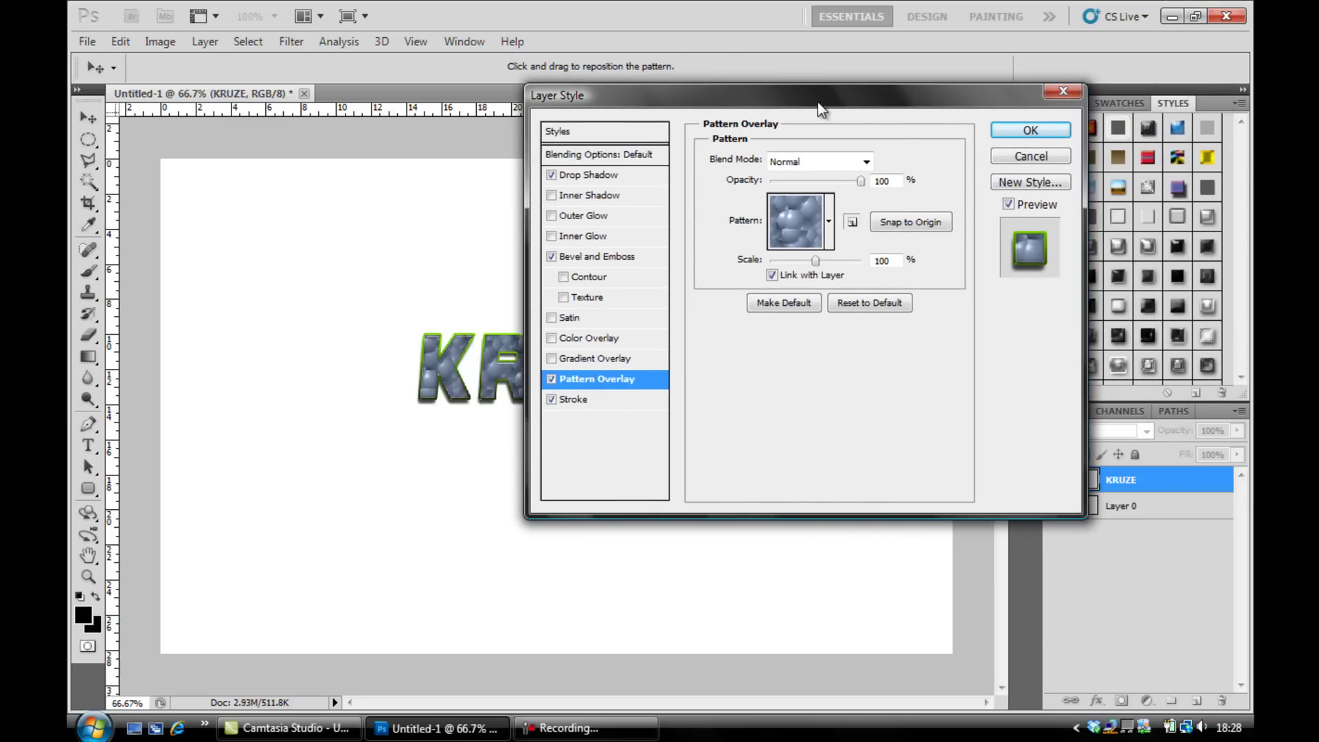
left_click_drag(821, 110, 1055, 220)
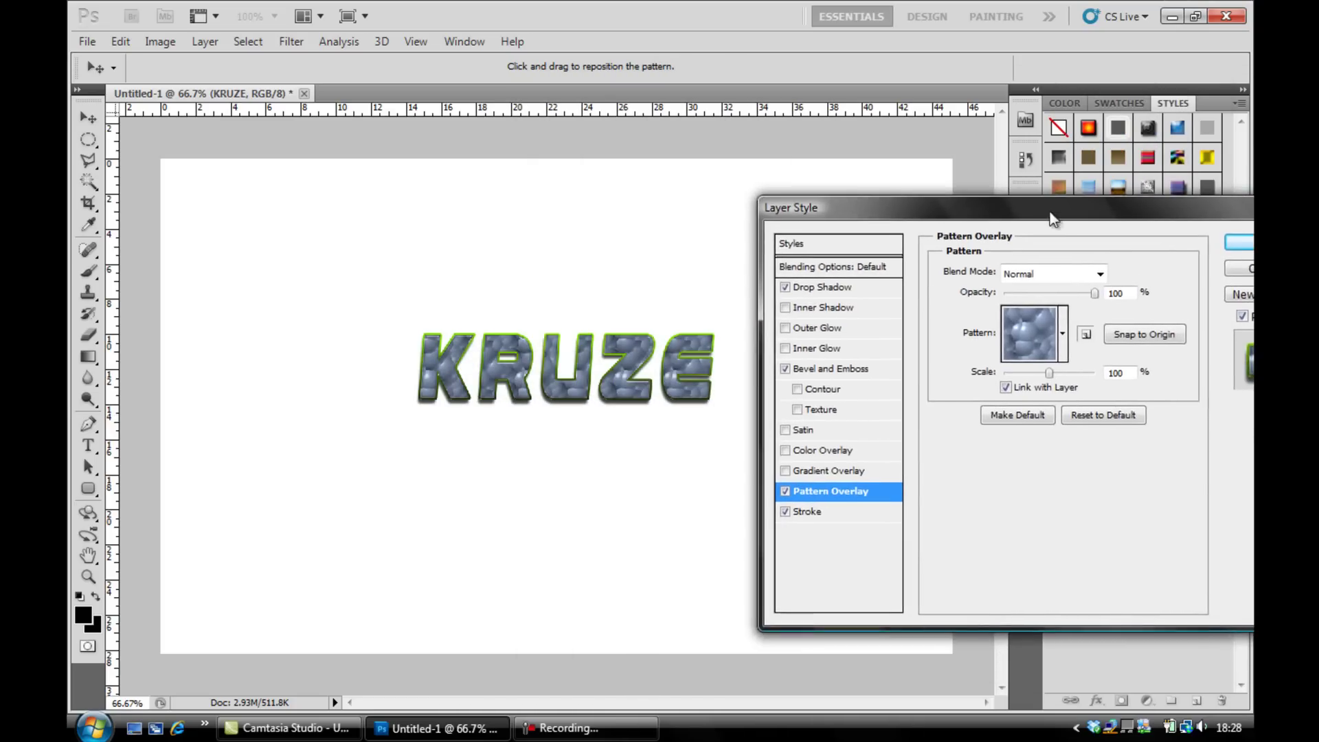
Step: Apply the grey checker pattern to the overlay at 258% scale
left_click(1055, 336)
scroll(1017, 418, "down", 5)
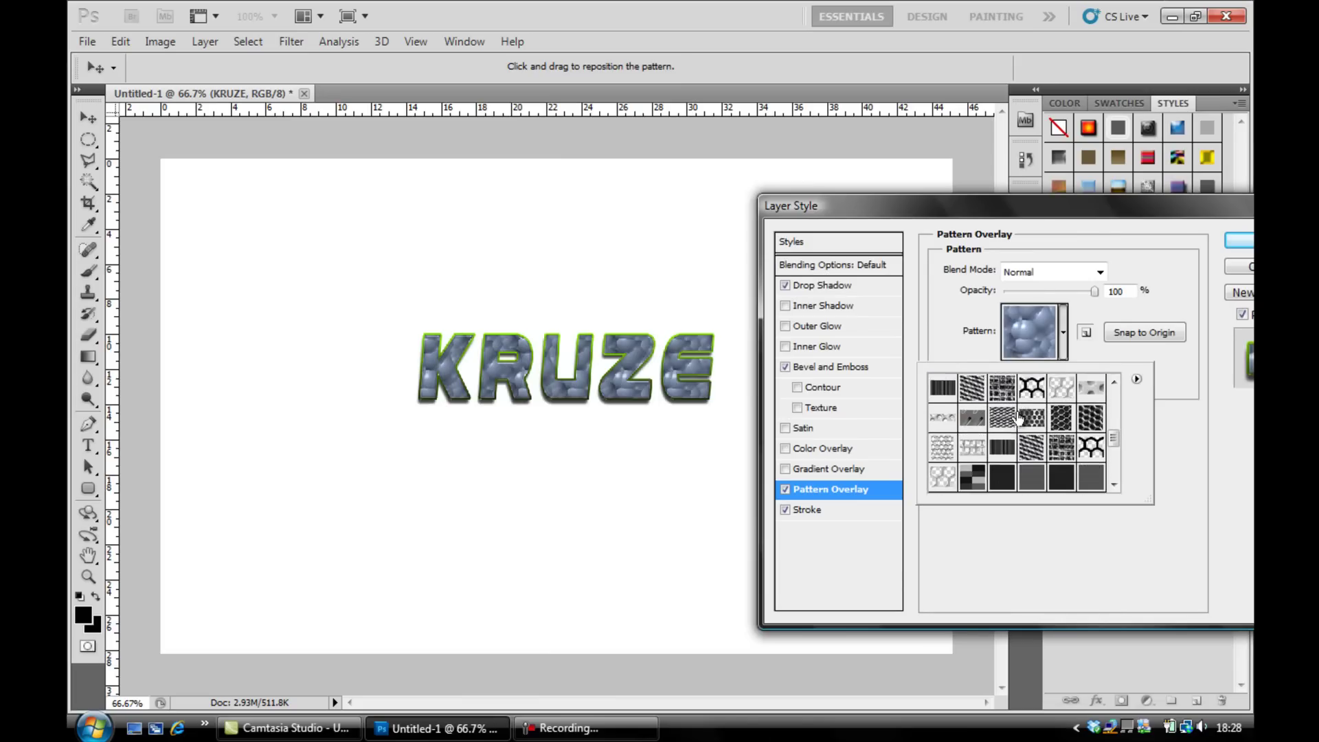
scroll(1038, 445, "down", 3)
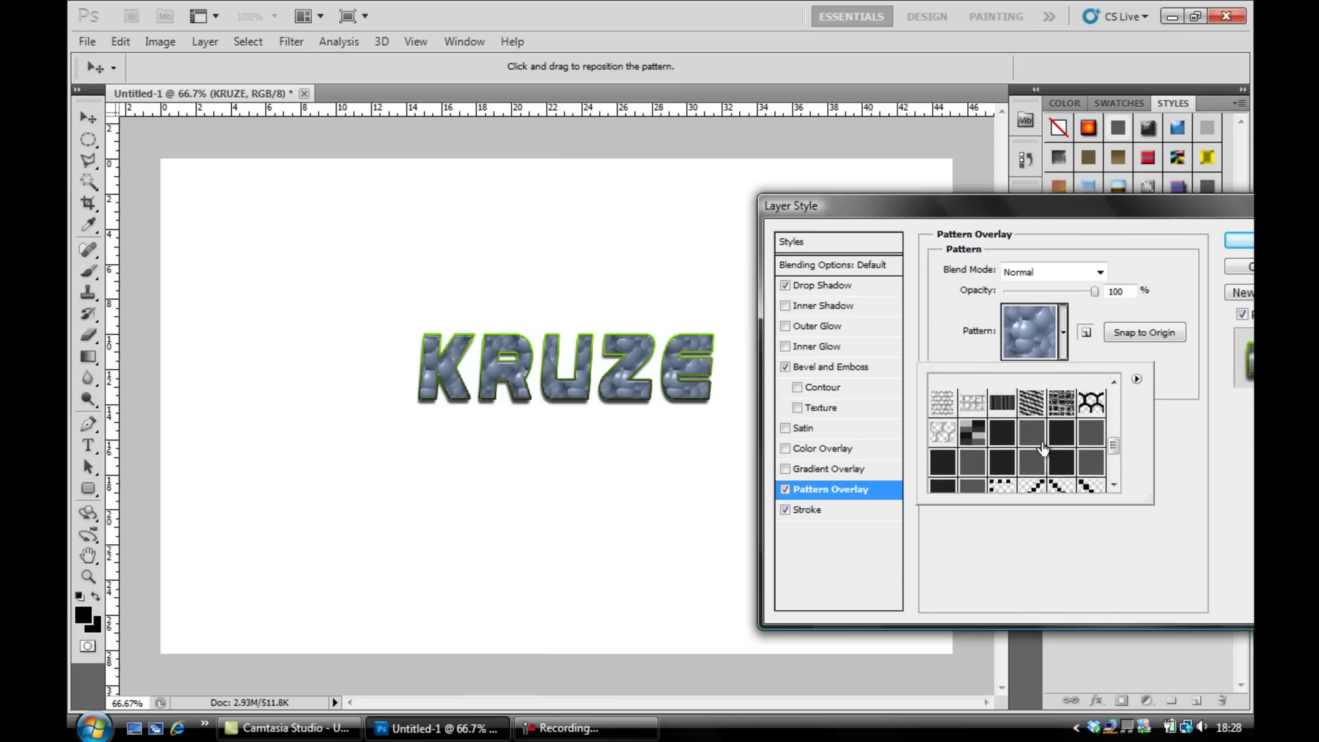
scroll(1042, 447, "up", 2)
scroll(1044, 450, "down", 2)
scroll(1060, 459, "up", 1)
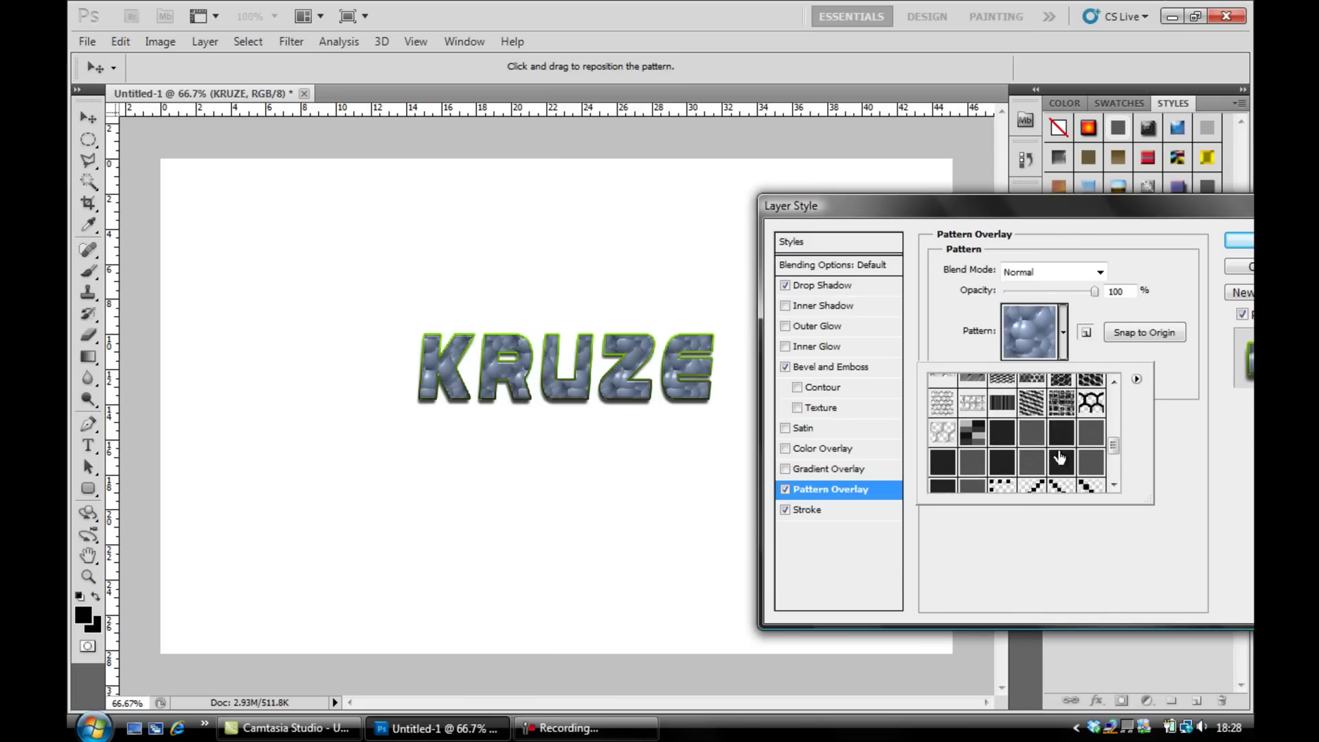
scroll(1060, 458, "down", 1)
scroll(1044, 457, "up", 1)
scroll(1031, 457, "down", 1)
scroll(1015, 456, "up", 1)
left_click(975, 438)
left_click(1179, 437)
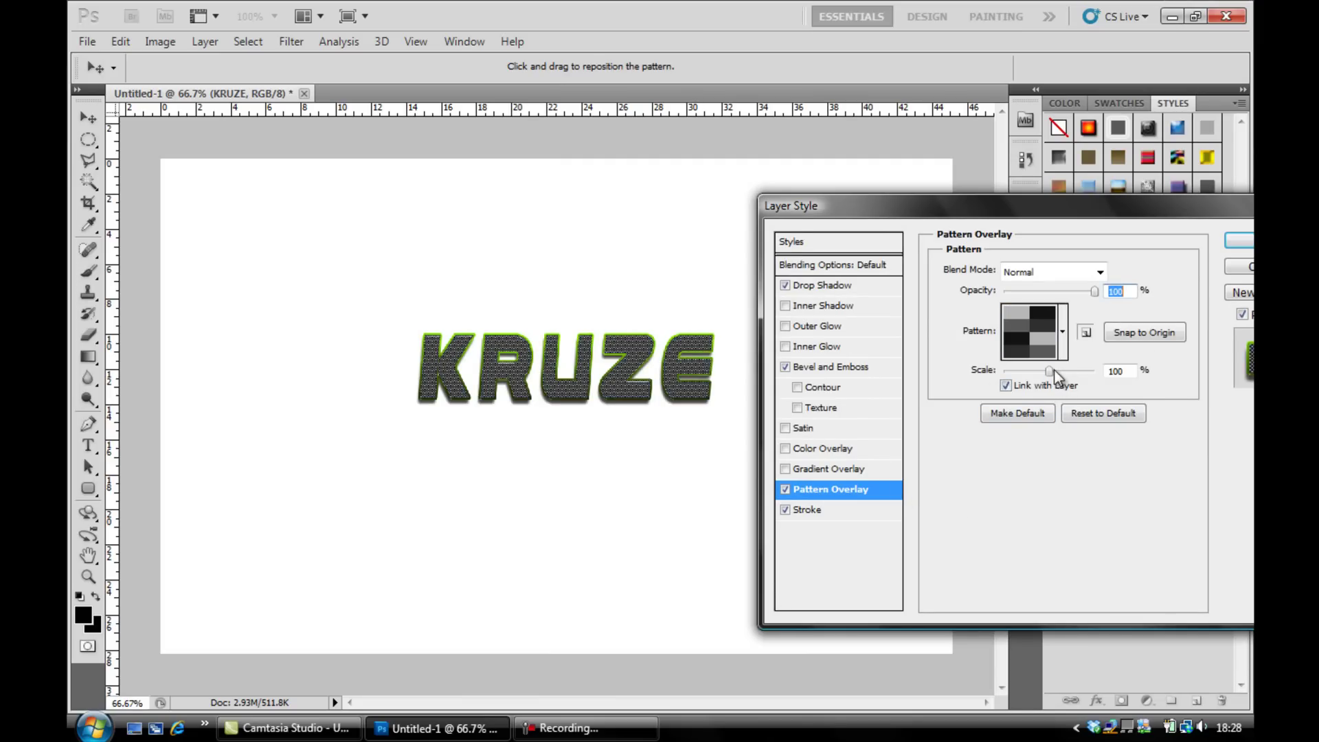
left_click_drag(1054, 369, 1058, 376)
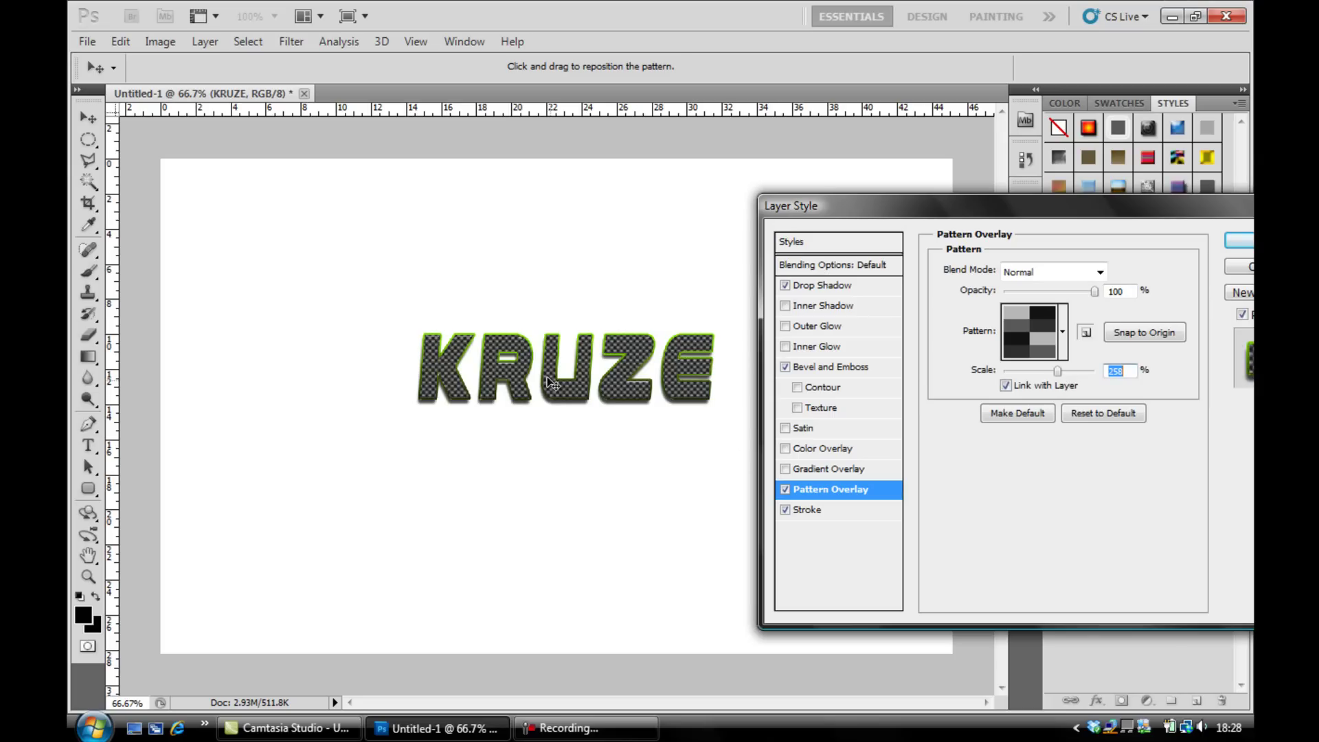
Step: Switch the overlay to the honeycomb pattern at 85% scale
left_click(1061, 342)
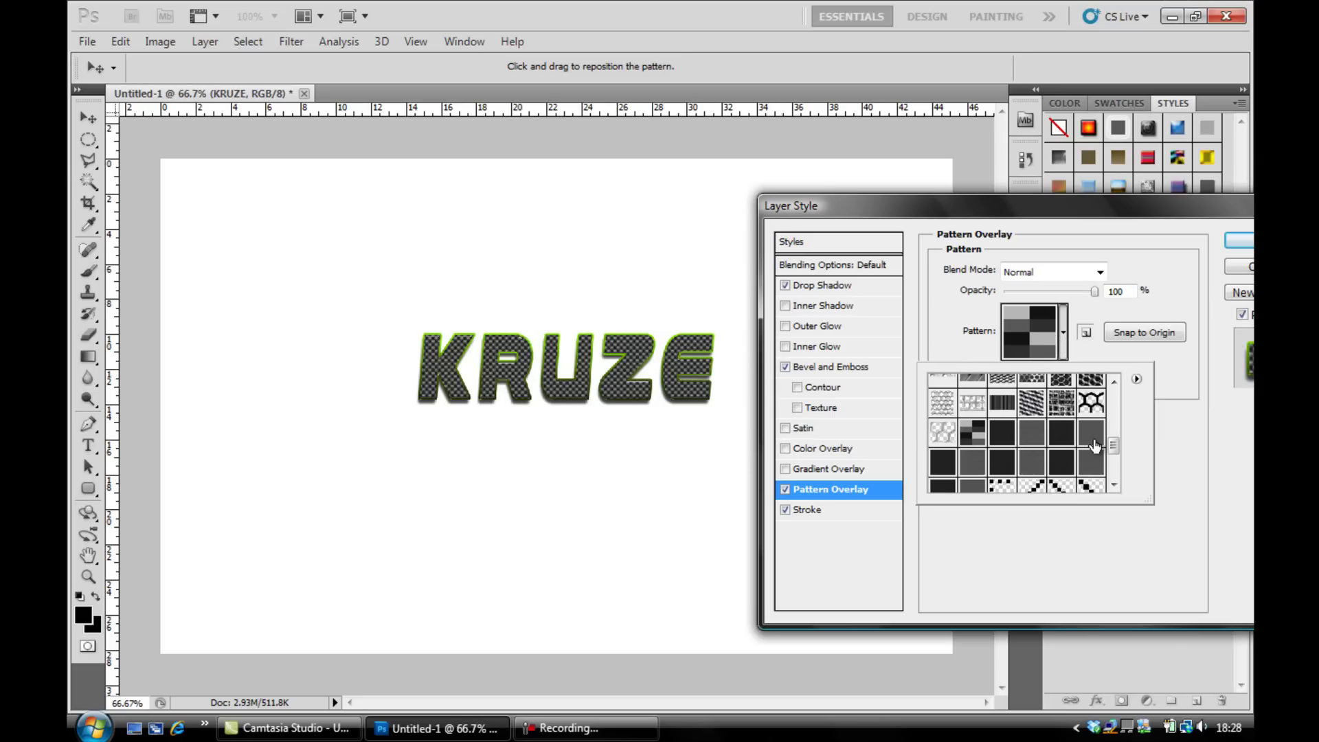
scroll(1094, 445, "up", 2)
left_click(1091, 404)
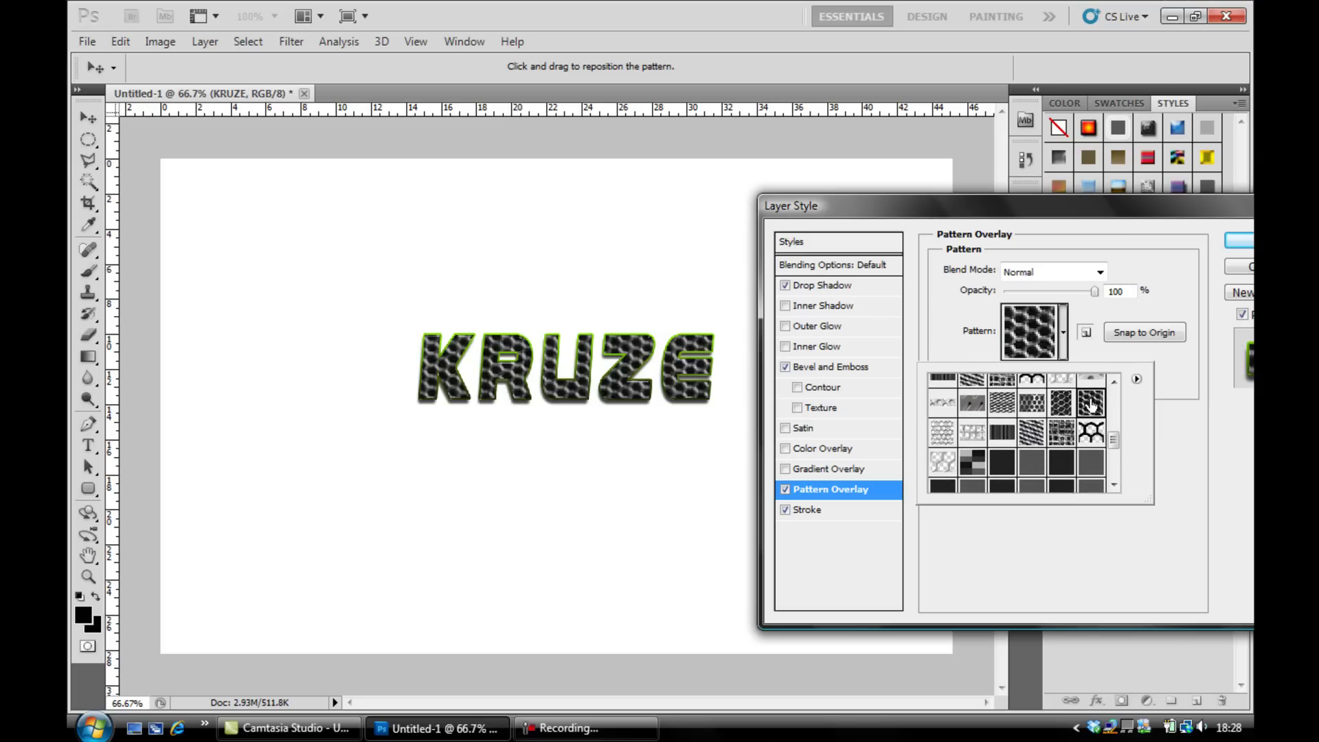
left_click(1091, 404)
left_click_drag(1060, 376, 1043, 377)
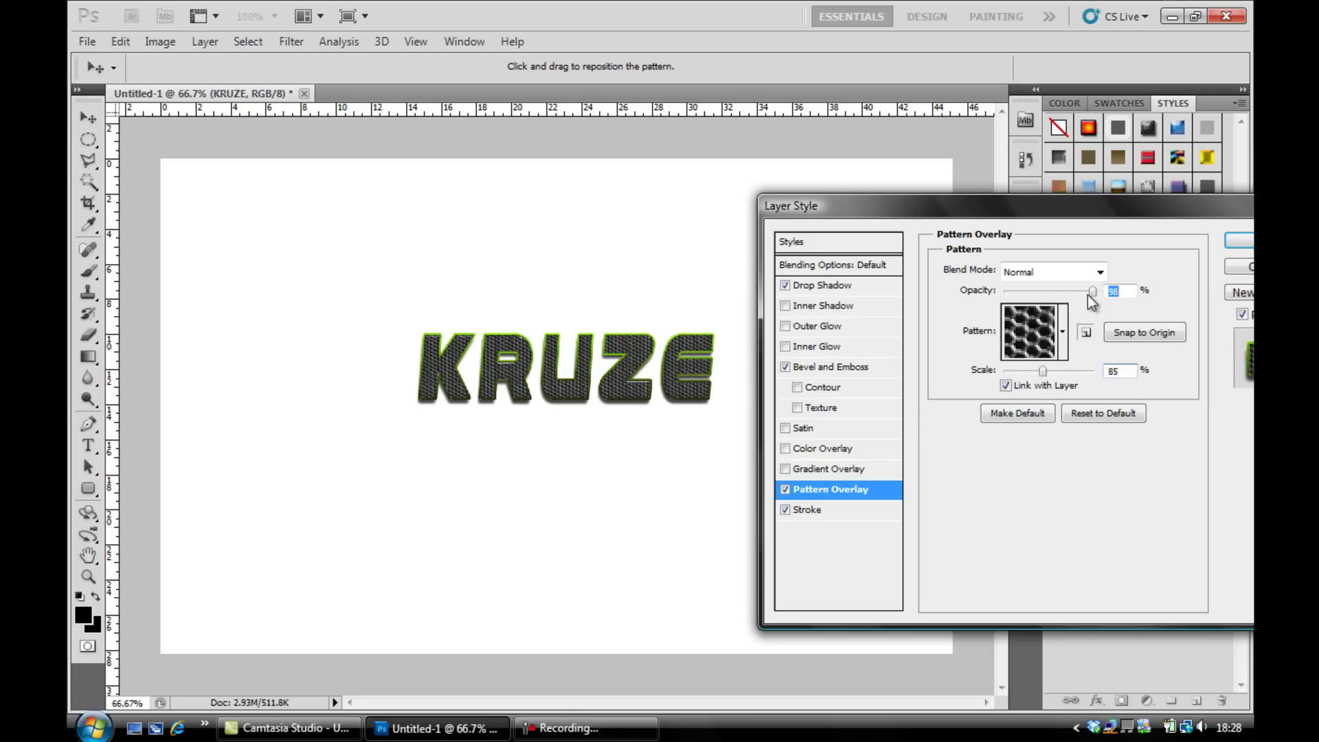
Step: Turn the Gradient Overlay back on and try Pattern Overlay opacity at 63%, then about 83%
left_click_drag(1091, 292, 1062, 300)
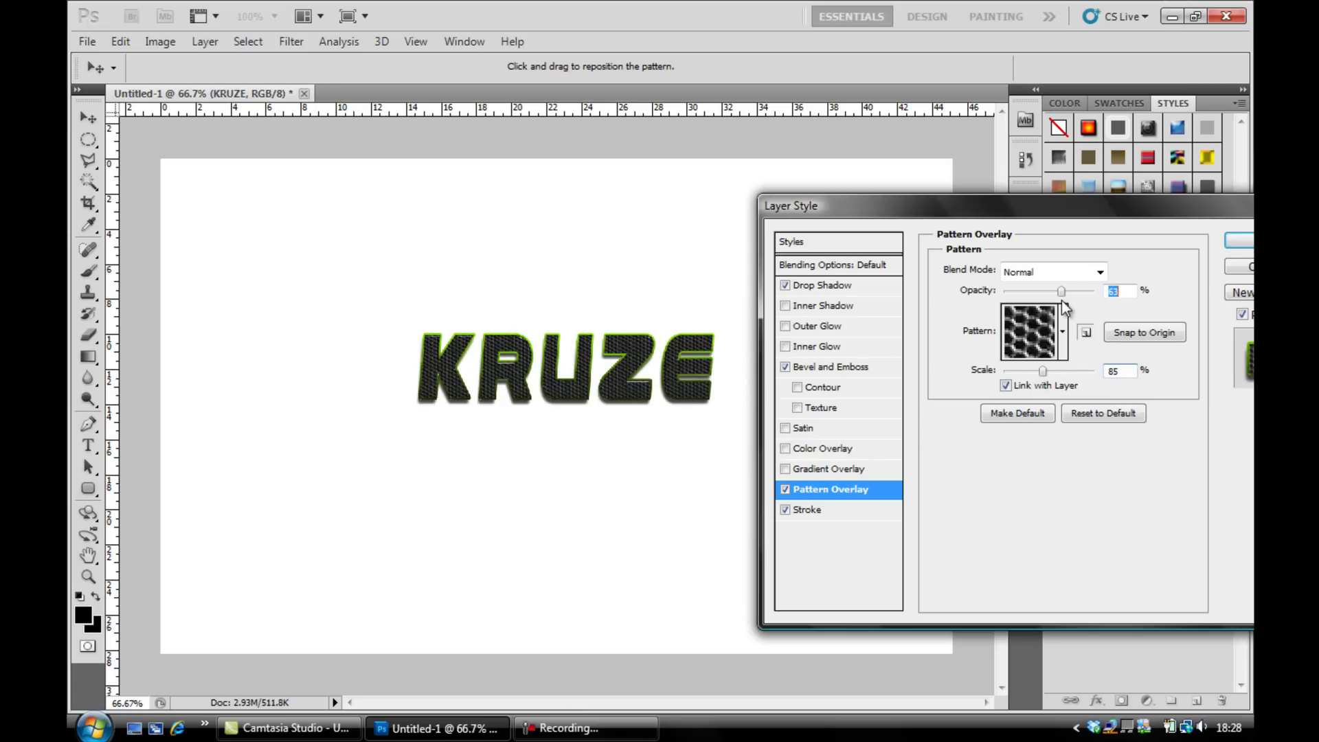
left_click(830, 468)
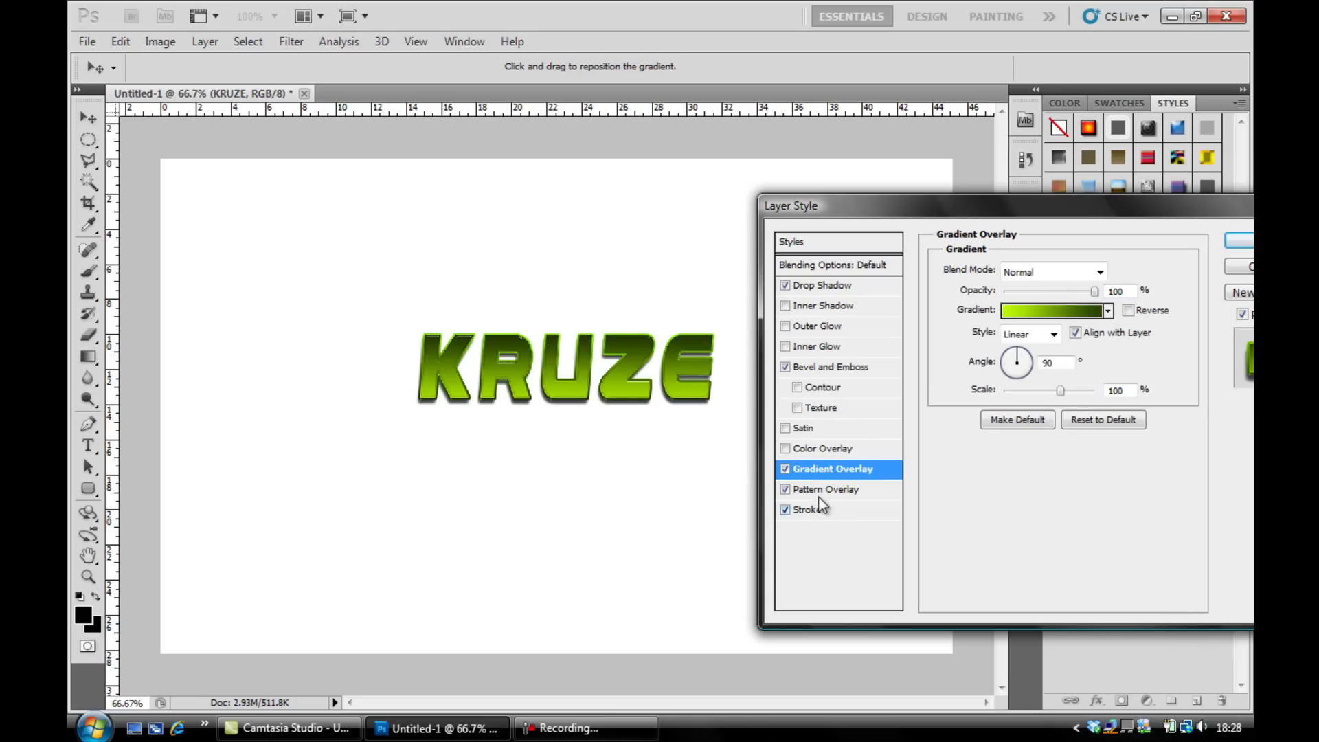
left_click(824, 489)
left_click_drag(1065, 294, 1081, 298)
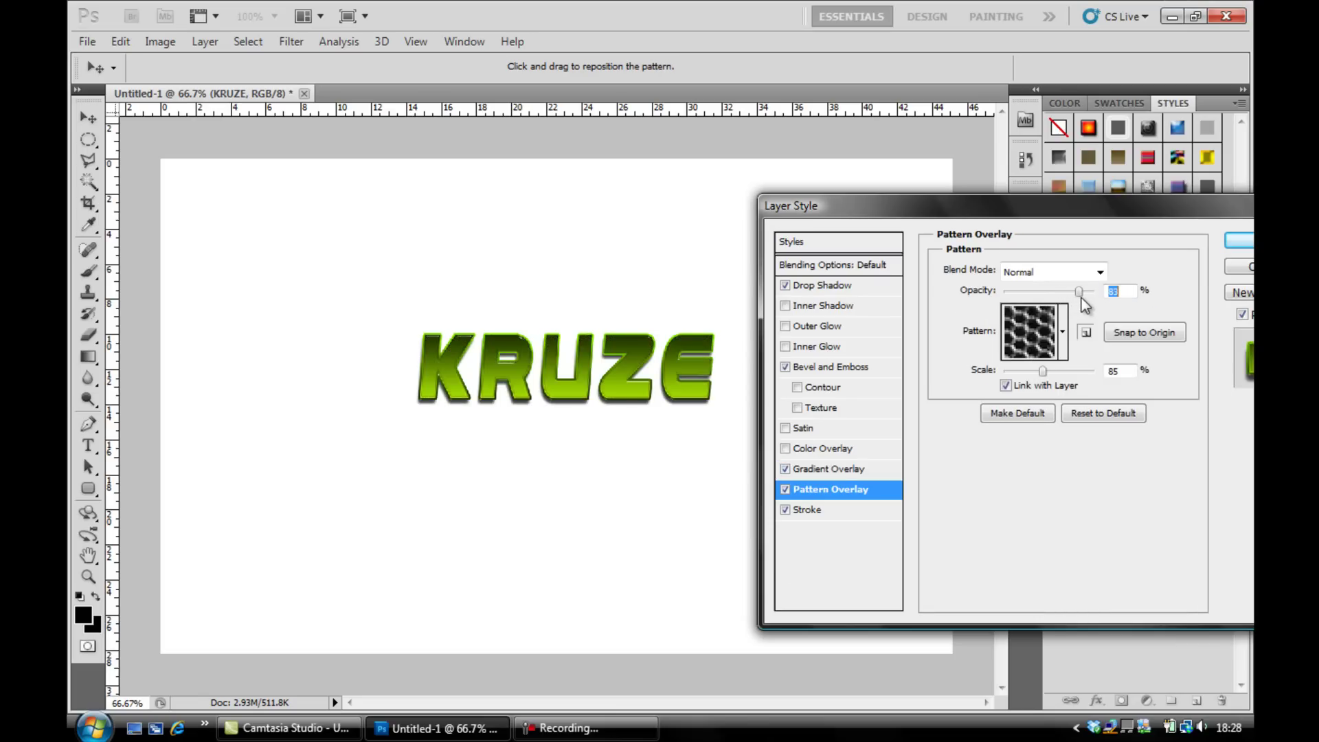
Step: Try Gradient Overlay opacity at 58%, then restore it to 100%
left_click(829, 470)
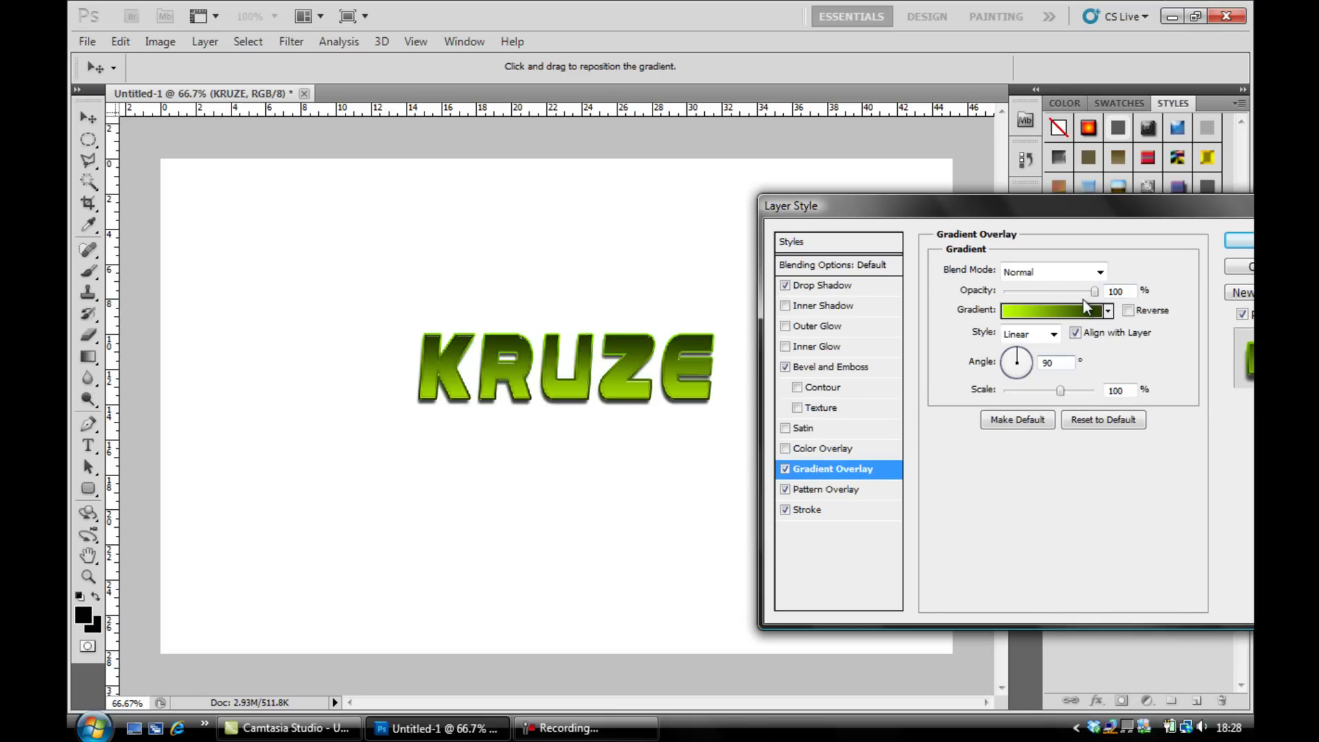
left_click_drag(1080, 294, 1056, 298)
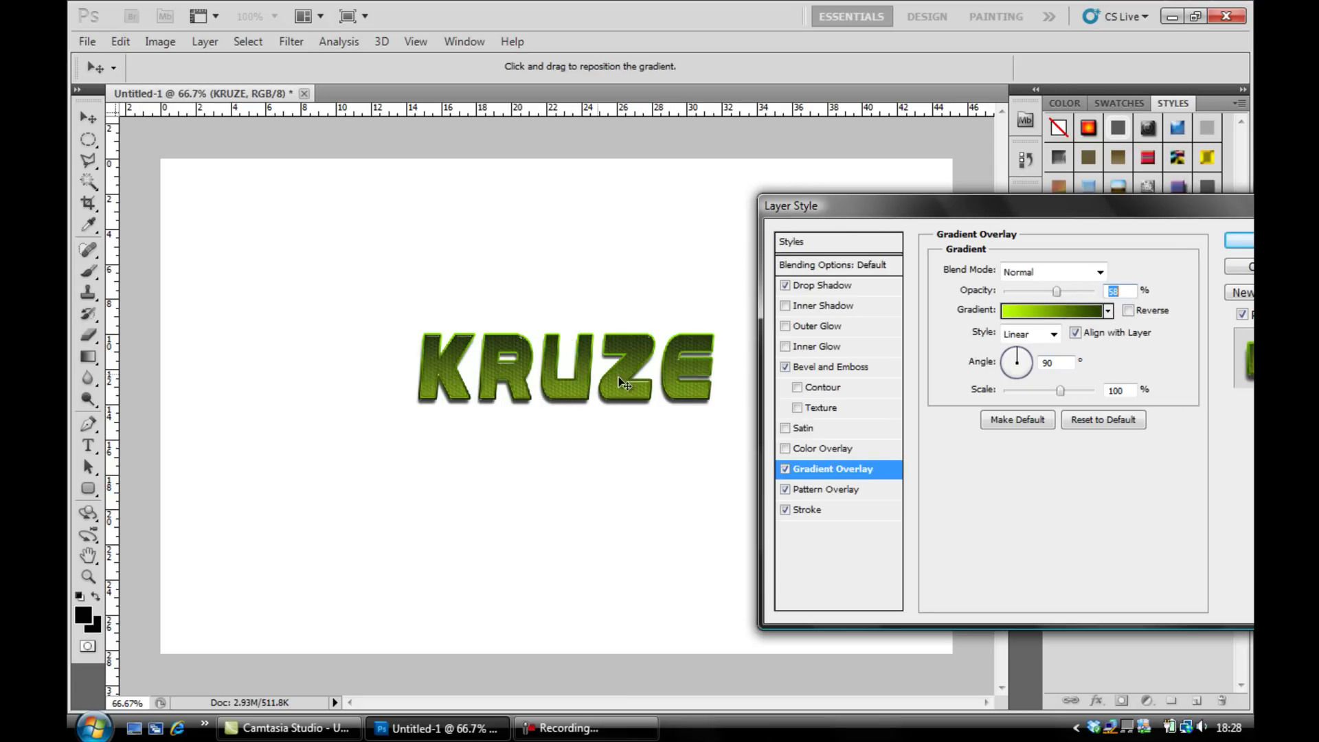
left_click_drag(878, 214, 858, 215)
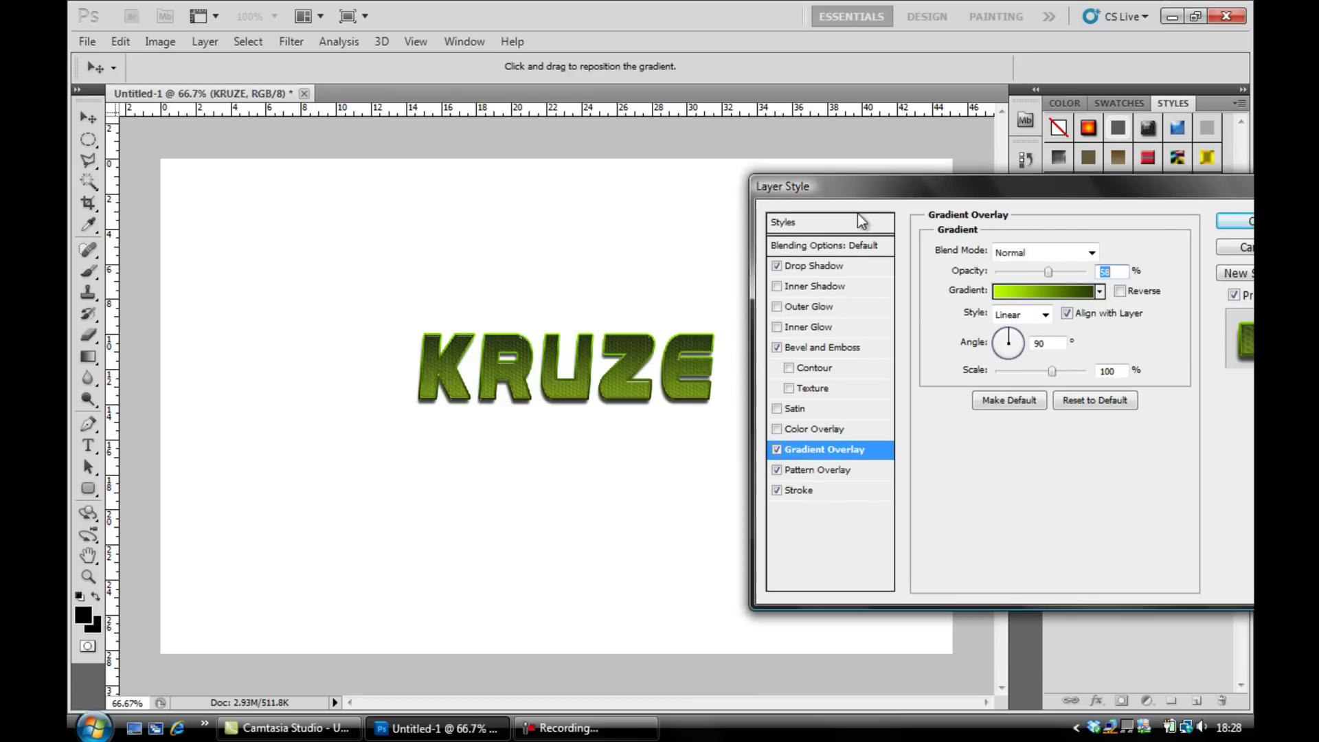
left_click_drag(1049, 272, 1093, 273)
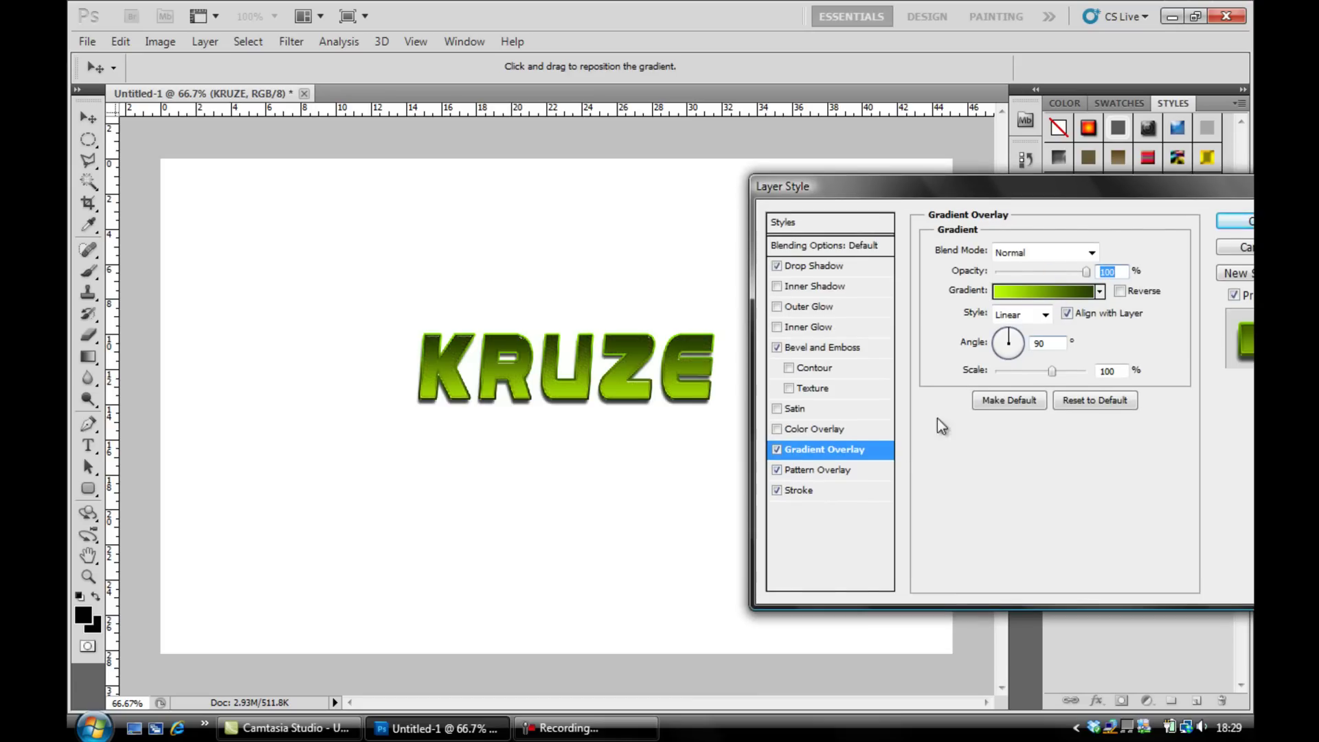
left_click_drag(893, 186, 682, 189)
Step: Apply the layer style and load the KRUZE letters as a selection
left_click(1041, 233)
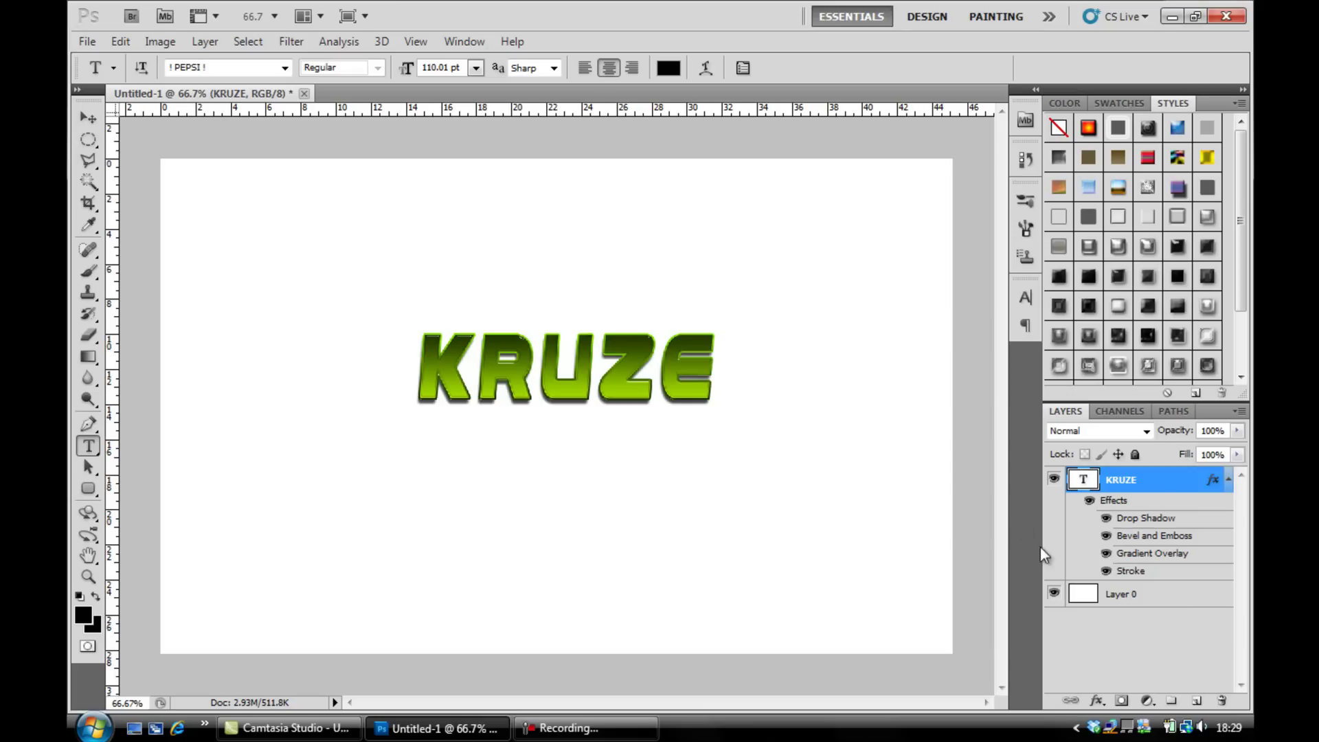
left_click(1082, 480, "ctrl")
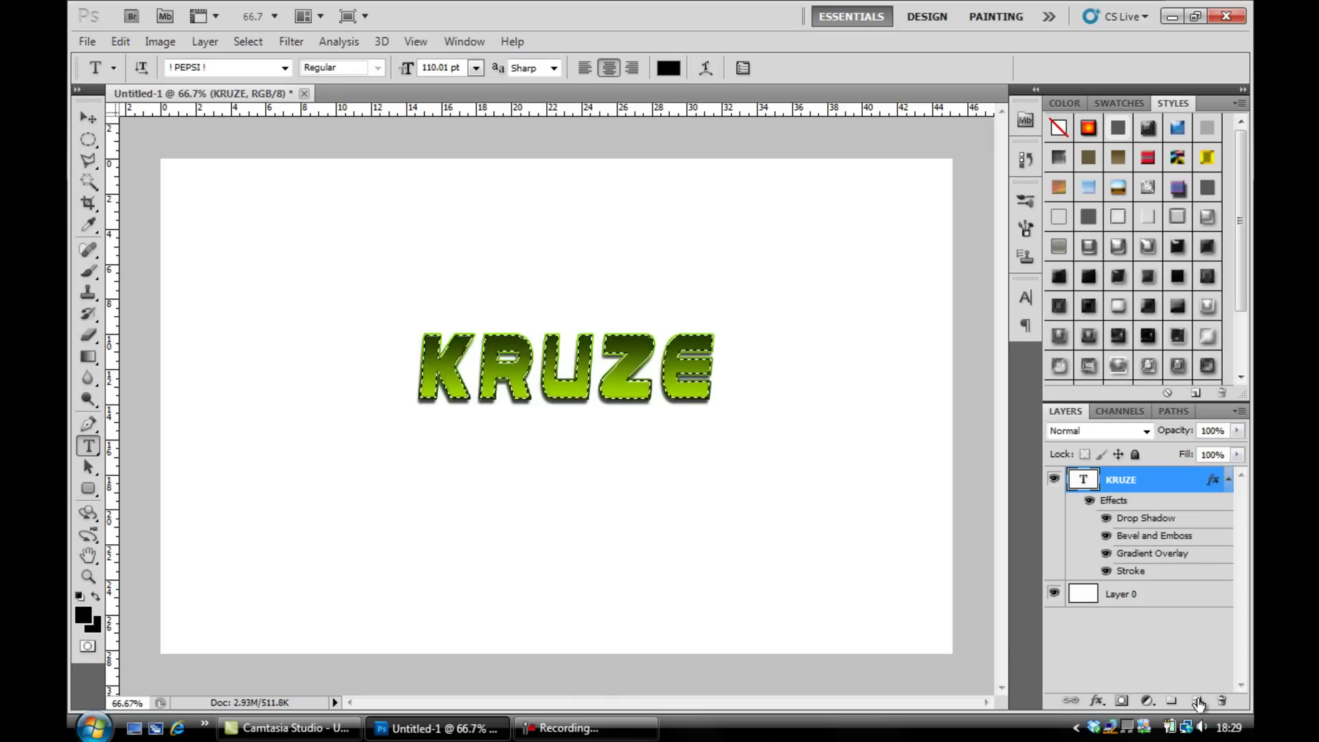
Step: With the Elliptical Marquee, subtract a large ellipse covering the lower half of the letter selection
left_click(89, 141)
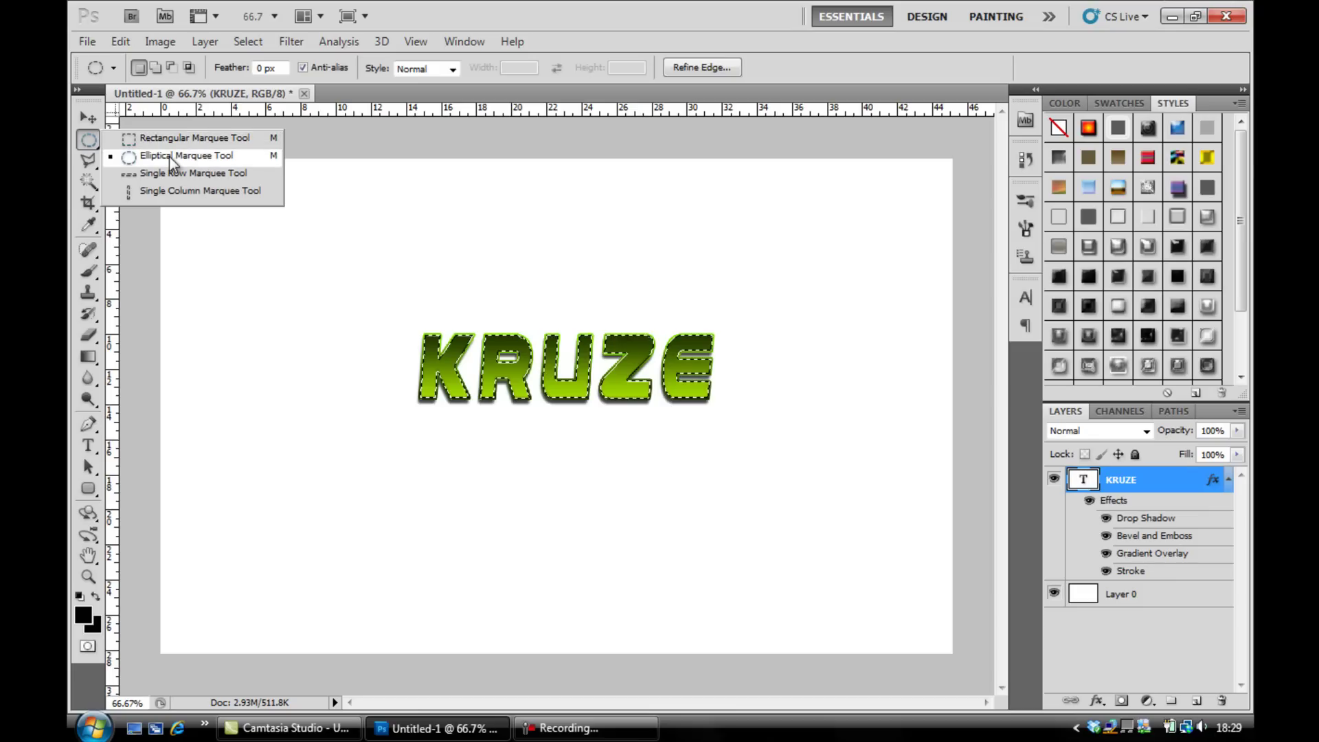
left_click(173, 155)
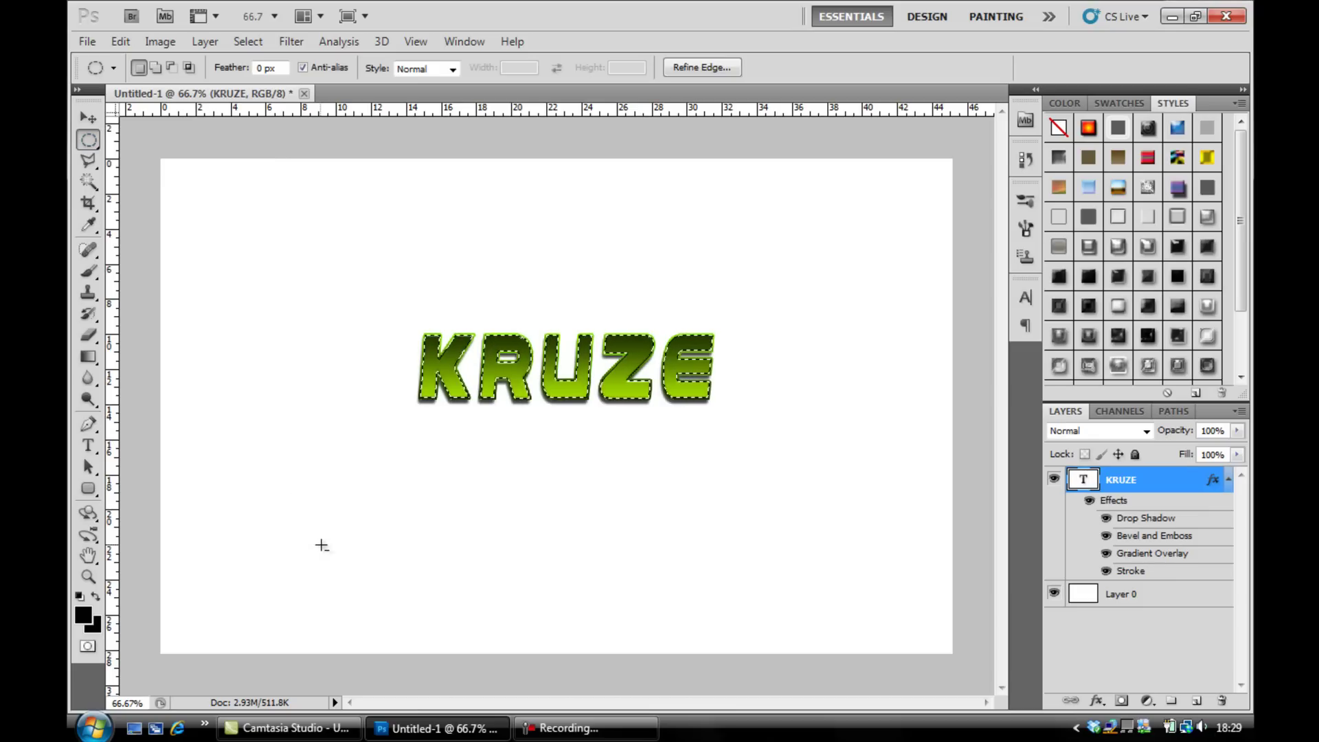
left_click_drag(323, 543, 373, 509)
left_click_drag(518, 421, 699, 392)
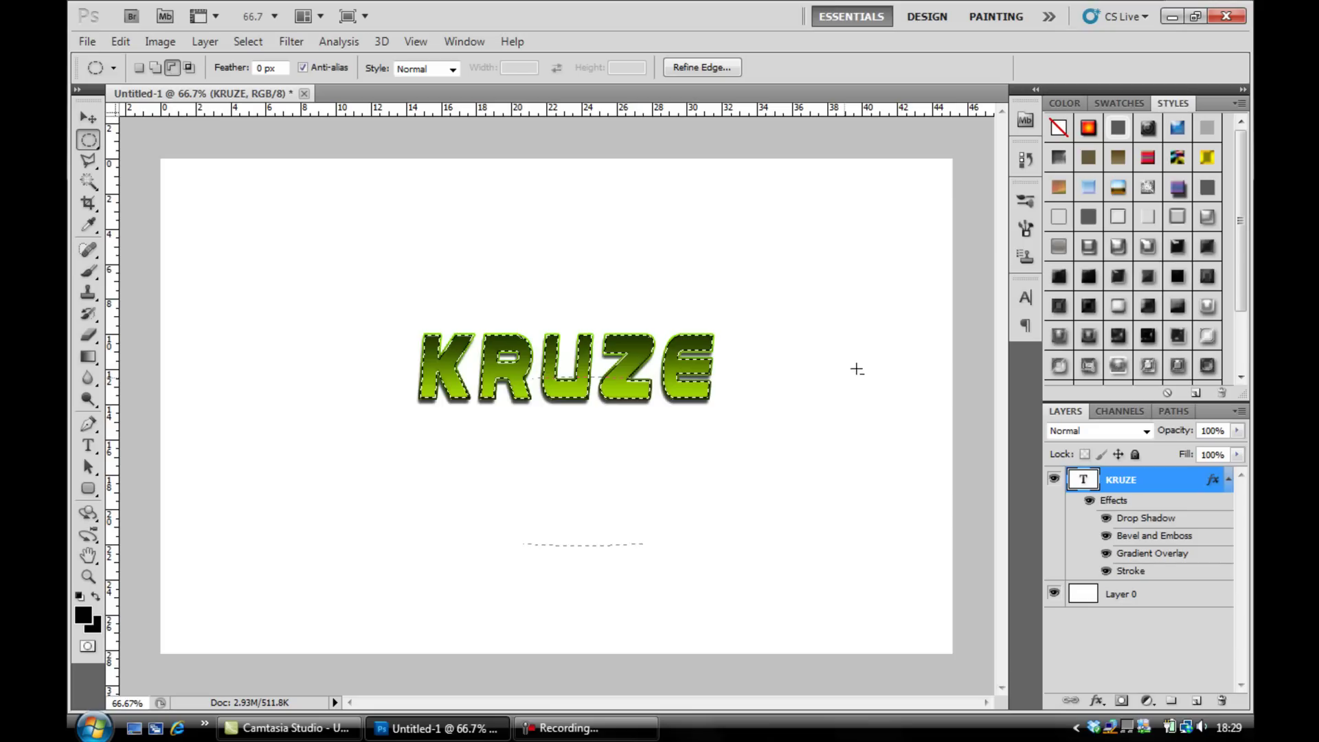
left_click_drag(857, 369, 744, 401)
key("alt")
mouse_move(781, 362)
left_mouse_down()
mouse_move(890, 367)
mouse_move(798, 360)
left_mouse_up()
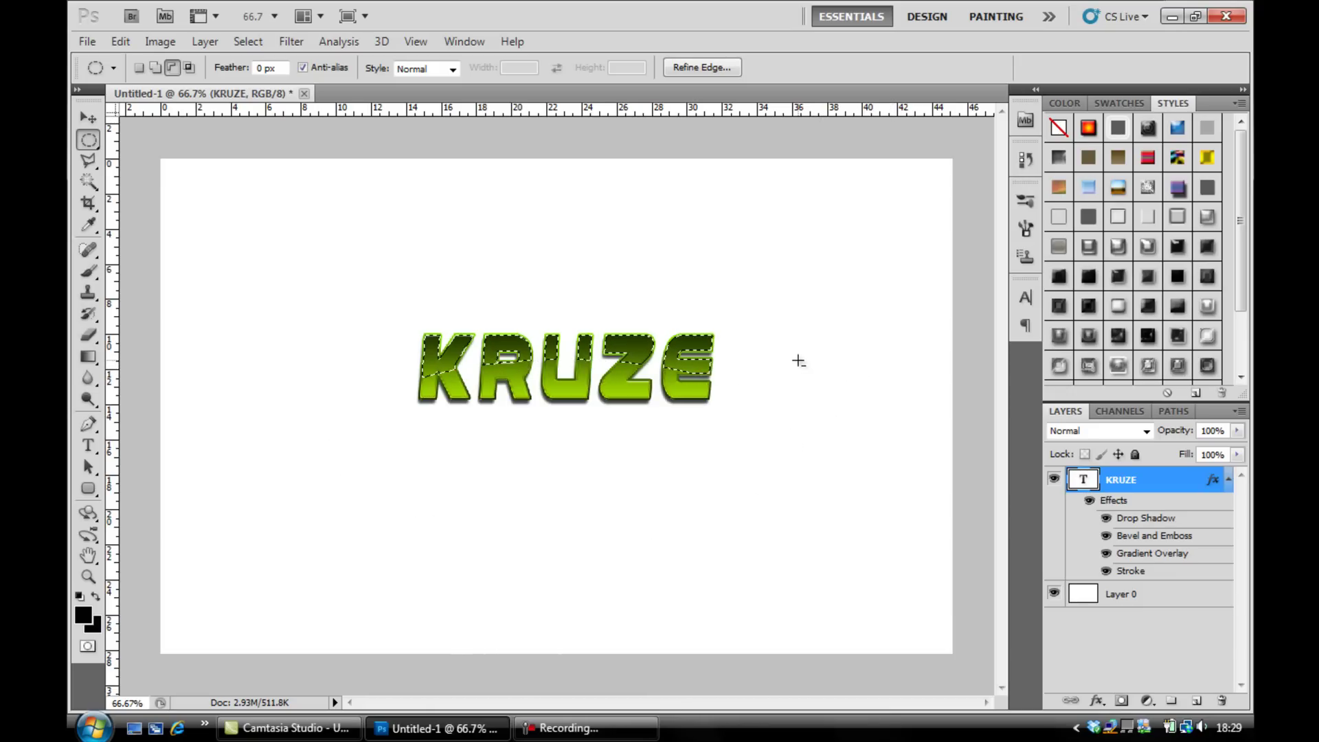
key("alt")
Step: Add Layer 1, choose the Foreground to Transparent gradient and set the foreground colour to white
left_click(1198, 701)
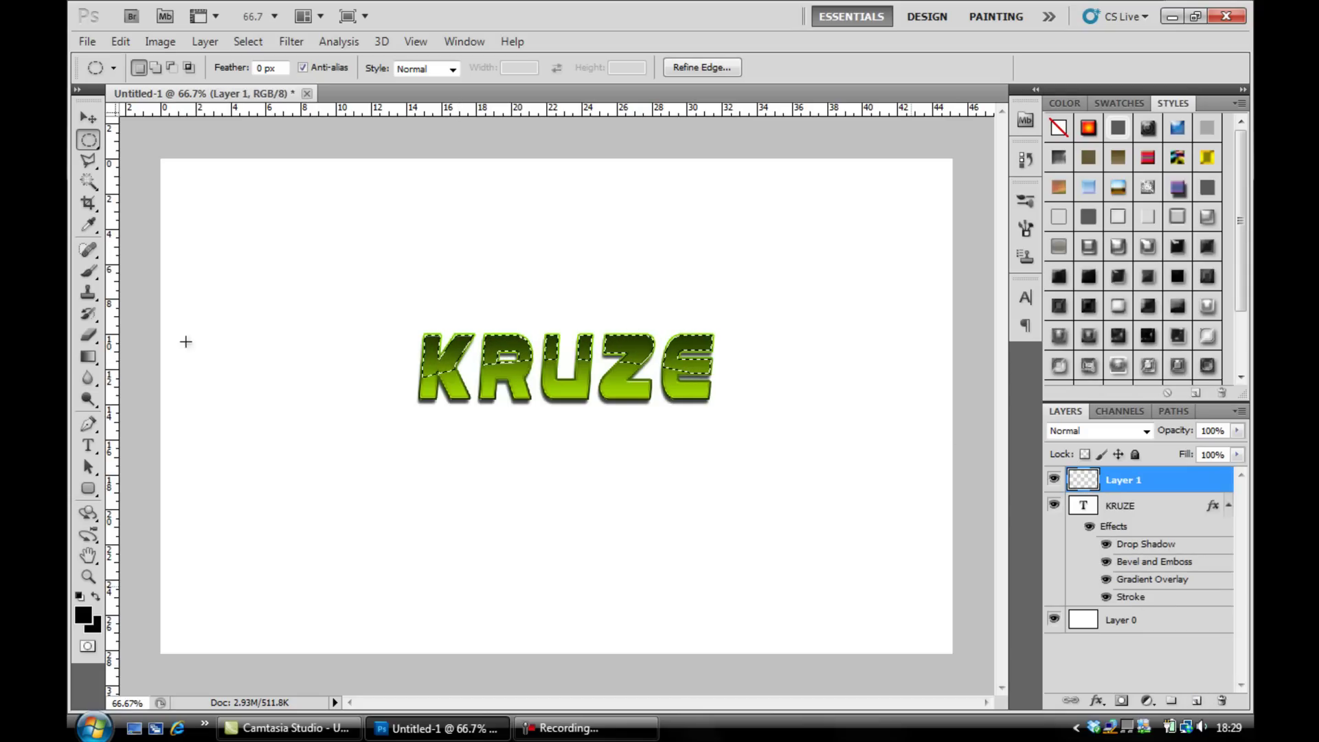
left_click(89, 359)
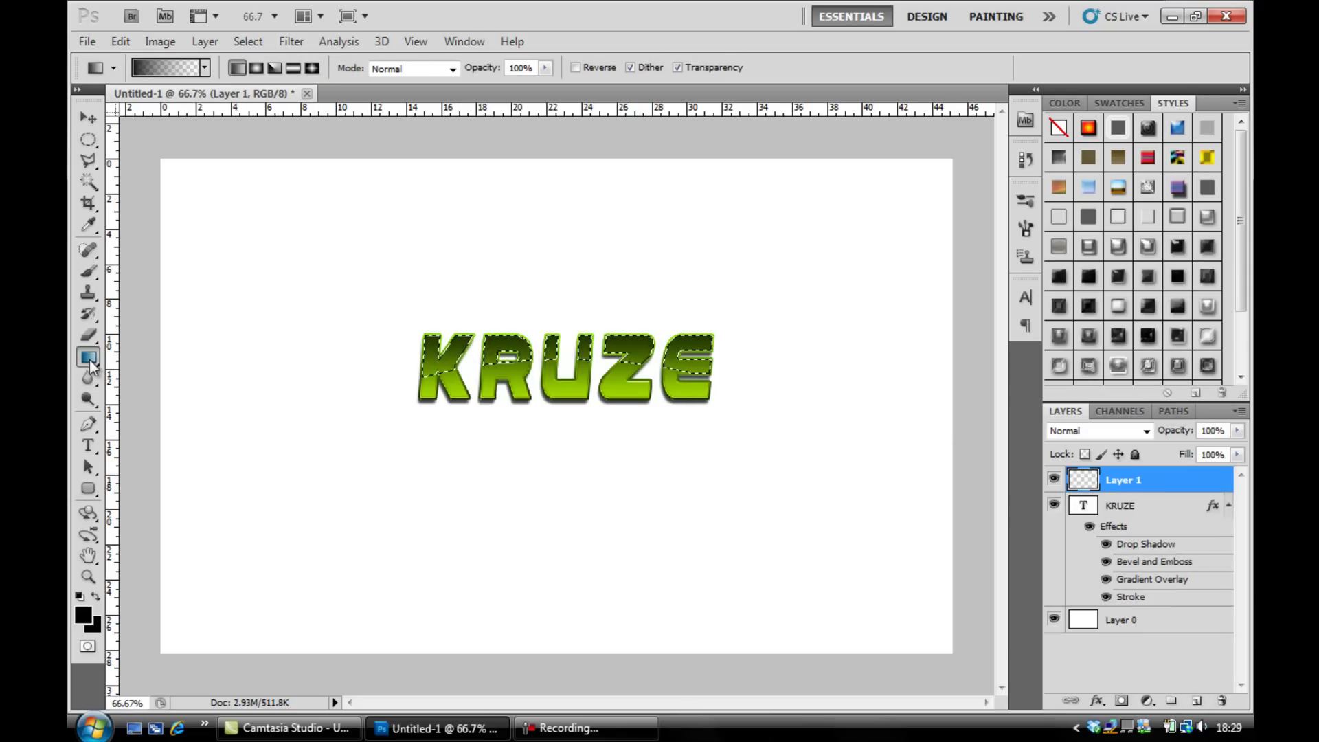
left_click(171, 68)
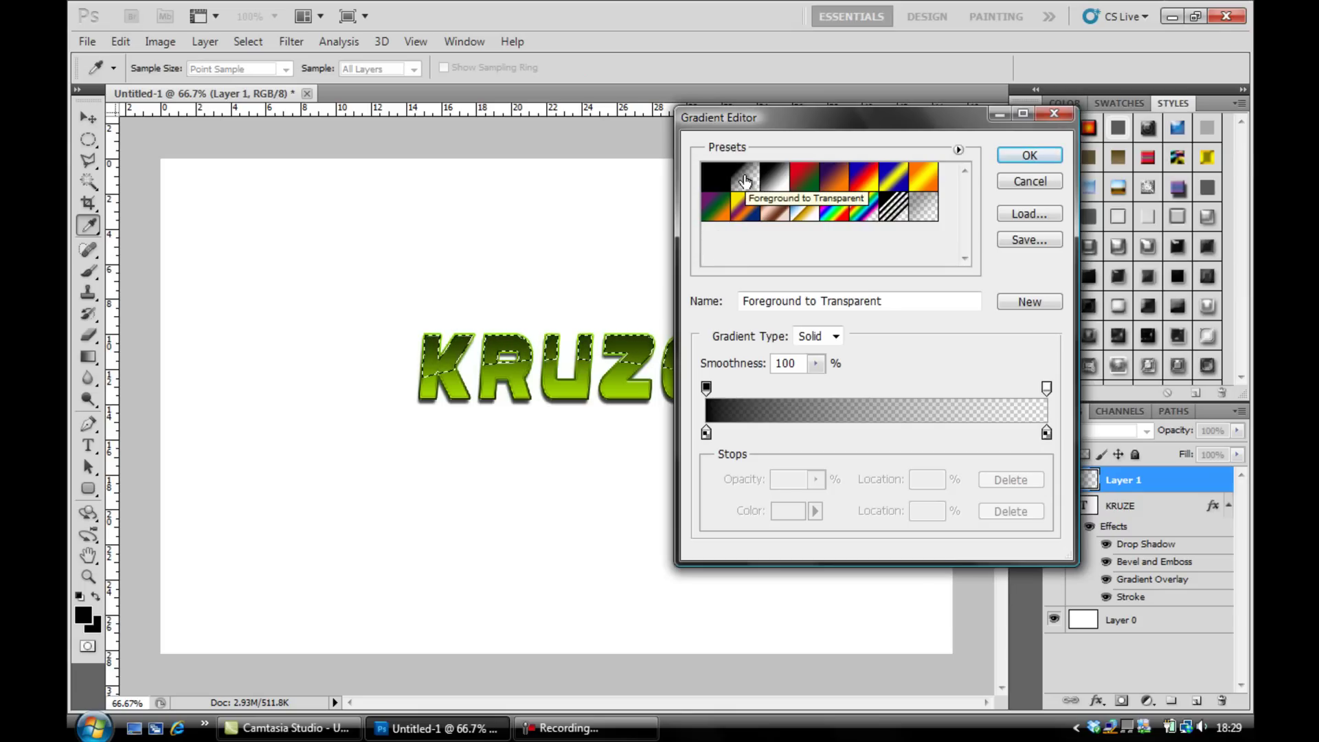
left_click(1037, 156)
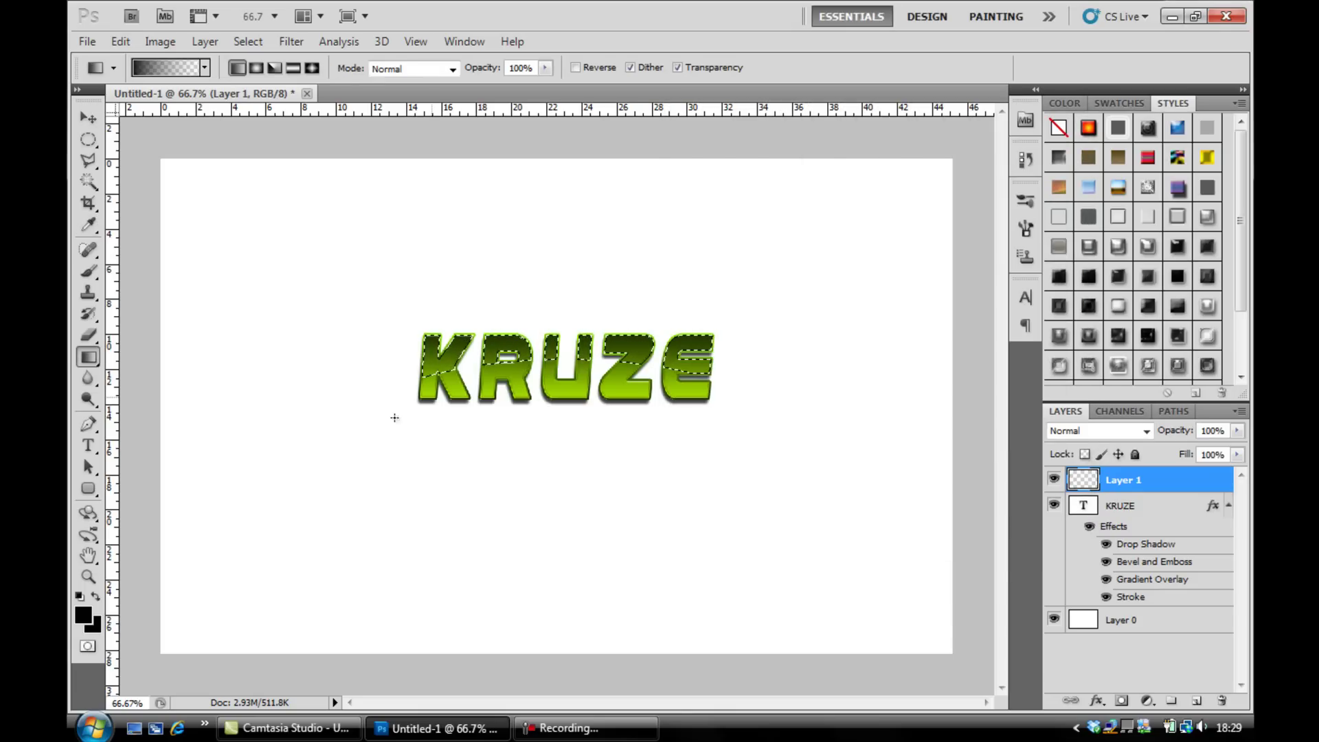
left_click(83, 615)
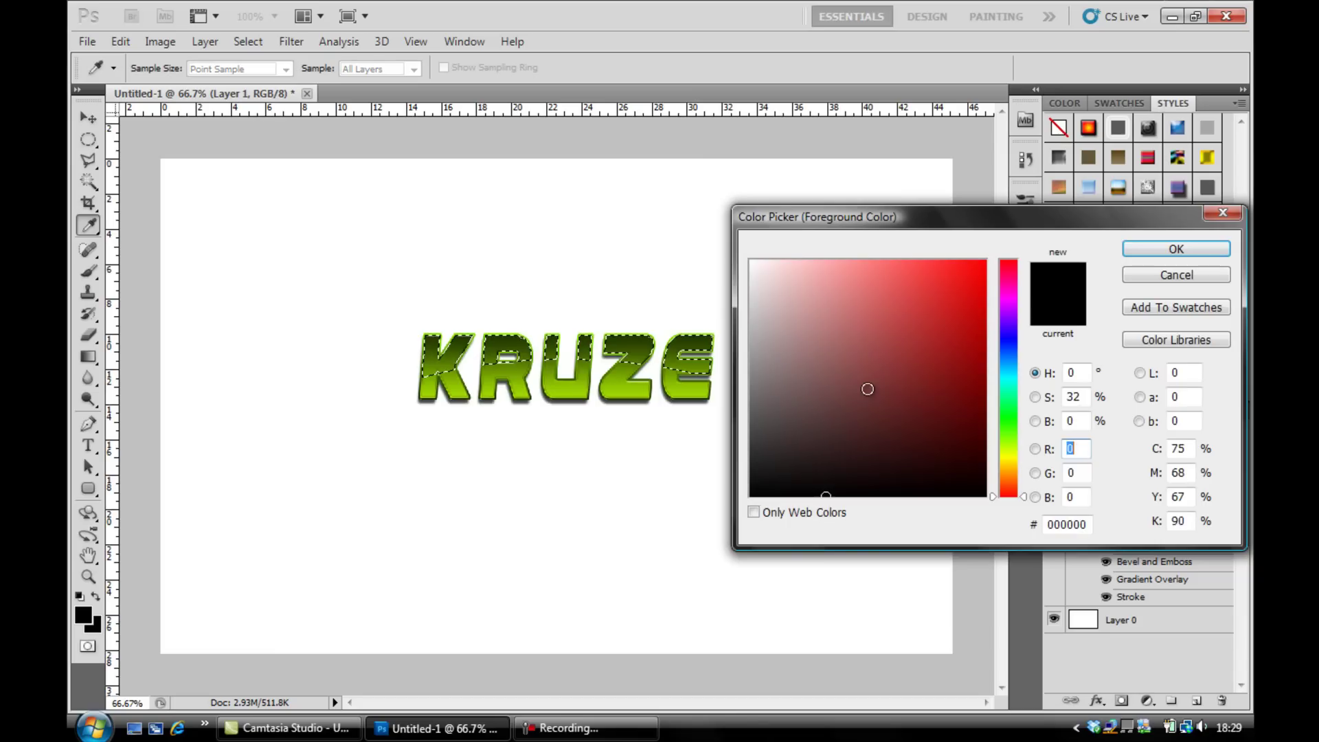
left_click_drag(865, 385, 669, 203)
left_click(1176, 249)
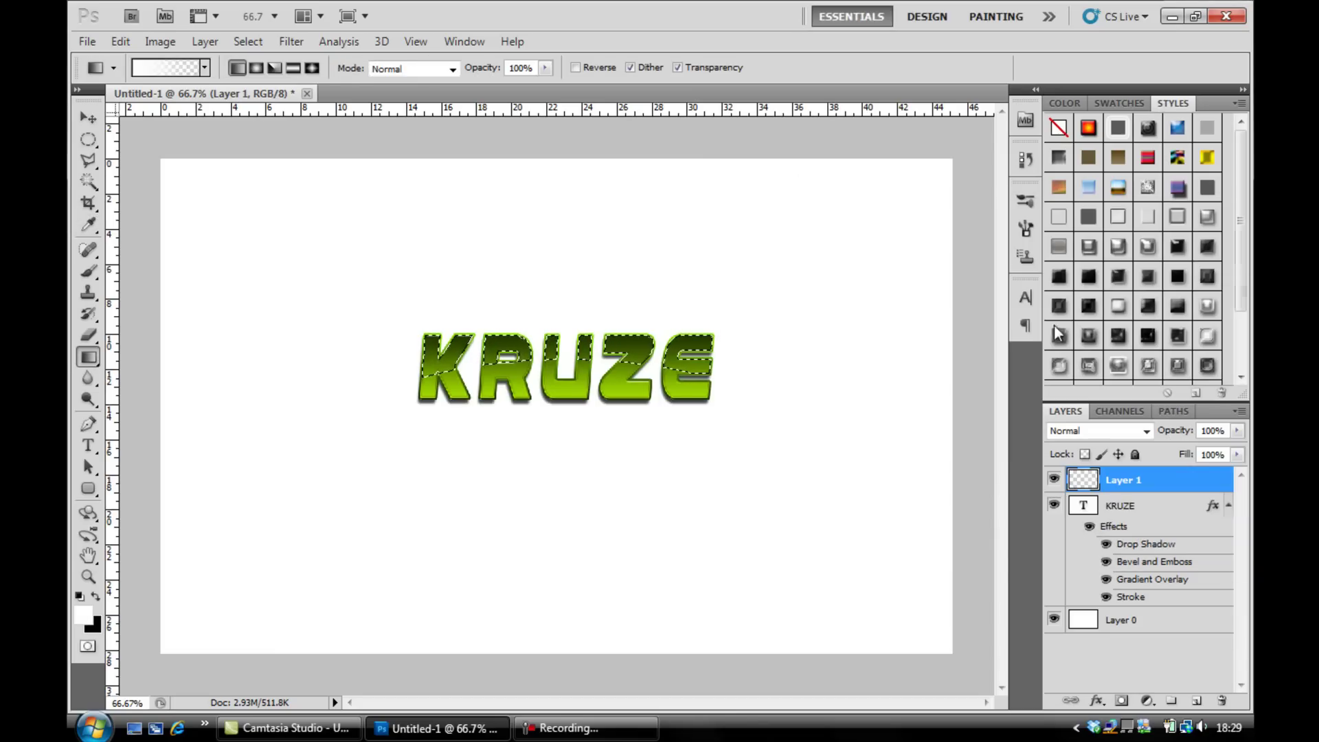
Step: Drag a white gloss gradient down over the letter tops, redoing it twice, then deselect
left_click_drag(571, 316, 561, 373)
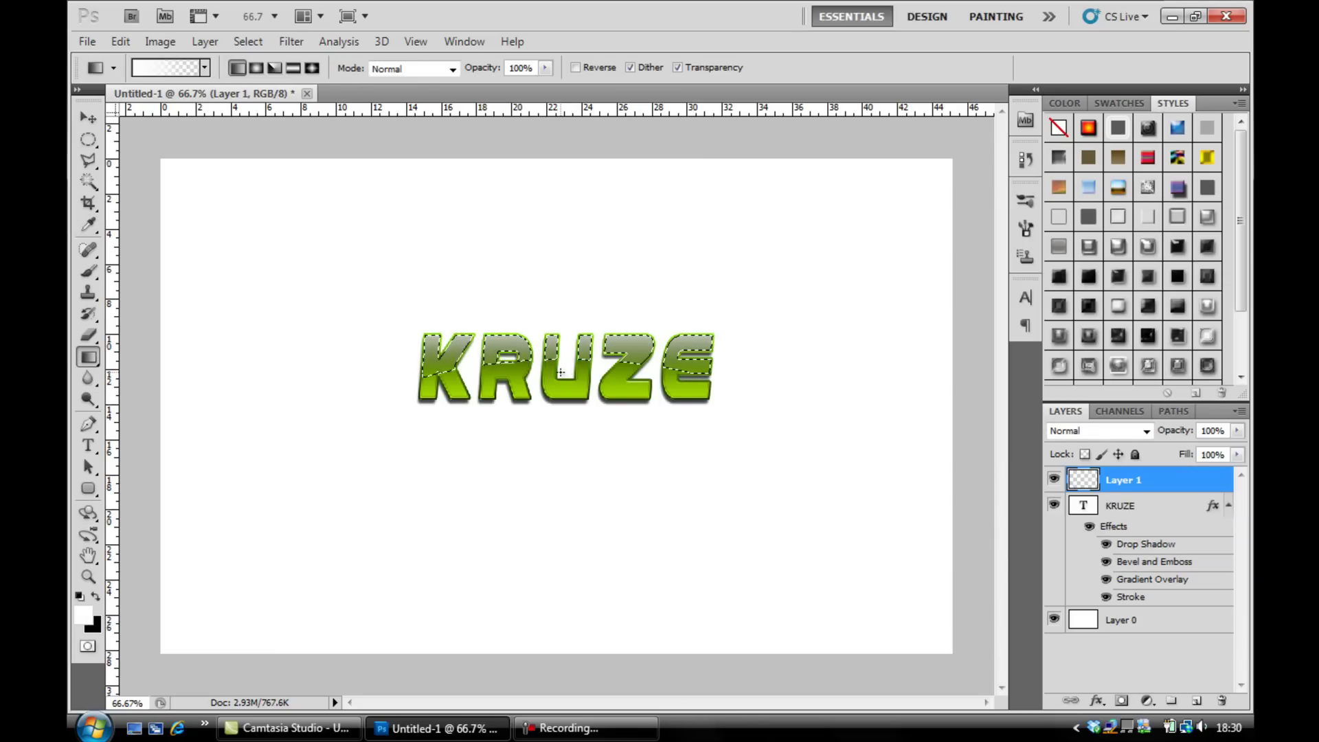
key("ctrl+d")
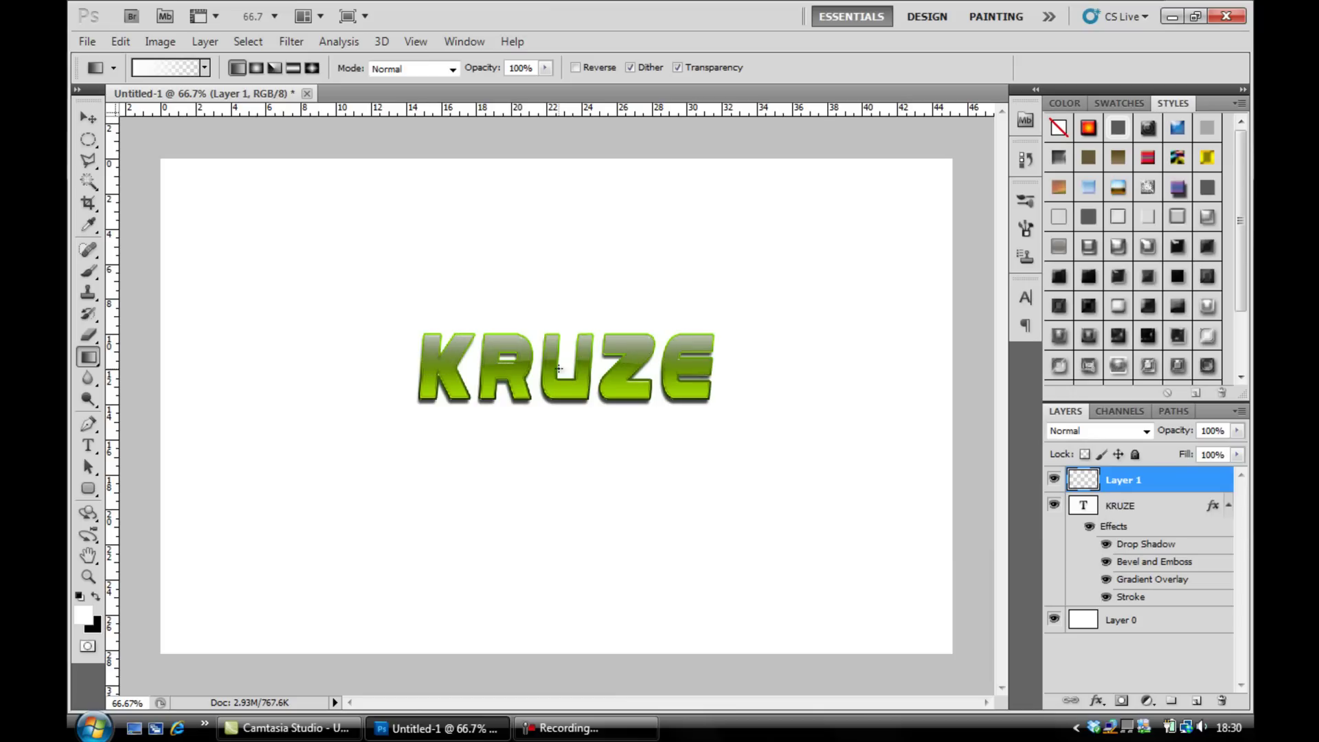
key("ctrl+alt+z")
key("ctrl+alt+z")
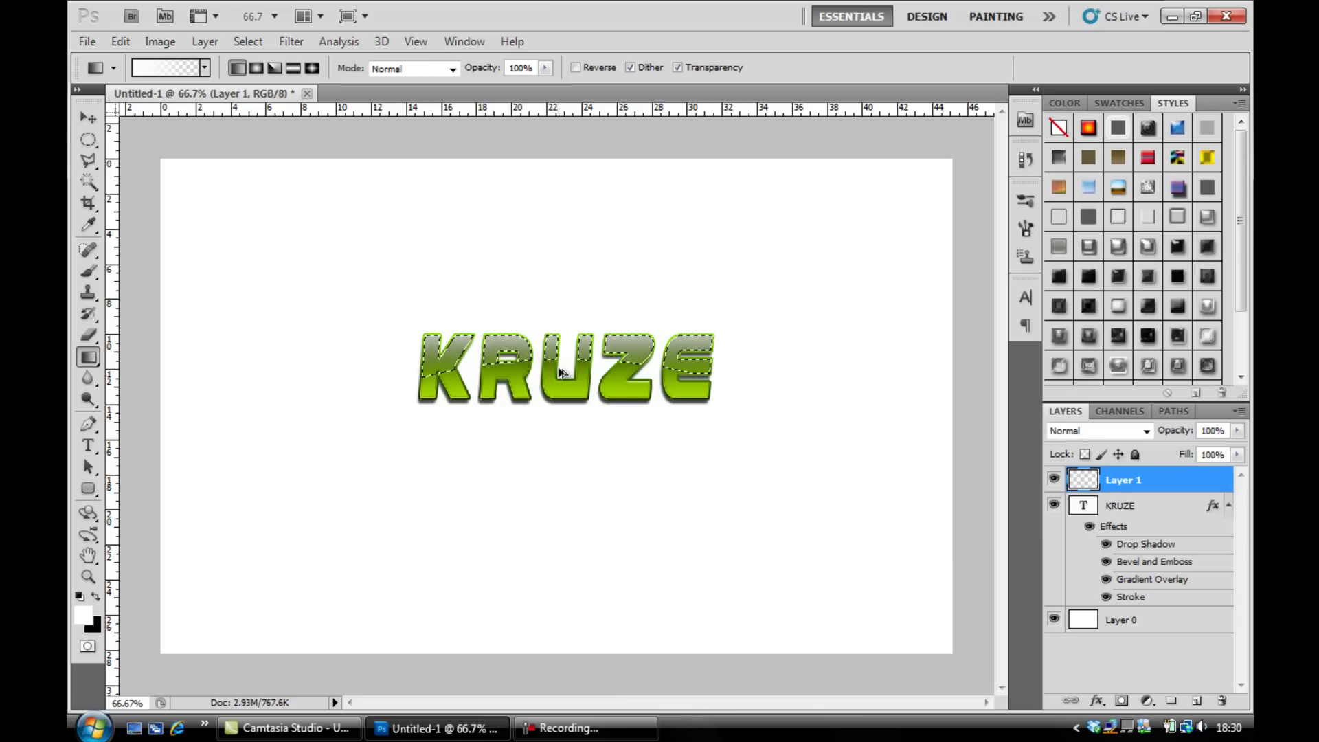
left_click_drag(565, 318, 565, 369)
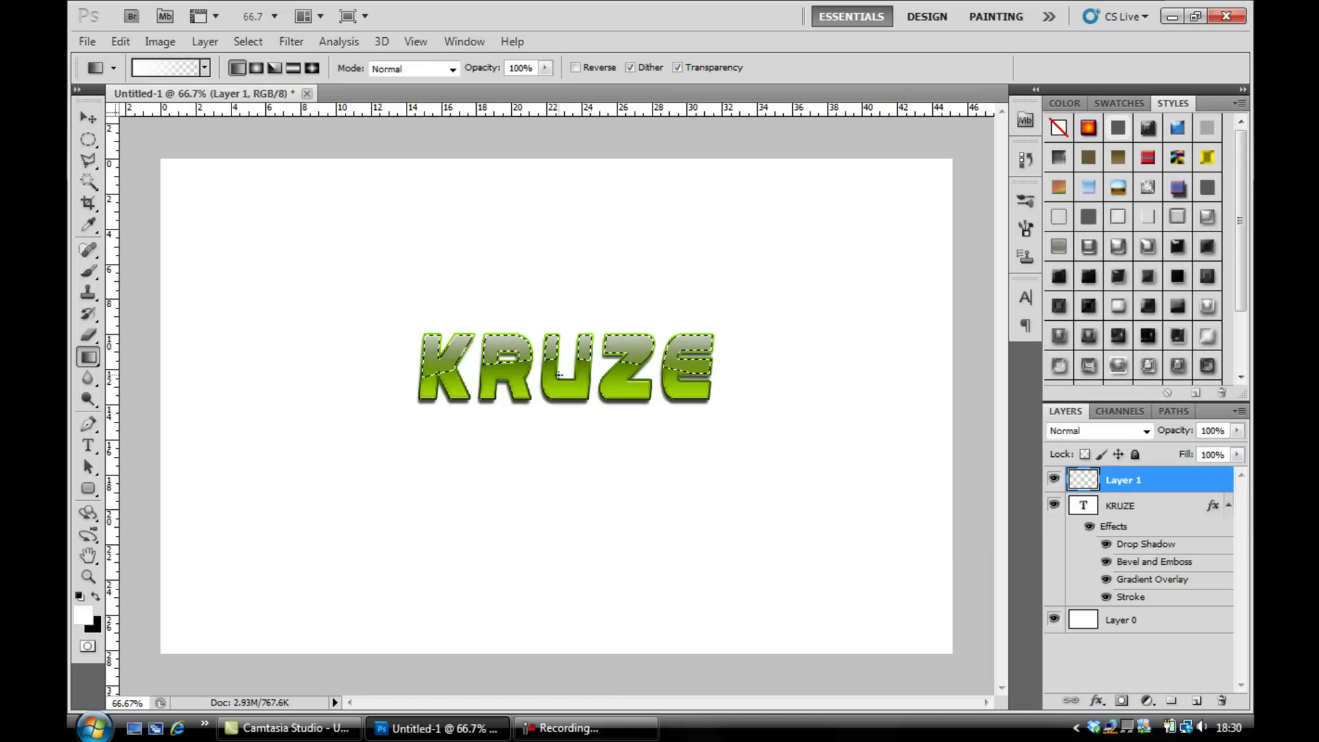
key("ctrl+d")
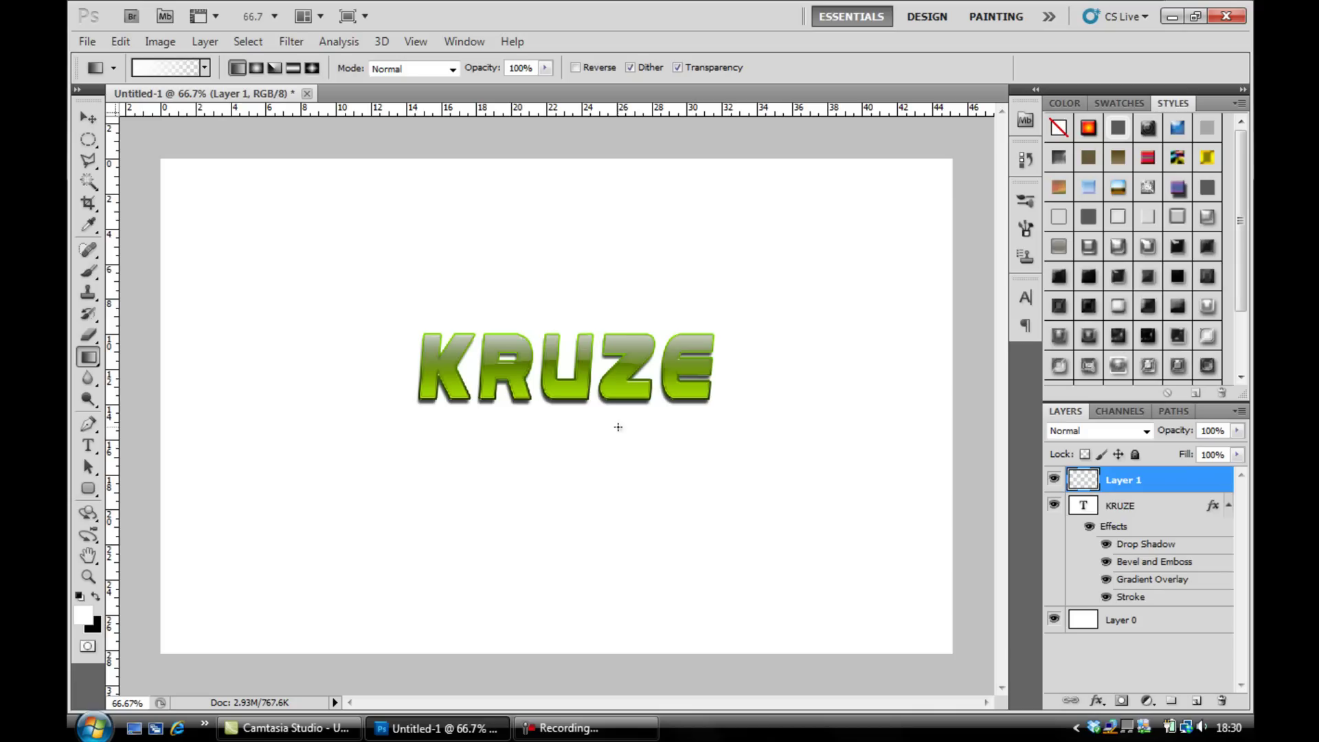
key("ctrl+z")
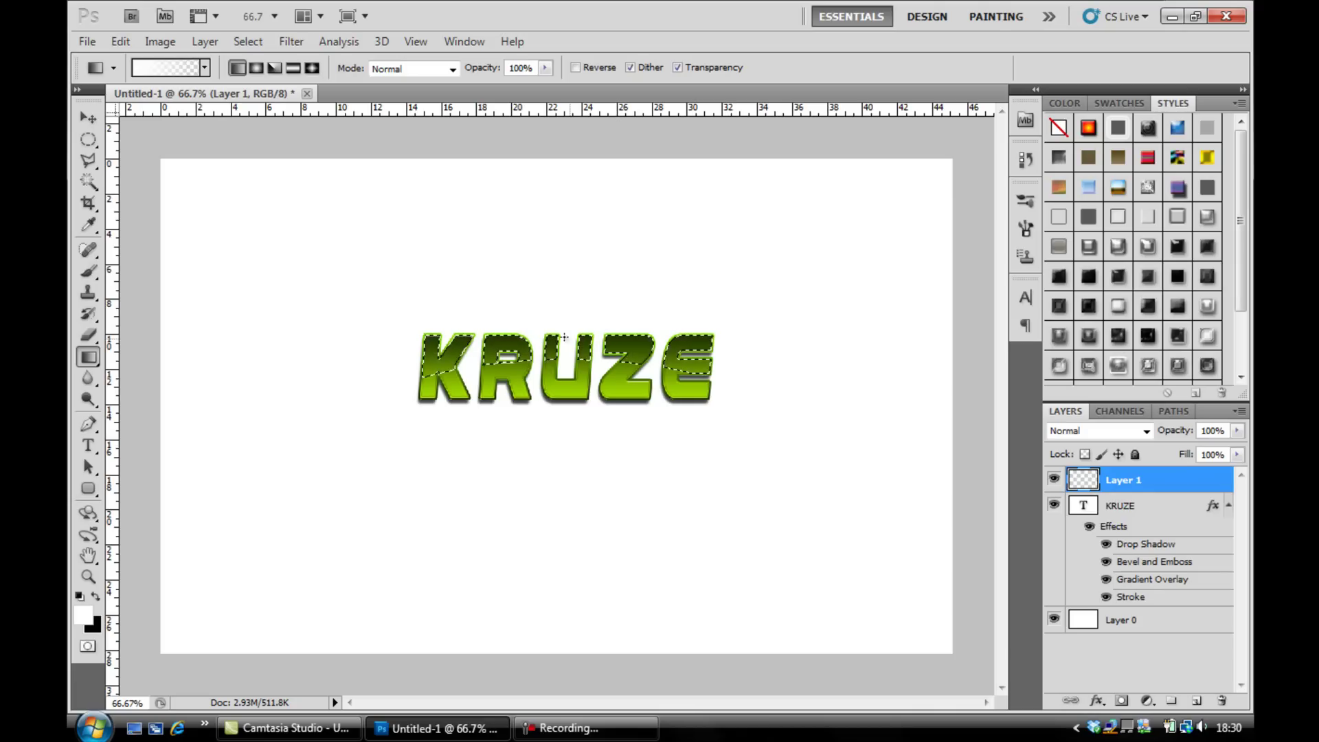
left_click_drag(567, 327, 569, 378)
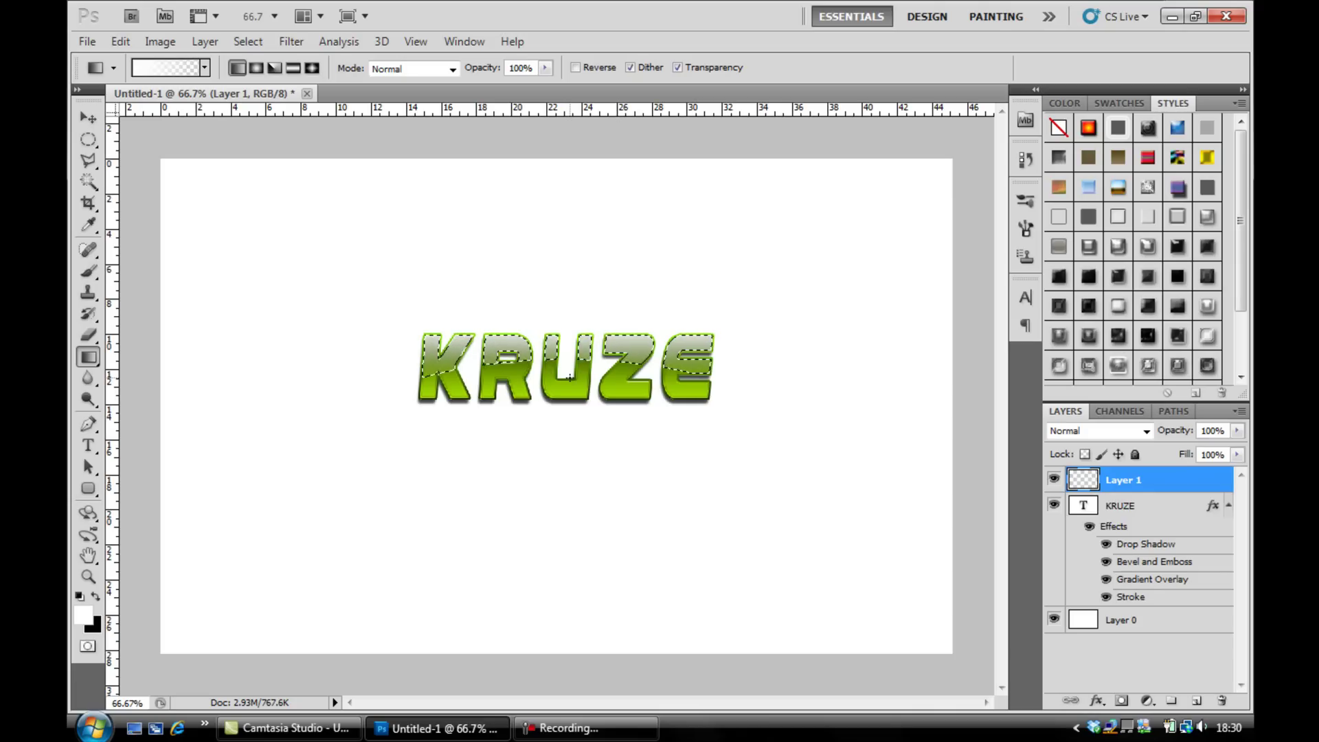
key("ctrl+d")
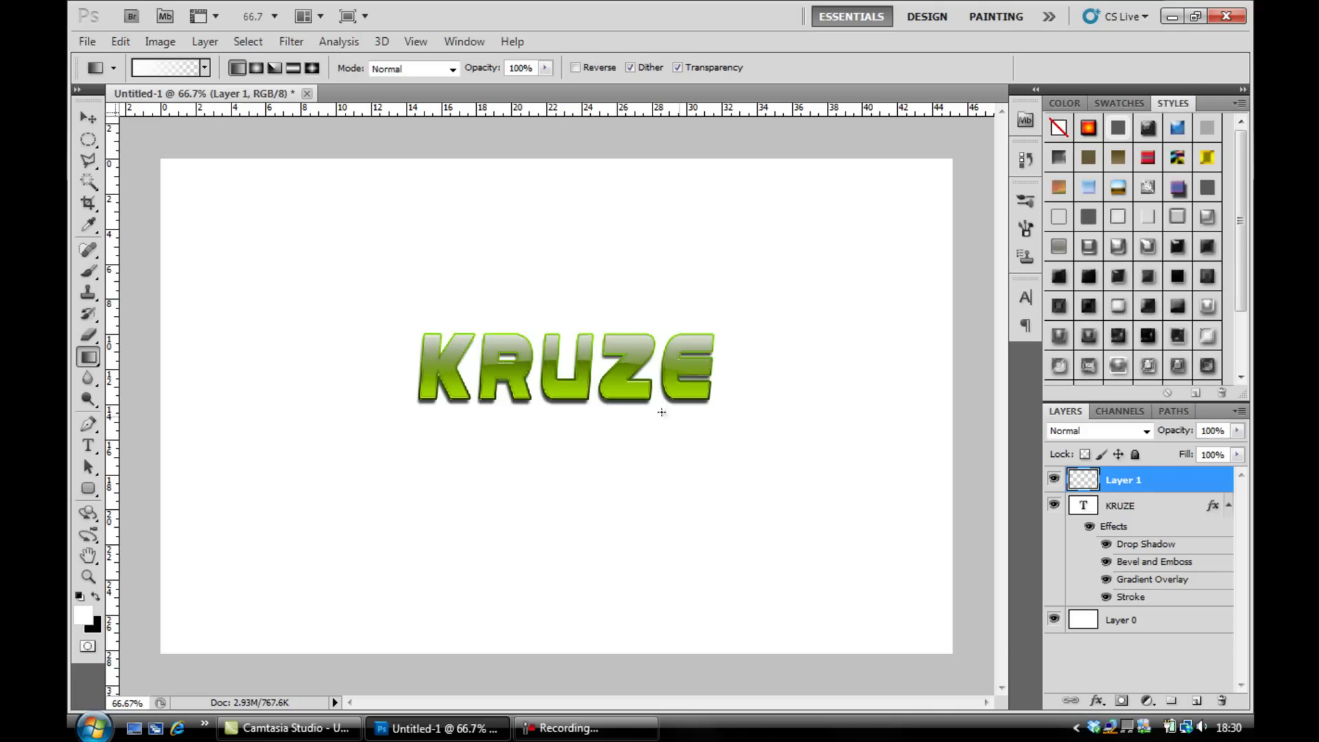
Step: Try shifting the gloss with the Move tool, then undo the move
left_click(89, 119)
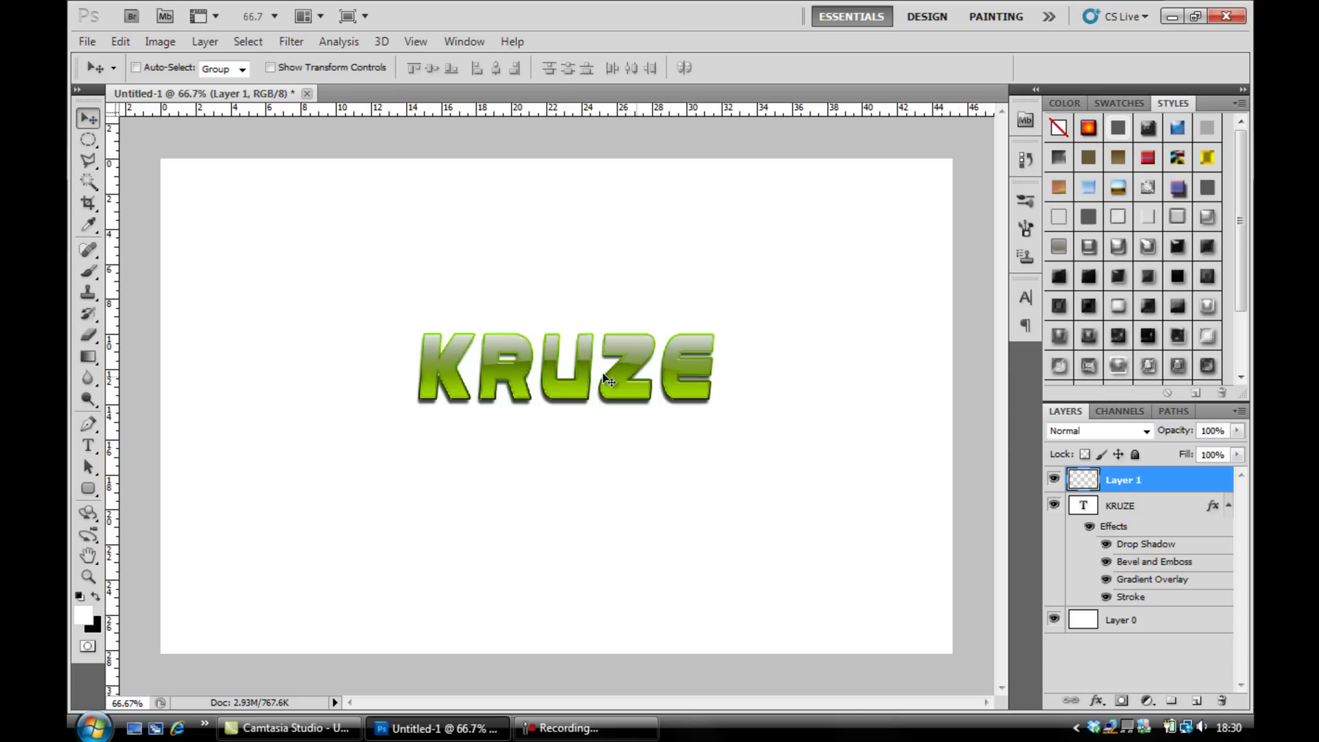
left_click_drag(567, 357, 469, 359)
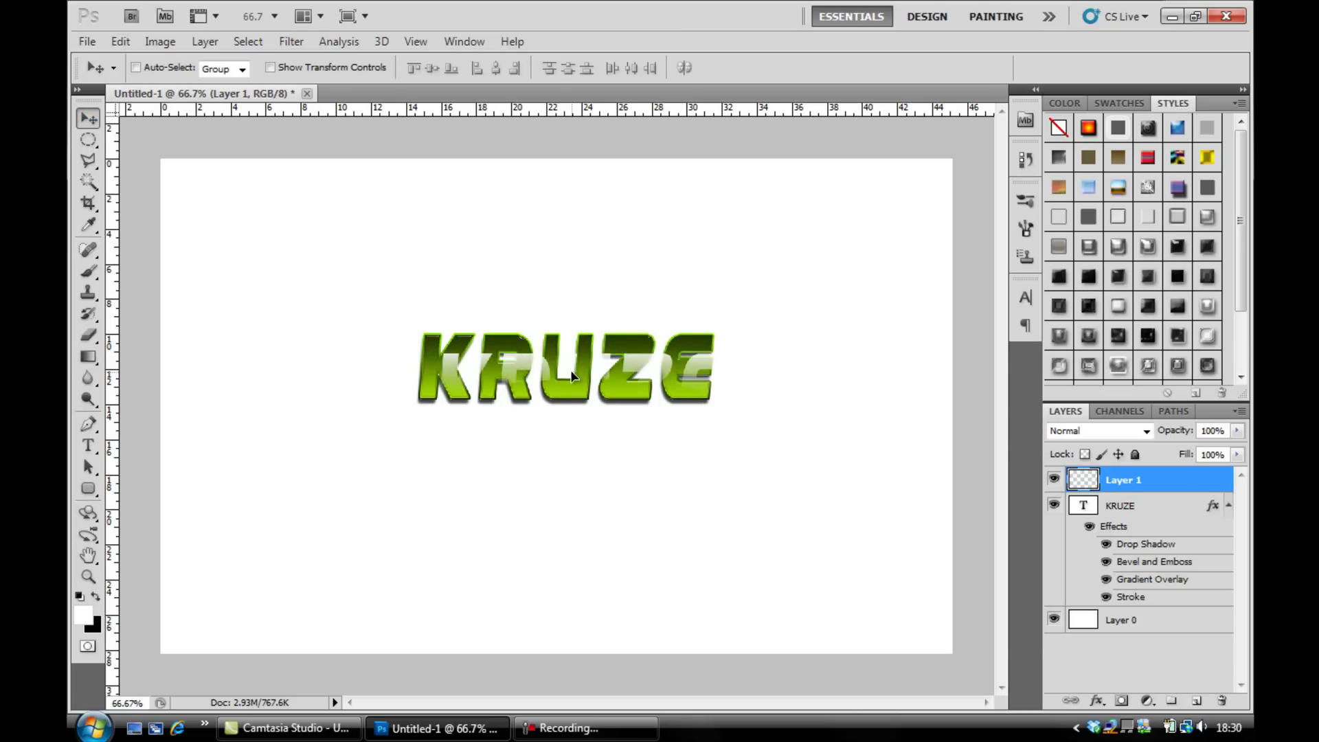
left_click(120, 42)
left_click(128, 59)
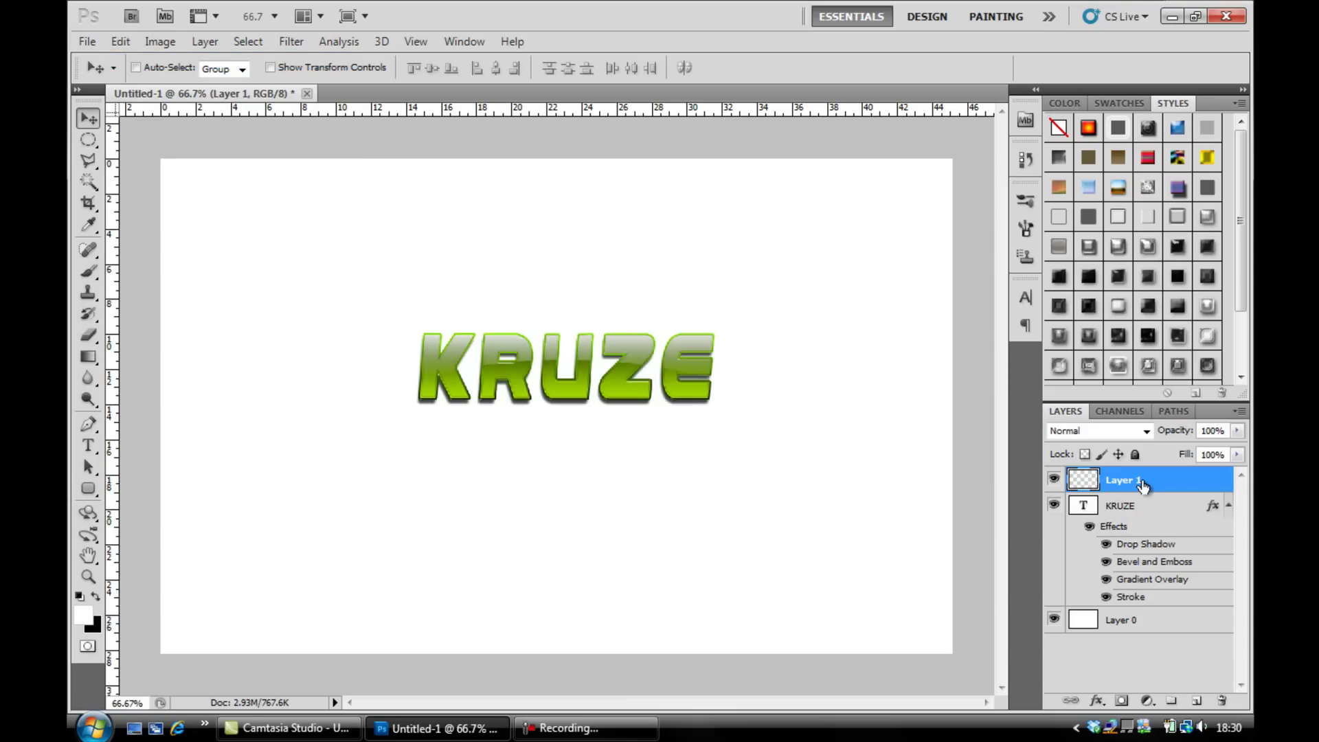
Step: Merge the KRUZE layer with Layer 1 using Ctrl+E and nudge it slightly down-left
left_click(1136, 508, "shift")
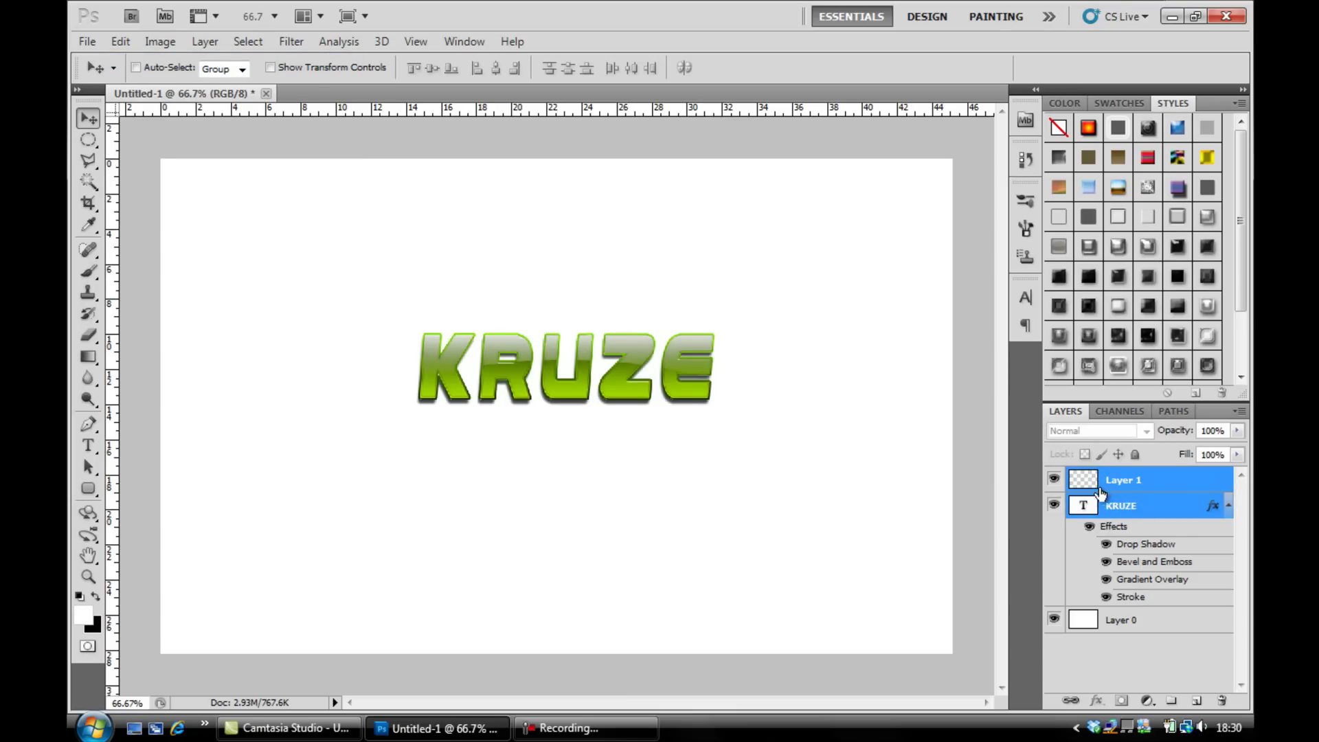
key("ctrl+e")
mouse_move(565, 371)
left_mouse_down()
mouse_move(530, 400)
mouse_move(531, 382)
mouse_move(558, 382)
left_mouse_up()
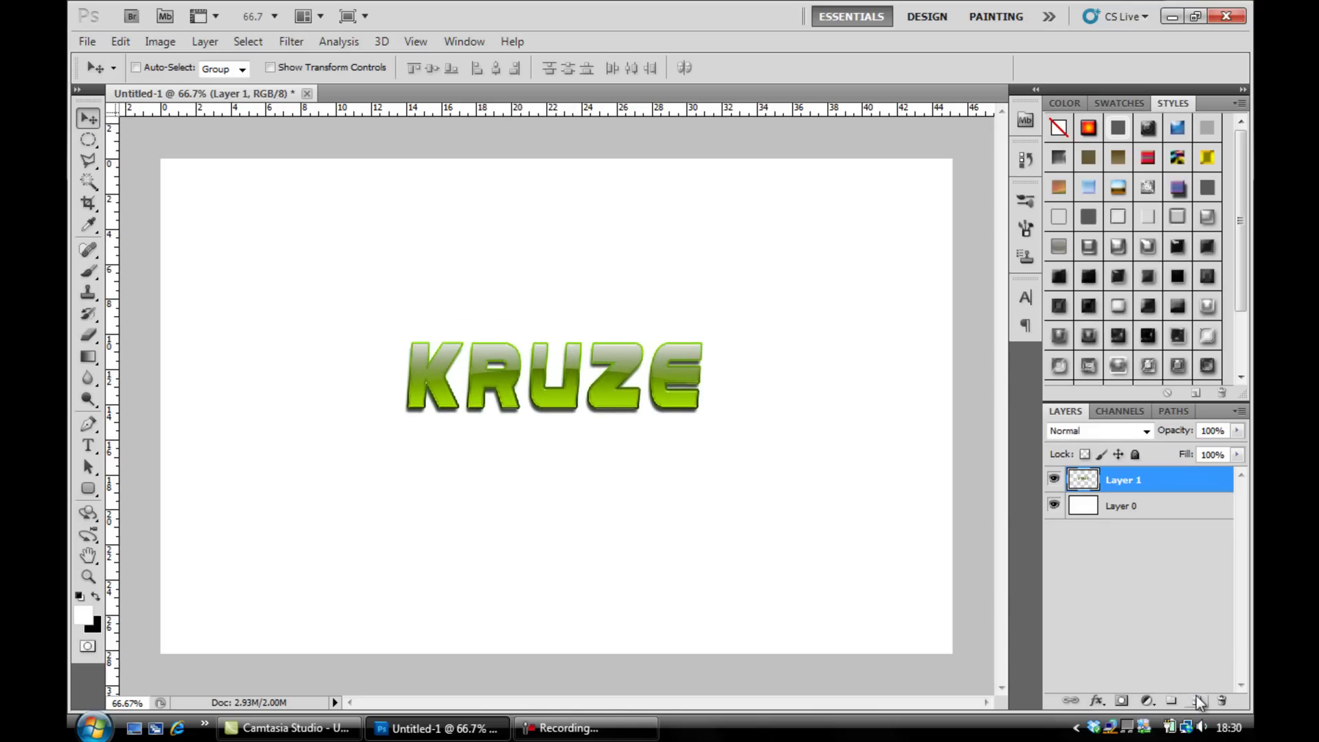
Step: Select Layer 0 and set the gradient's colour stops to bright lime on the left and black on the right
left_click(1129, 515)
left_click(88, 356)
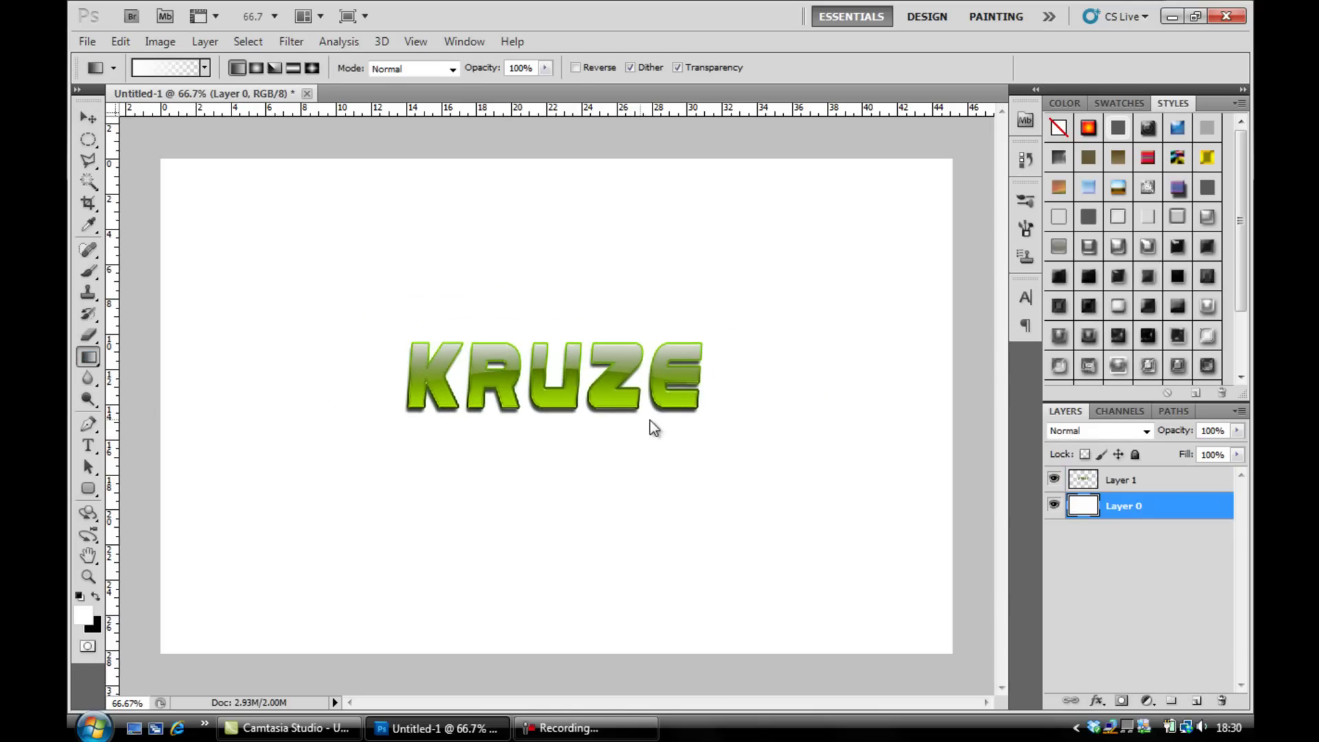
left_click(181, 70)
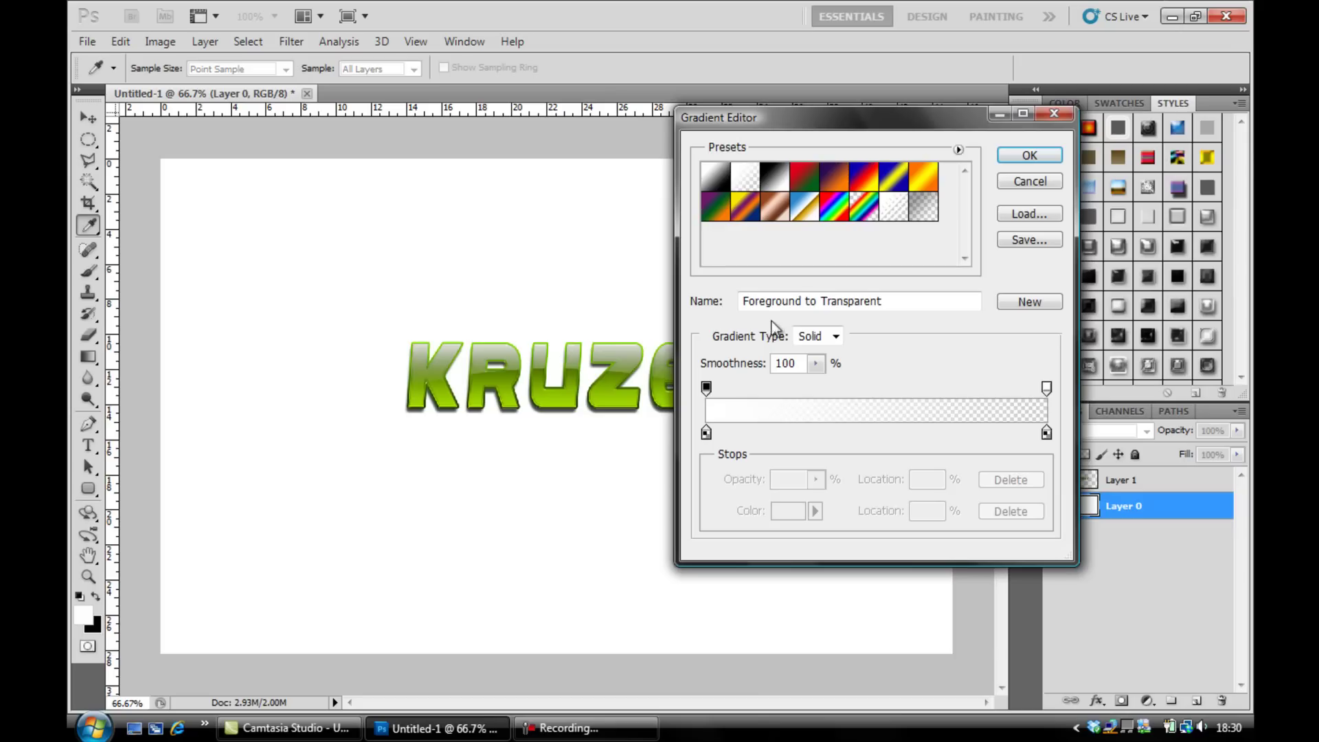
left_click(706, 432)
left_click(788, 511)
left_click(985, 431)
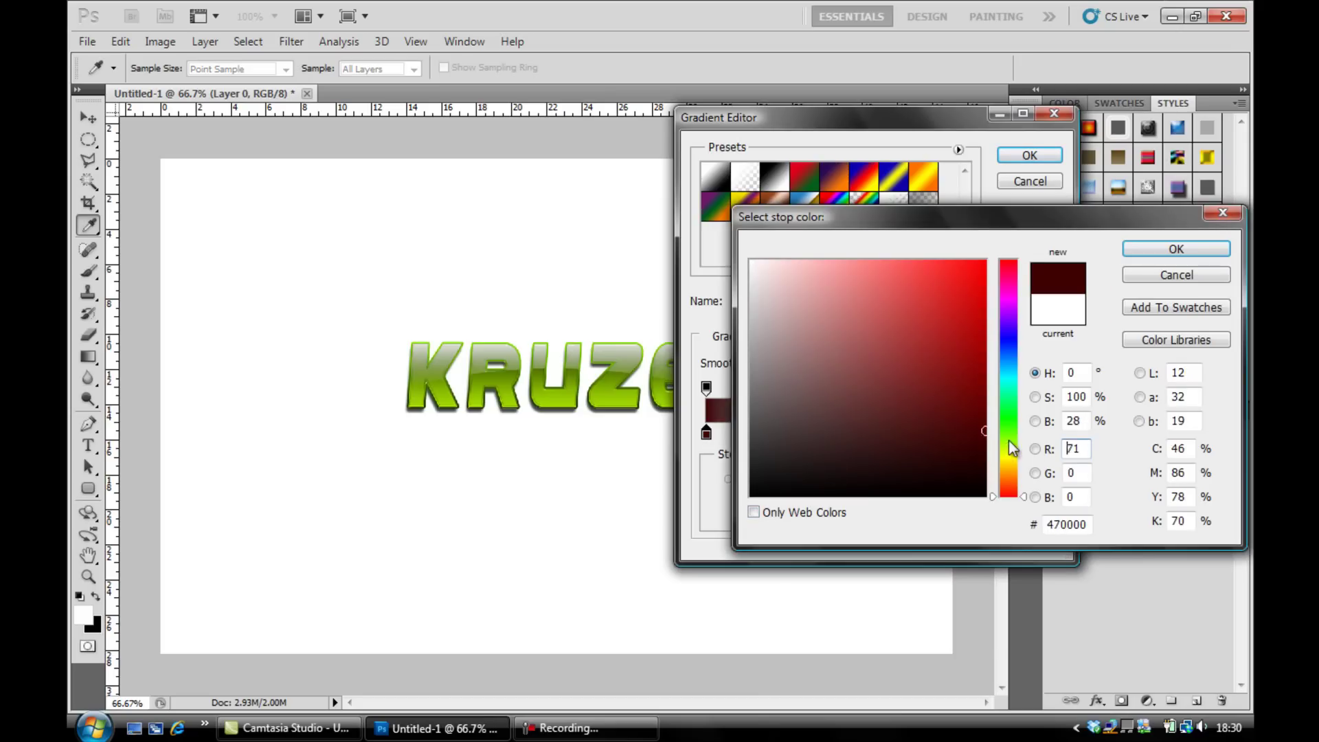
left_click(1008, 446)
left_click(984, 263)
left_click(1151, 251)
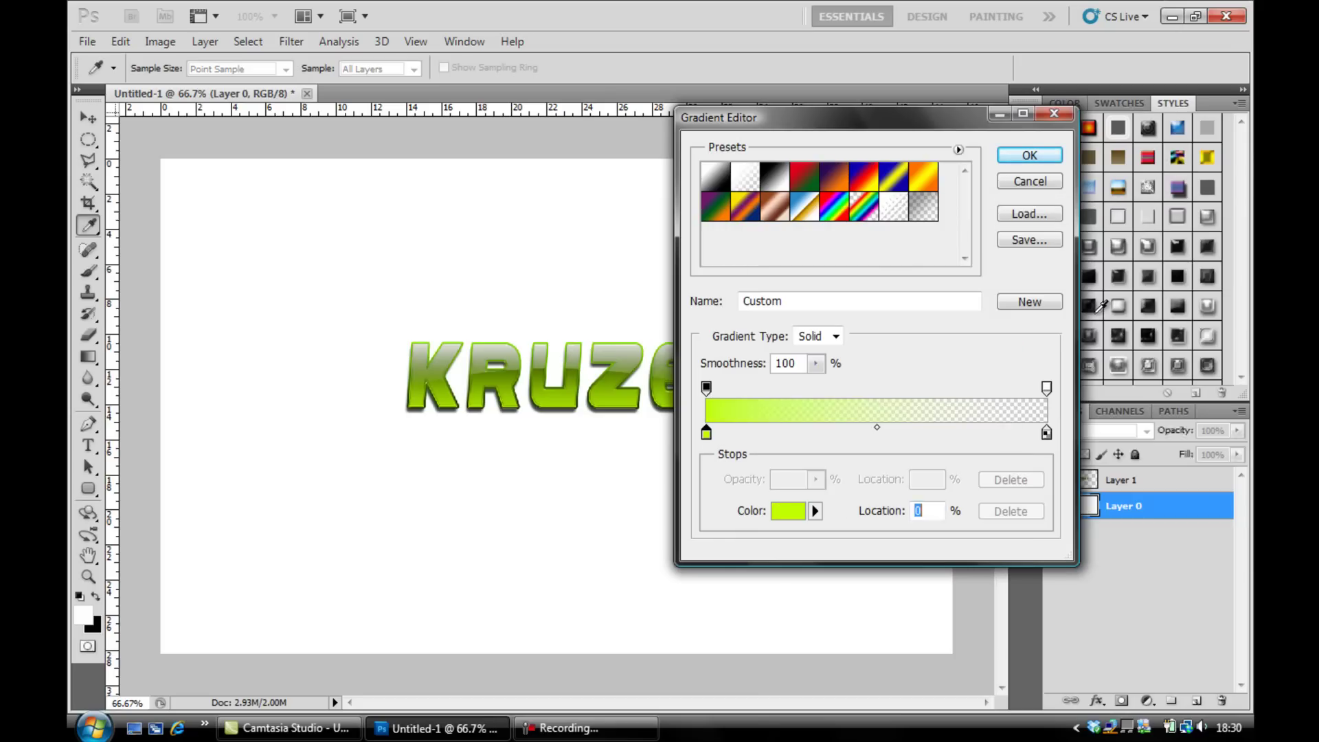
left_click(1047, 434)
left_click(788, 511)
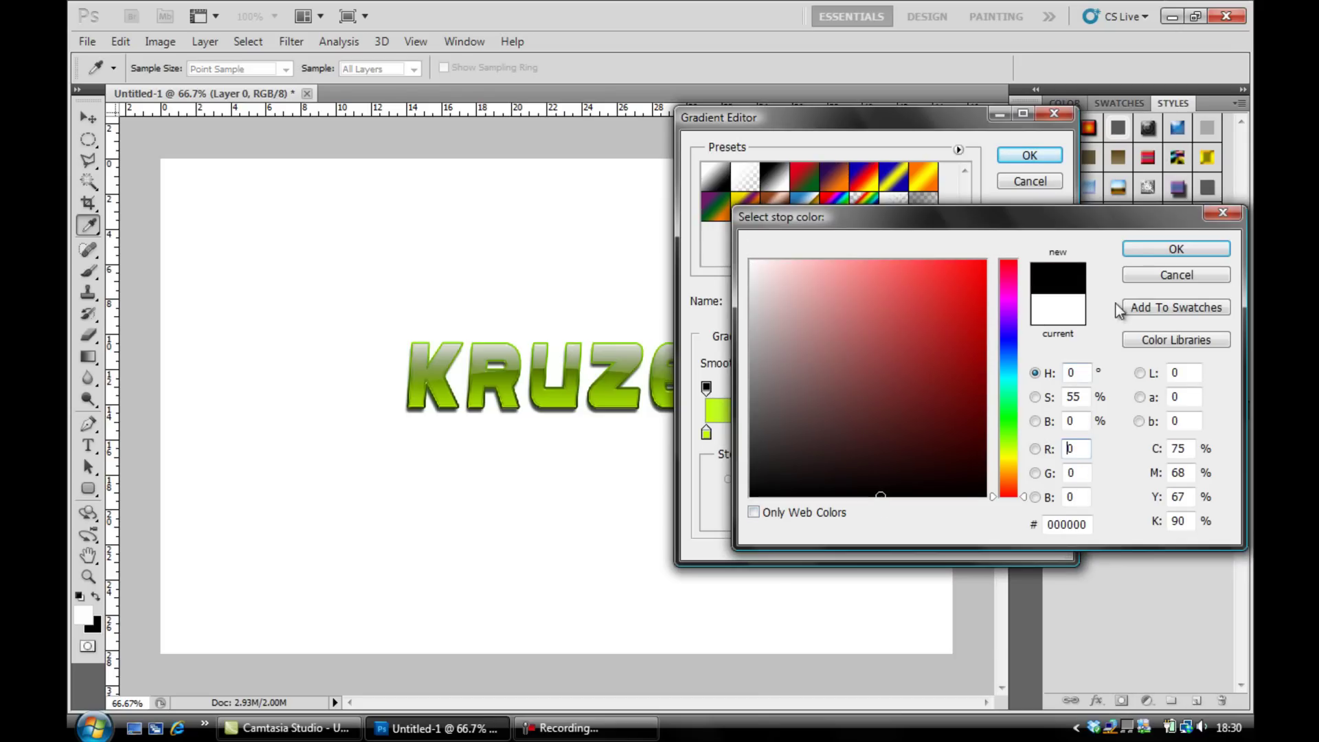
left_click(1141, 247)
left_click(1032, 157)
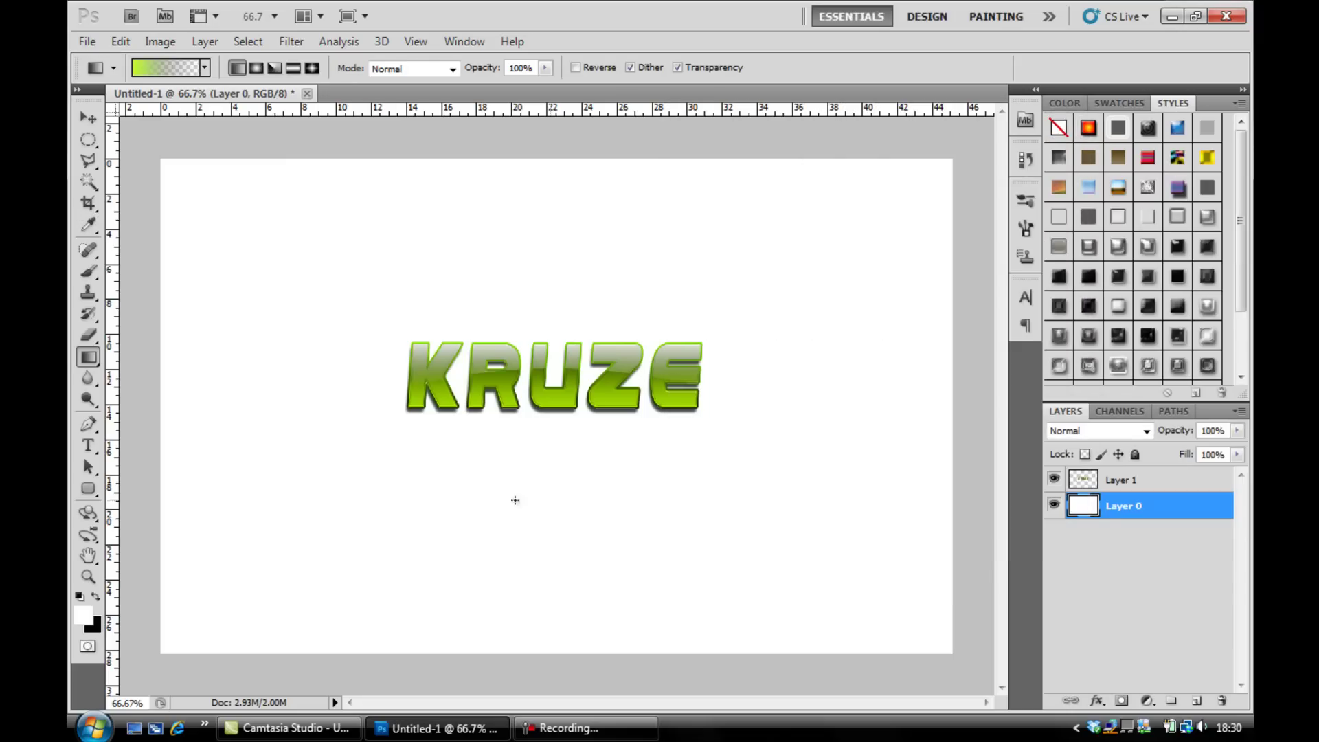
Step: Make the gradient's black end fully opaque at 100%
left_click(177, 68)
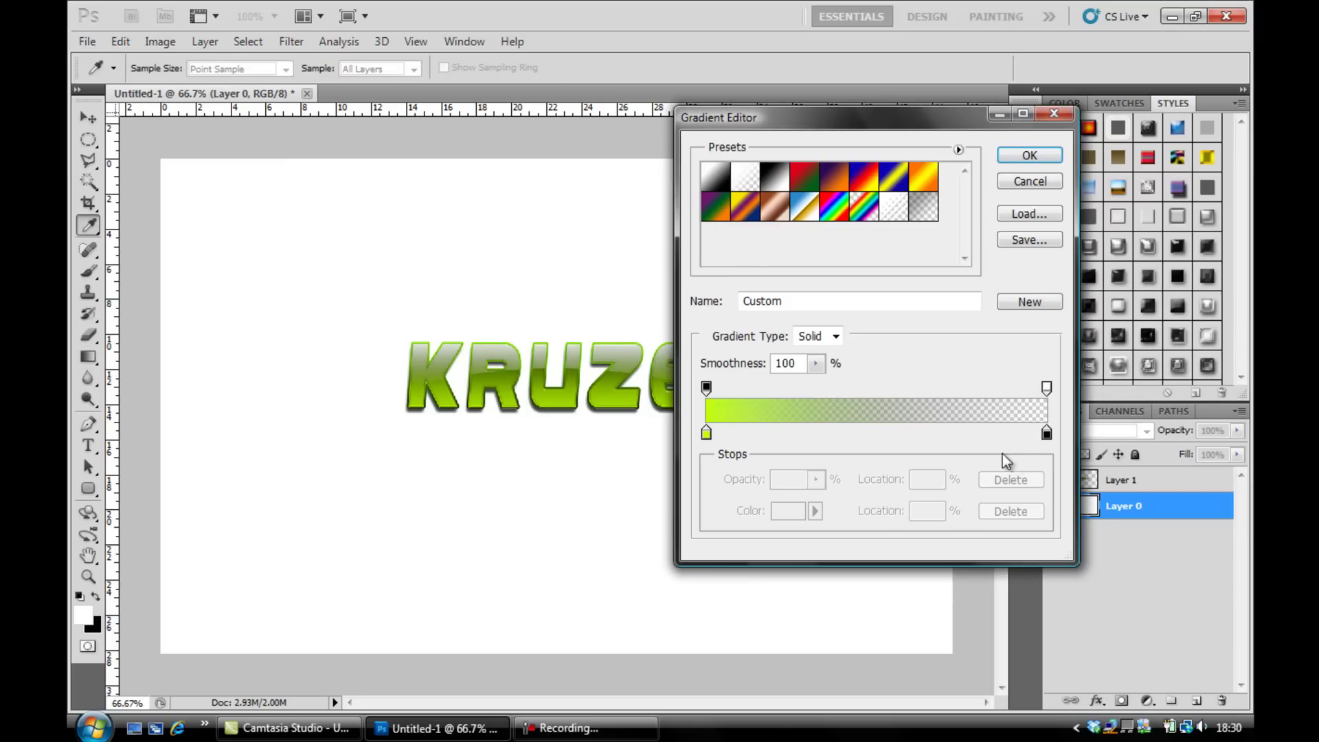
left_click(1046, 434)
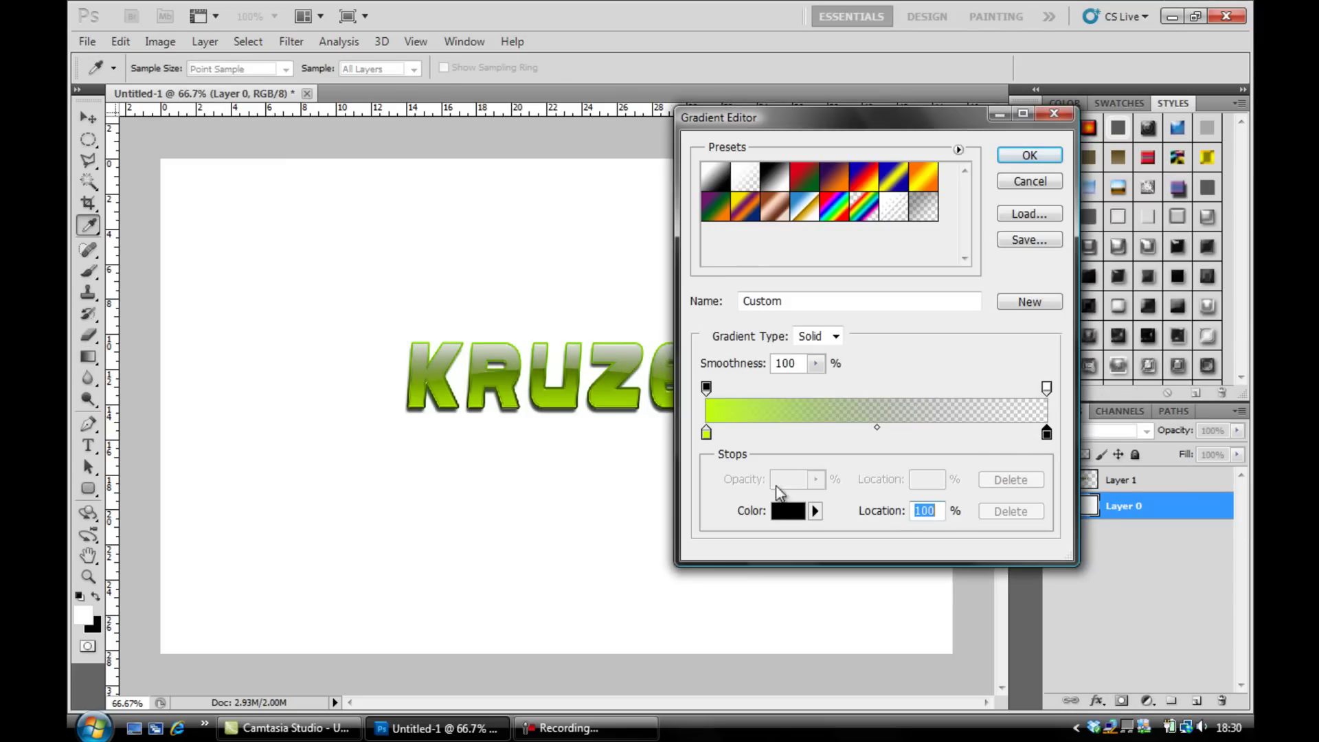
left_click(797, 511)
left_click(1178, 276)
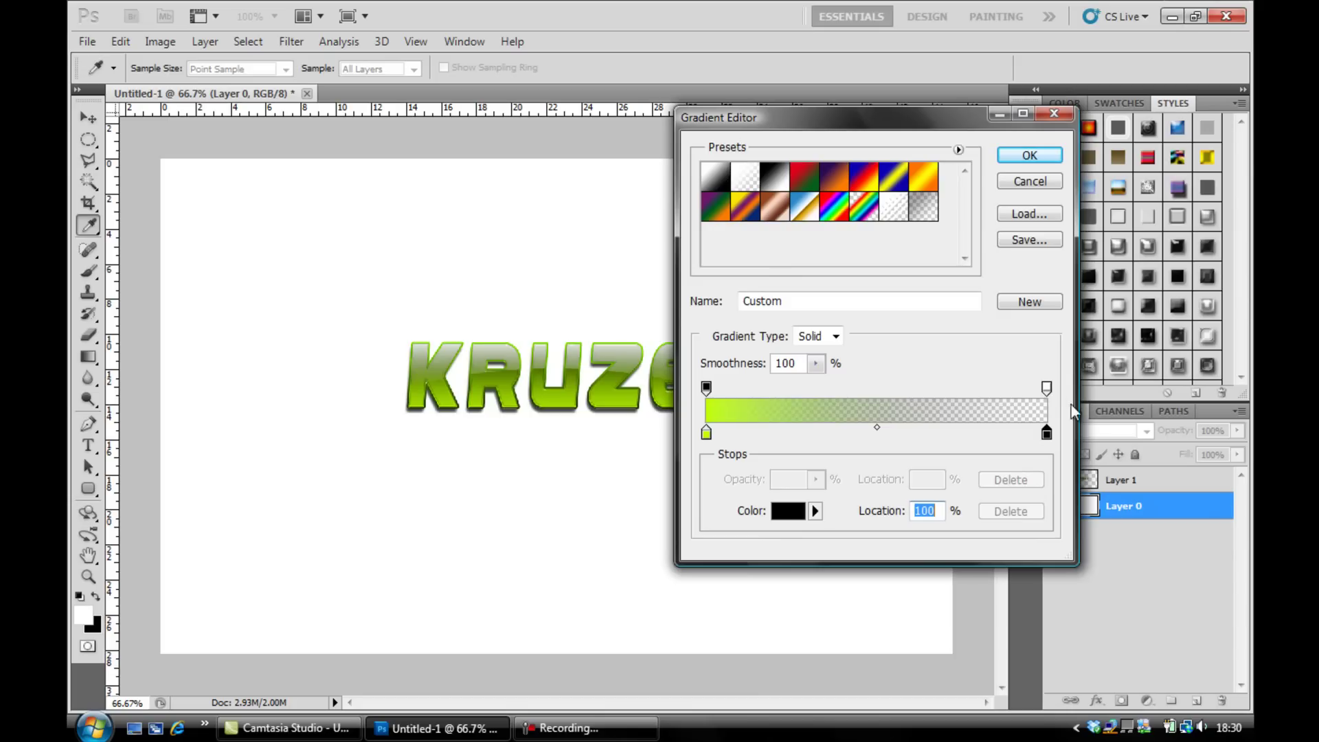
left_click(1047, 389)
left_click_drag(749, 483, 1001, 481)
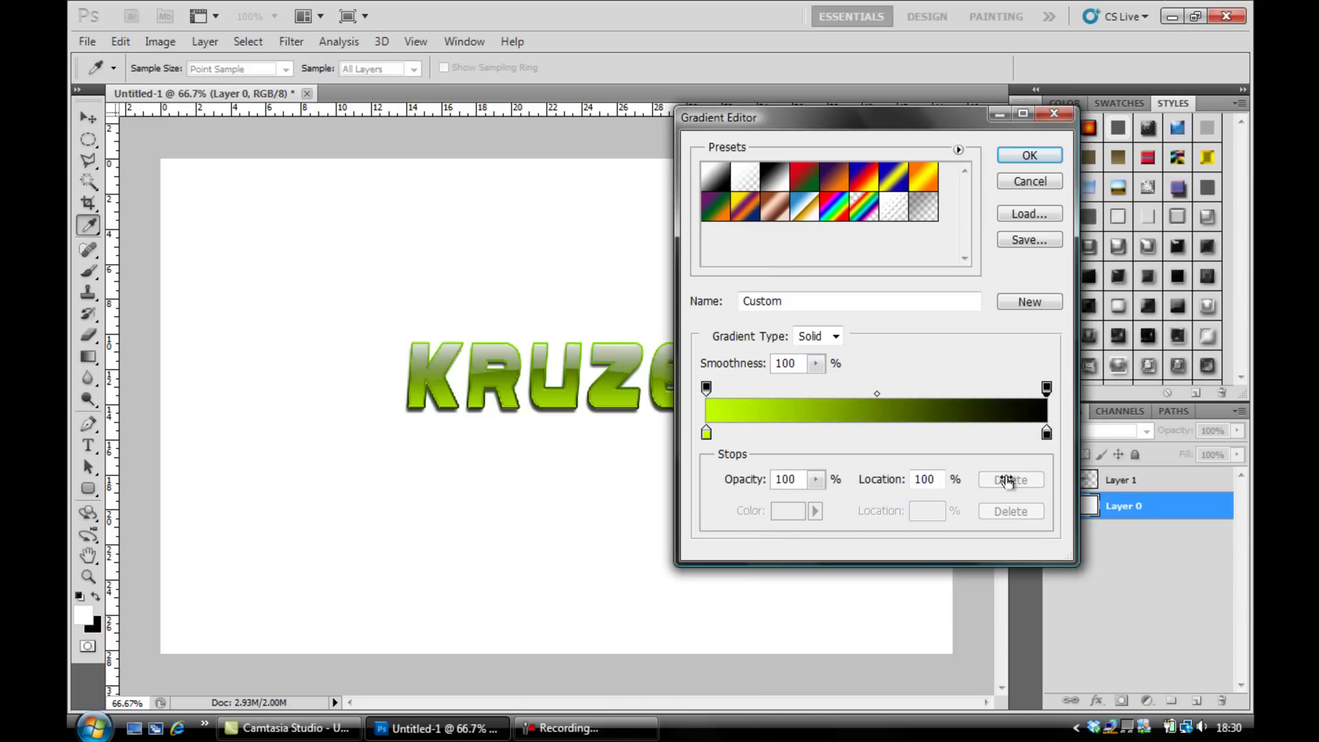
left_click(1029, 155)
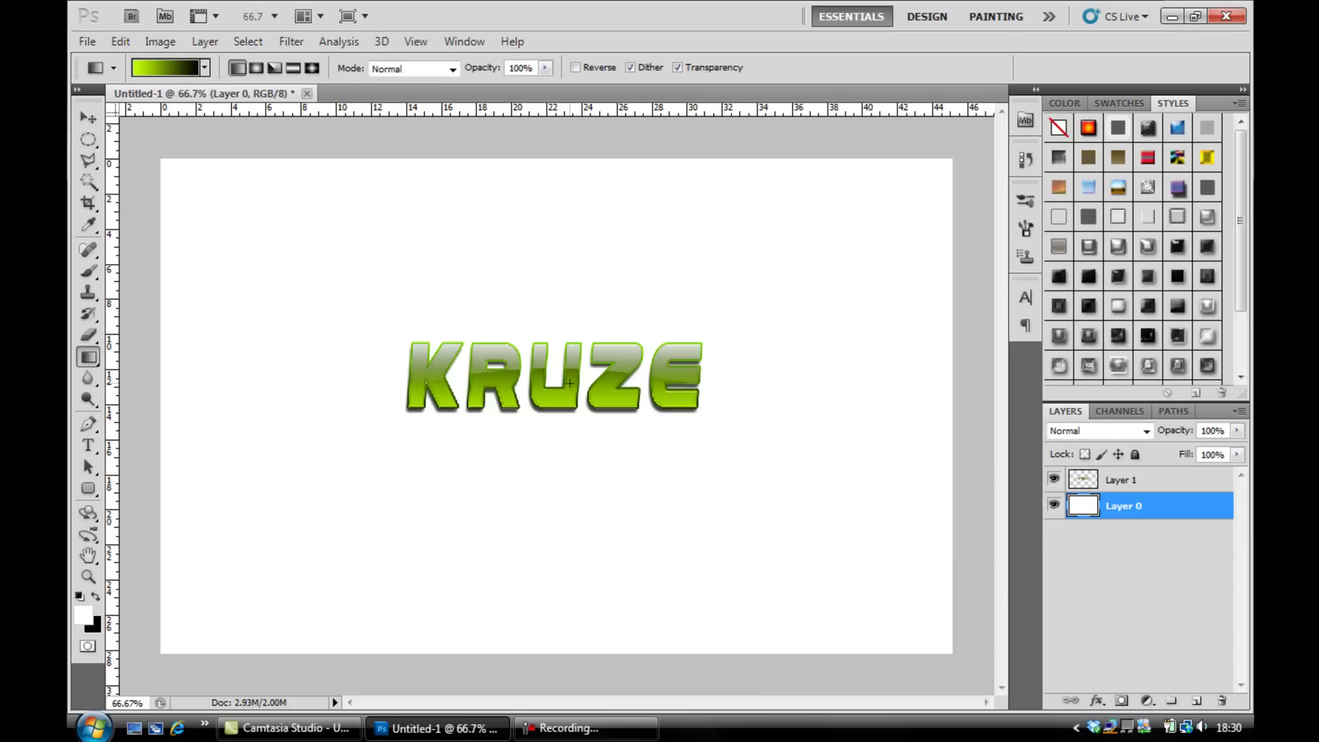
Step: Fill Layer 0 with a radial lime-to-black glow spreading out from the lettering
left_click_drag(606, 376, 830, 181)
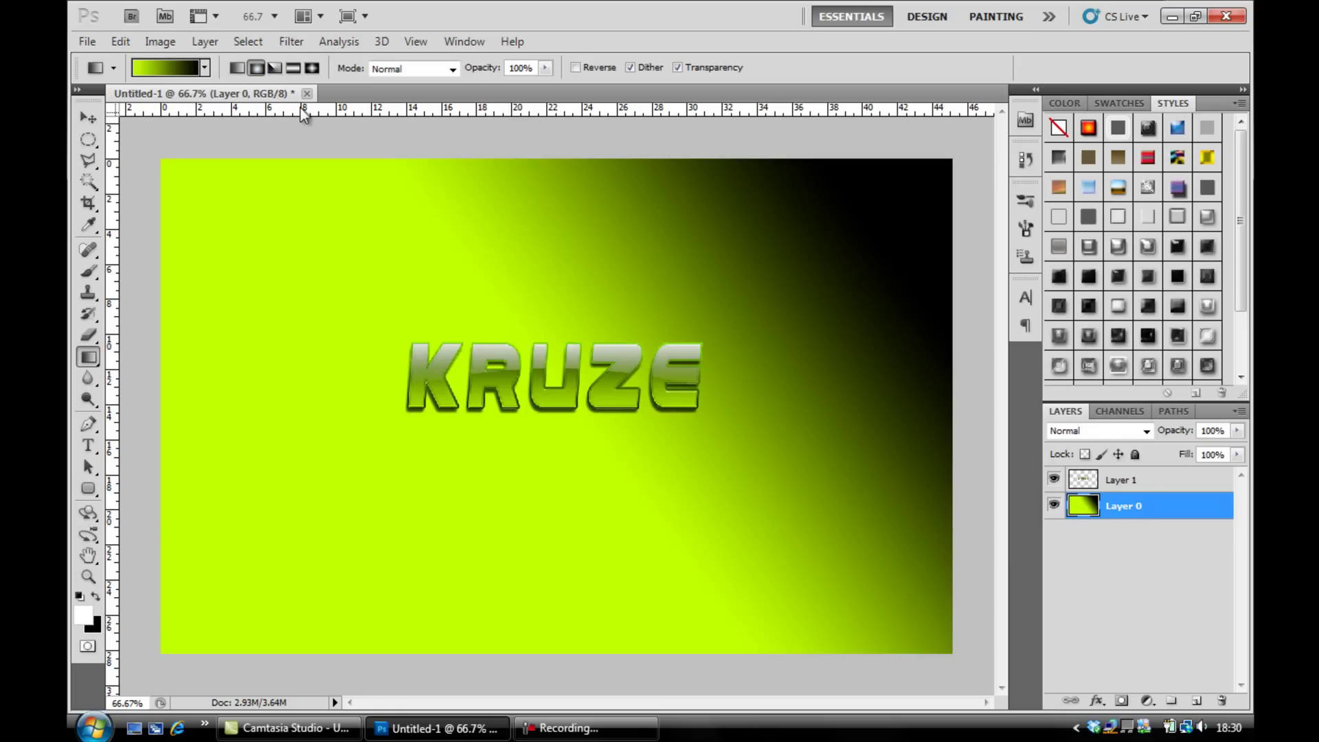
key("ctrl+z")
left_click_drag(588, 354, 783, 213)
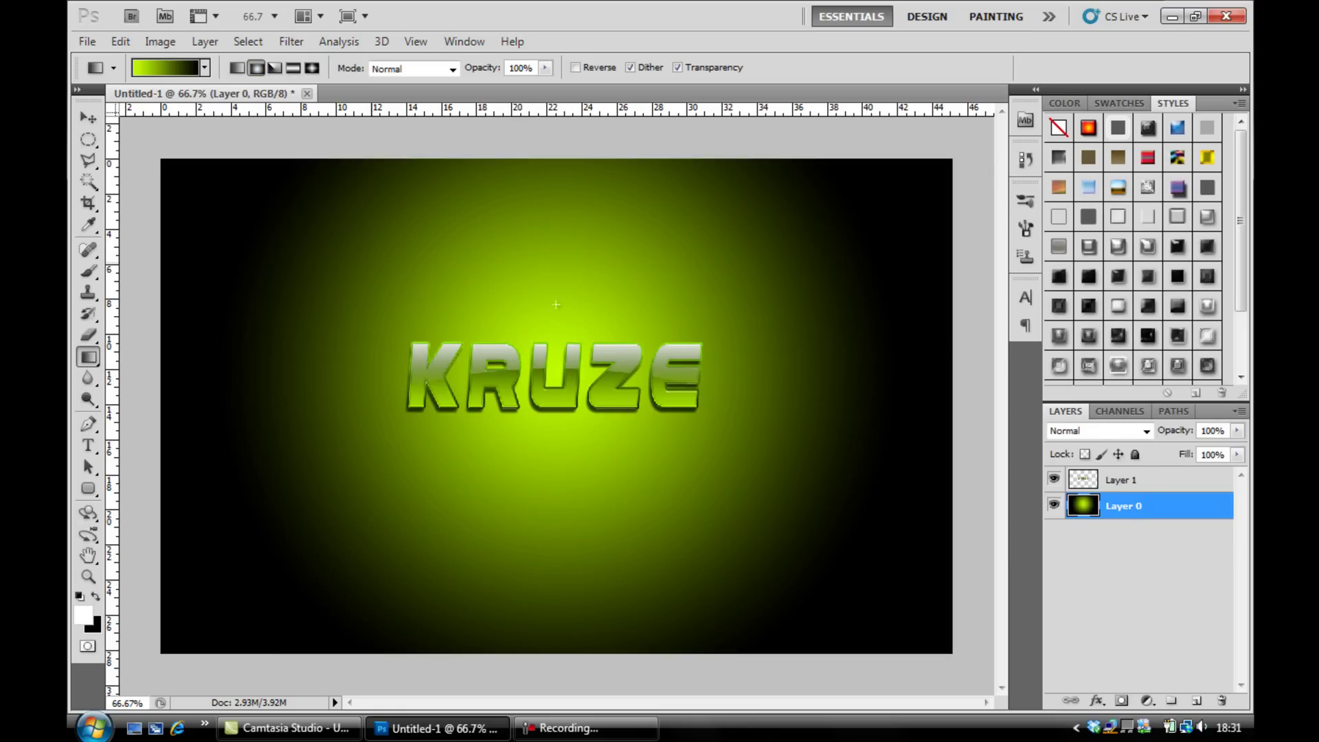
Step: Reposition the background layer with the Move tool so it covers the canvas
left_click(88, 118)
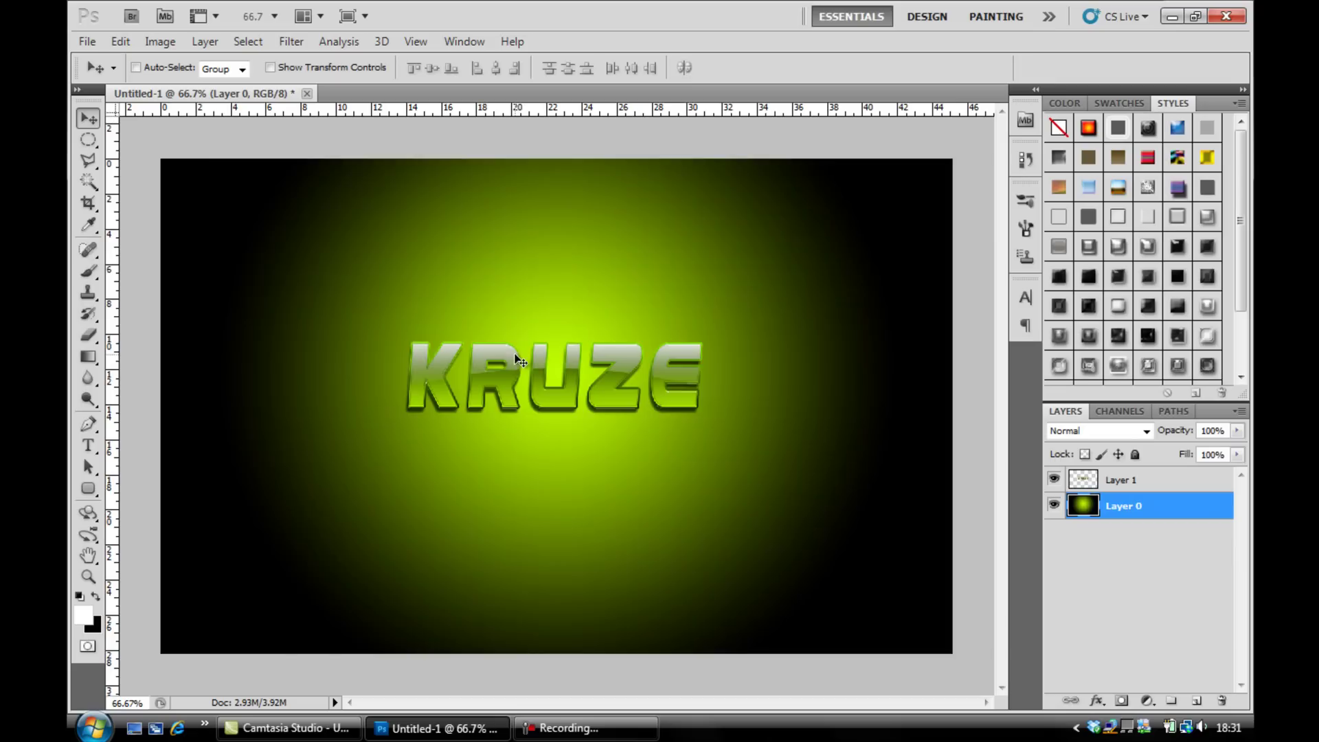
left_click_drag(517, 355, 459, 331)
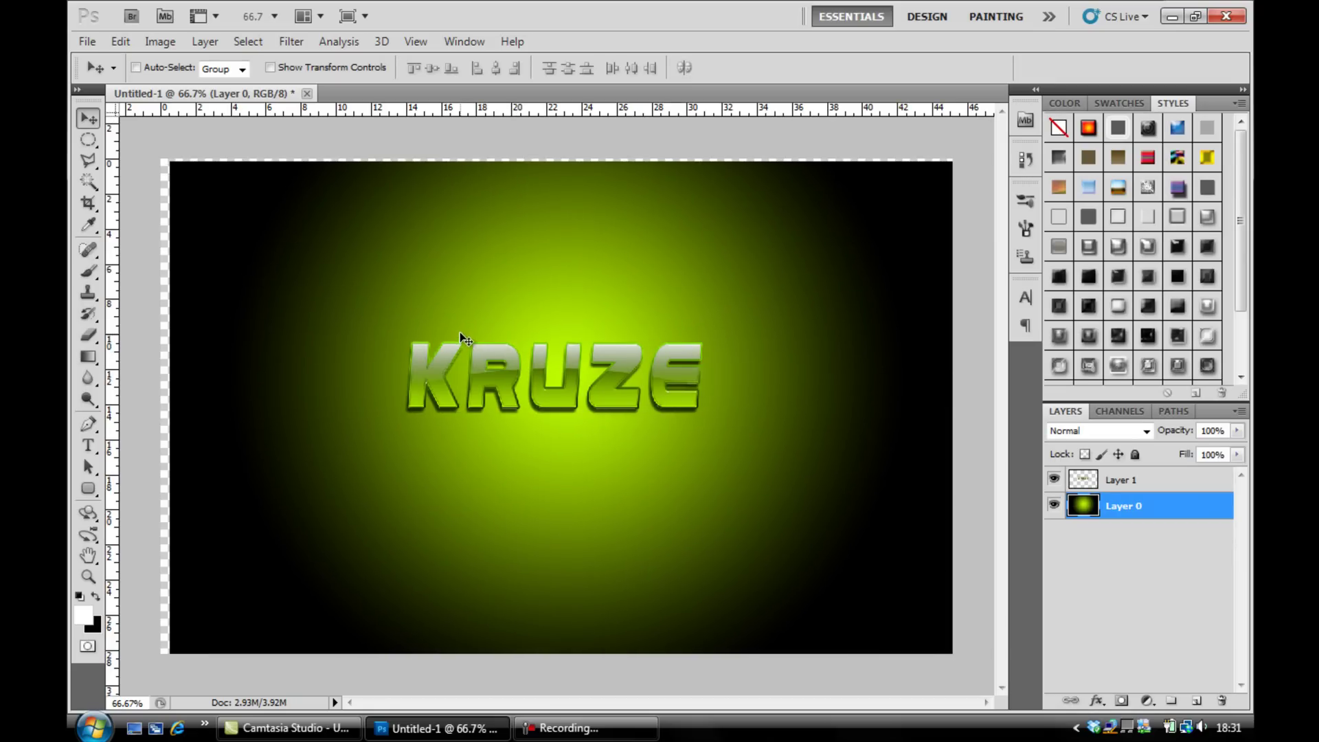
left_click_drag(483, 419, 475, 417)
left_click(584, 729)
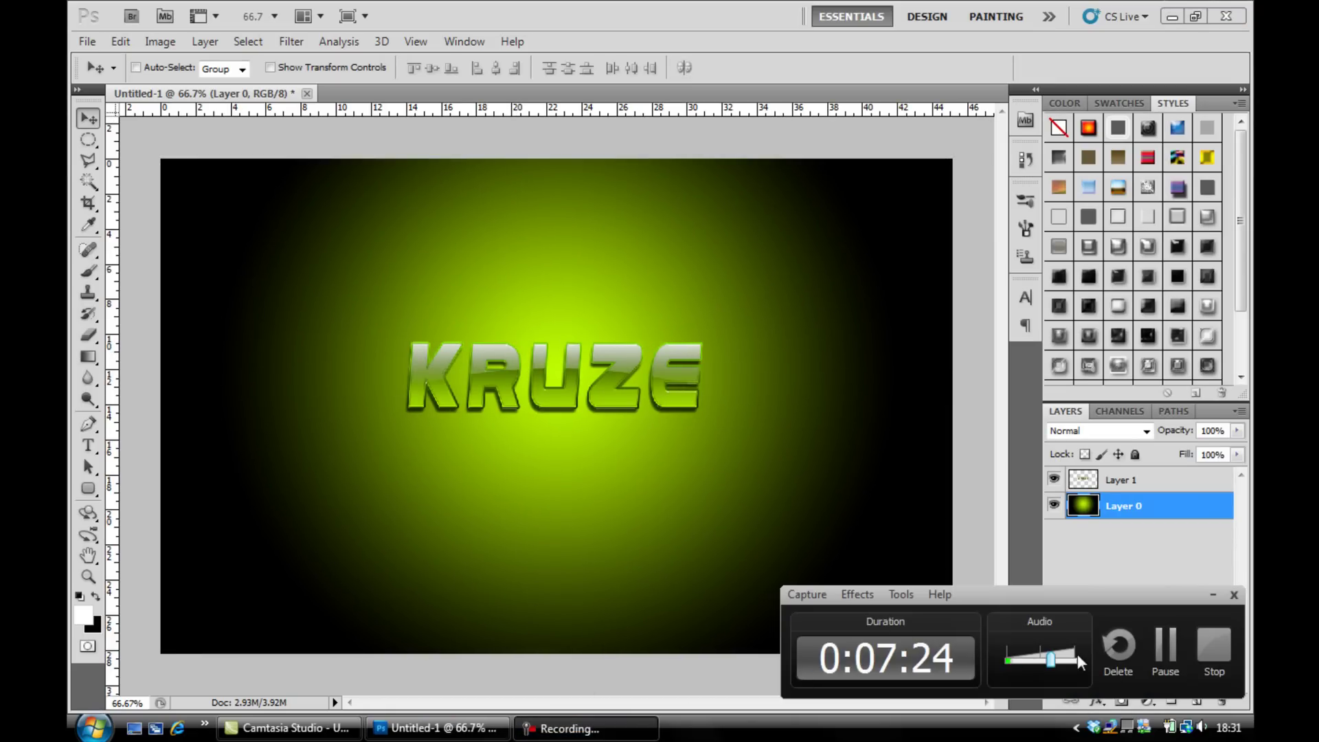